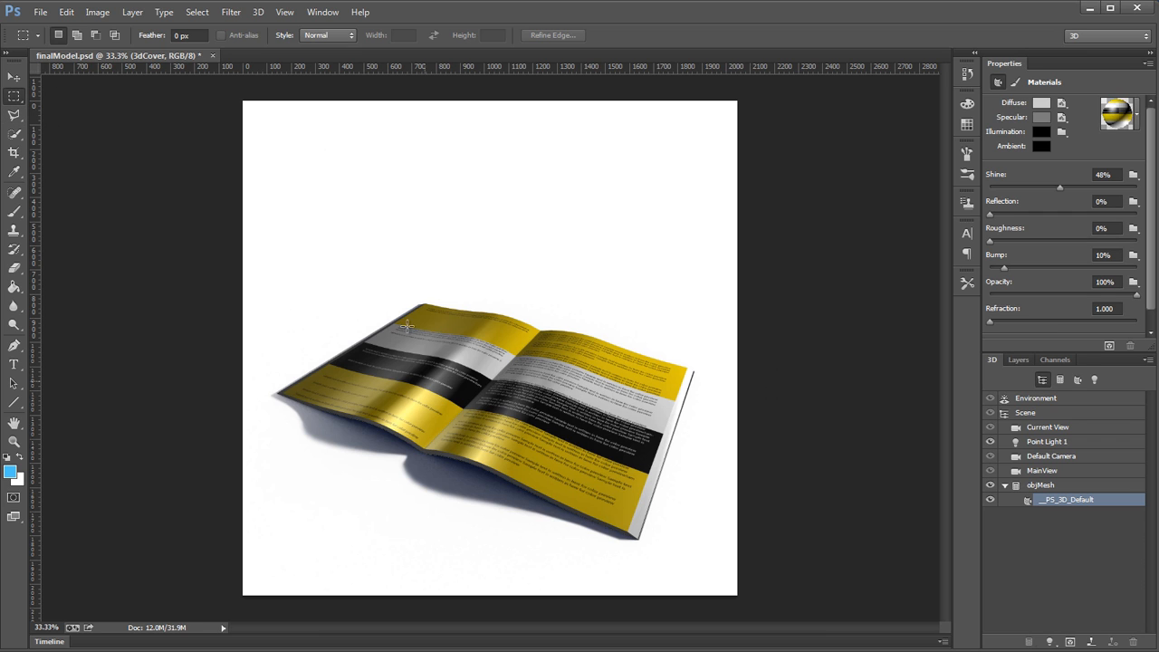
# Step: Open the diffuse texture of the booklet mesh's __PS_3D_Default material for editing
pyautogui.click(14, 76)
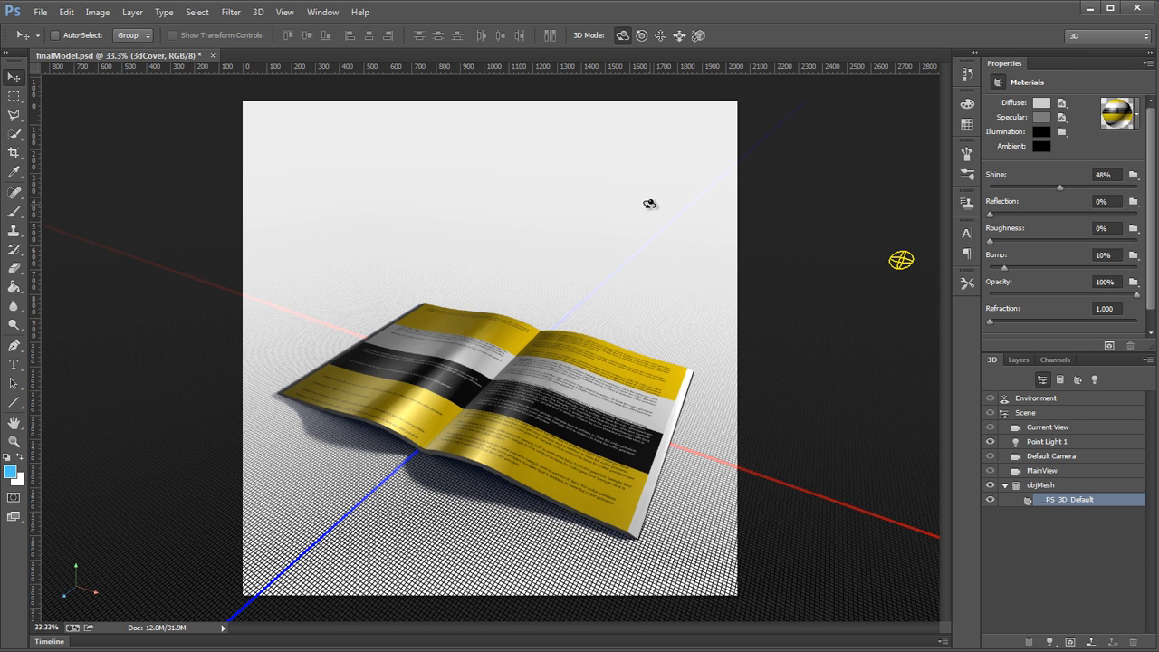
pyautogui.click(623, 383)
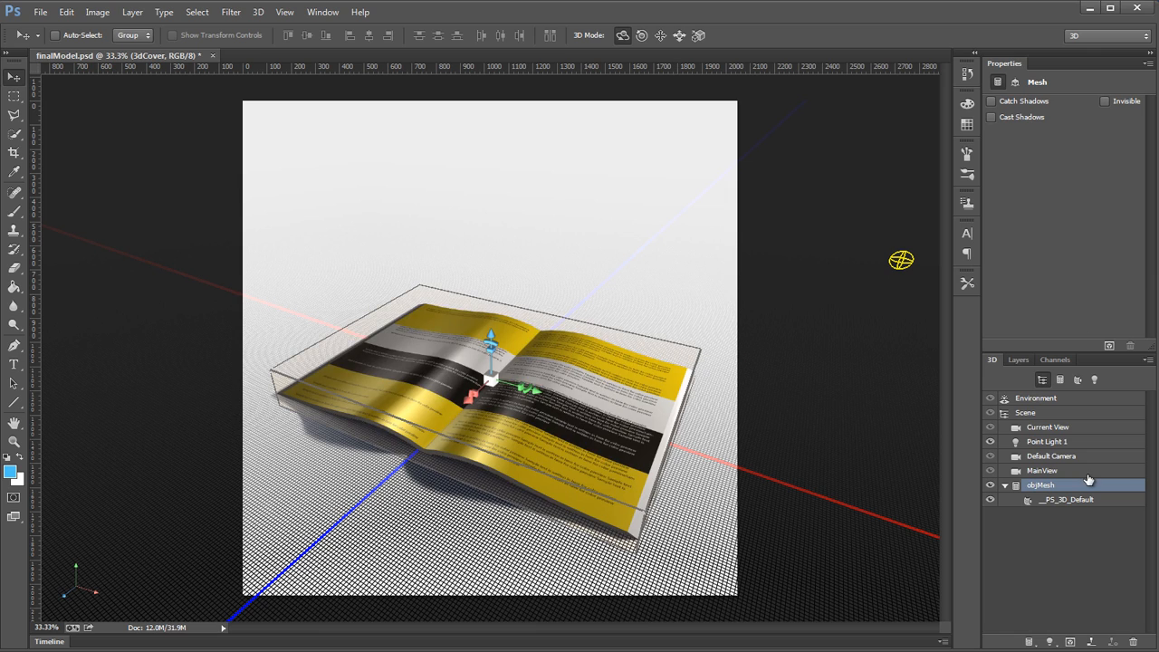
pyautogui.click(1028, 501)
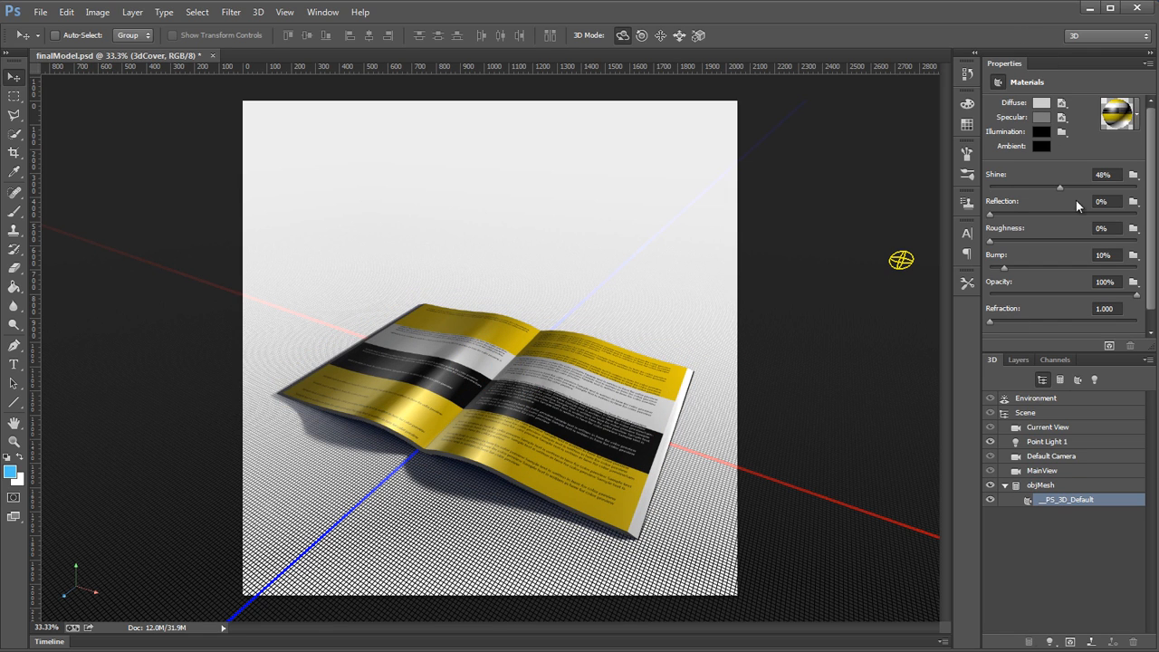
pyautogui.click(1063, 103)
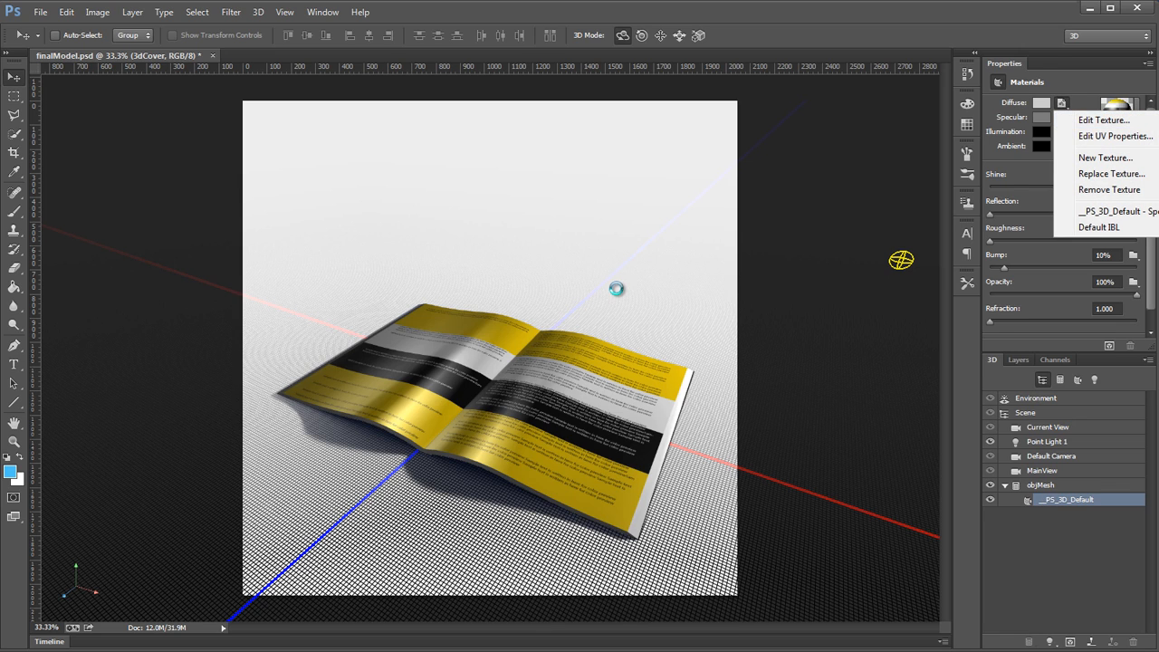
pyautogui.click(1104, 120)
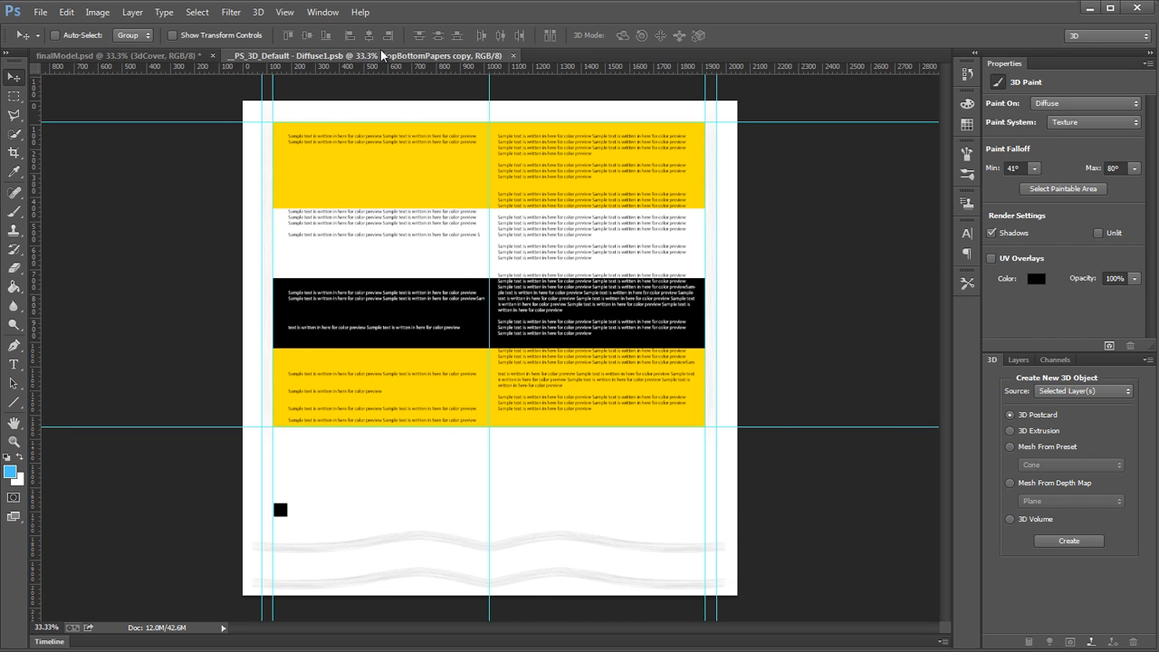
# Step: Arrange the diffuse texture and finalModel.psd side by side in a 2-up vertical layout
pyautogui.click(323, 12)
pyautogui.moveTo(324, 30)
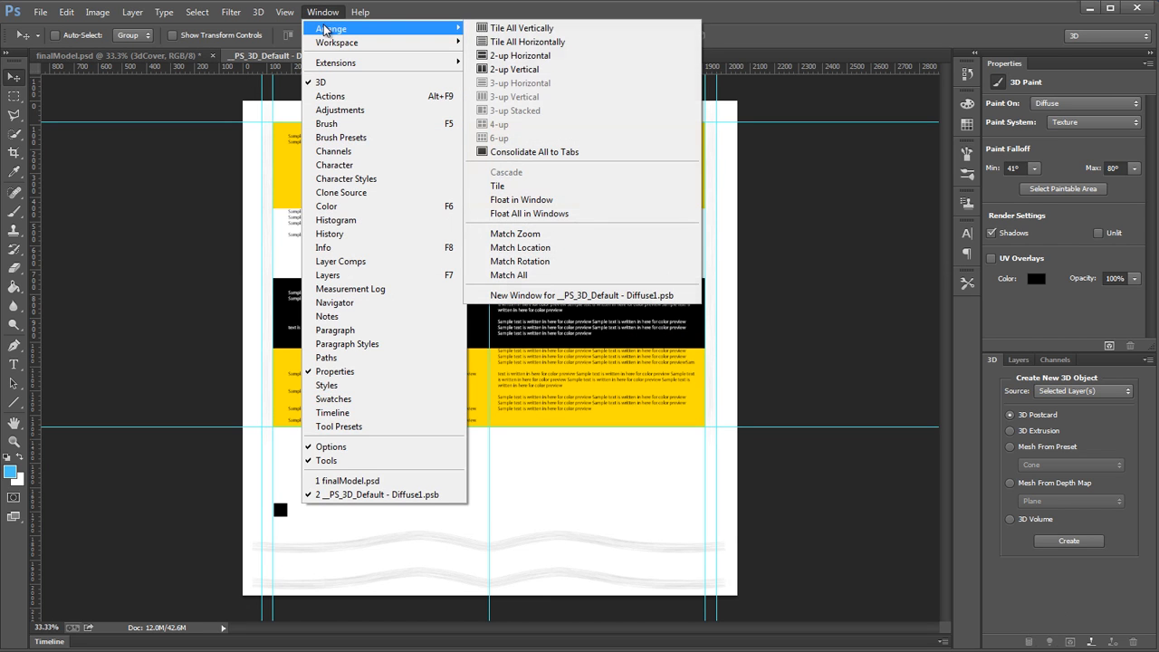
pyautogui.click(548, 71)
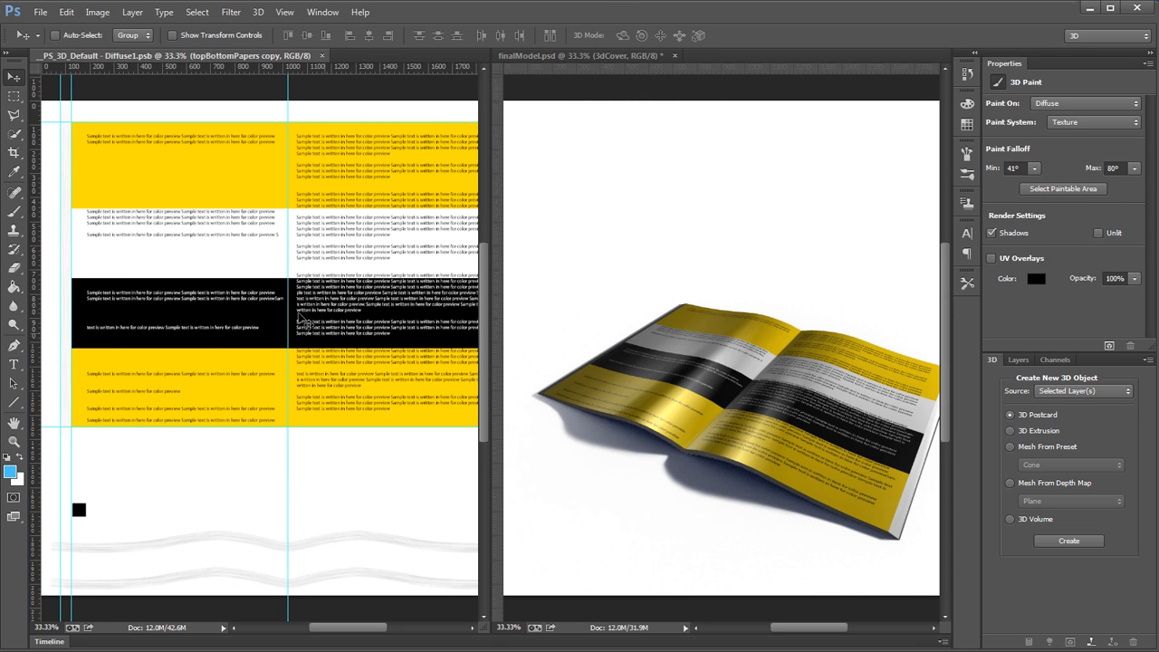
pyautogui.moveTo(330, 291); pyautogui.dragTo(308, 361)
pyautogui.click(828, 404)
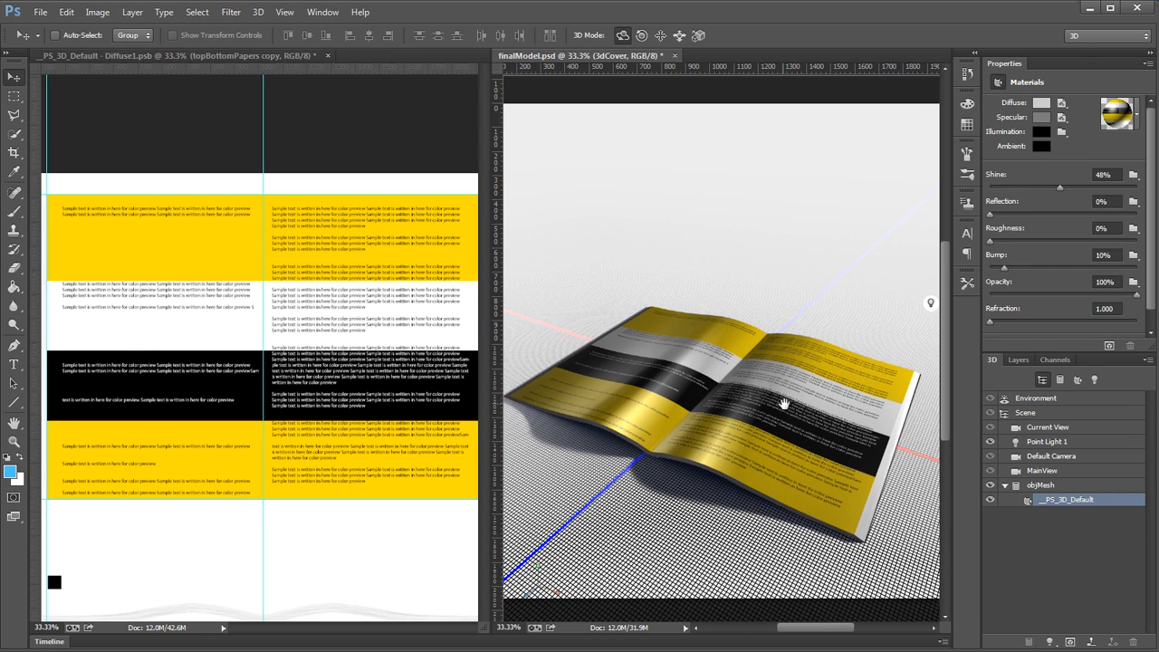
# Step: Compare the full page layout in the diffuse texture with the textured booklet in finalModel.psd
pyautogui.press('m')
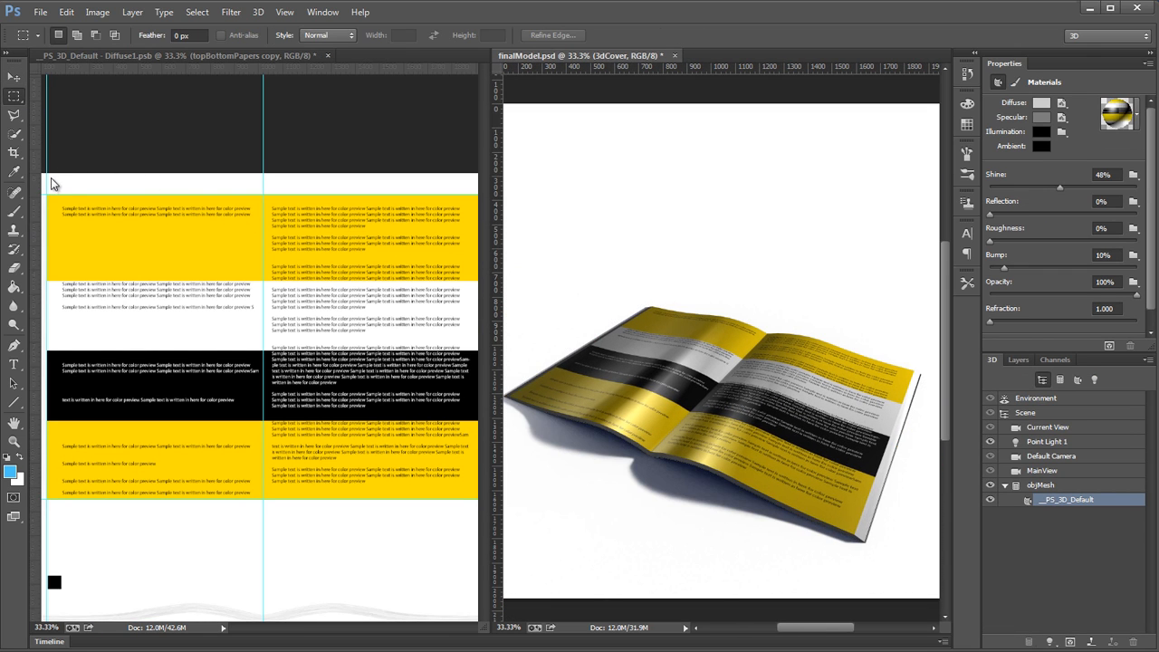
pyautogui.click(46, 192)
pyautogui.moveTo(384, 444); pyautogui.dragTo(368, 451)
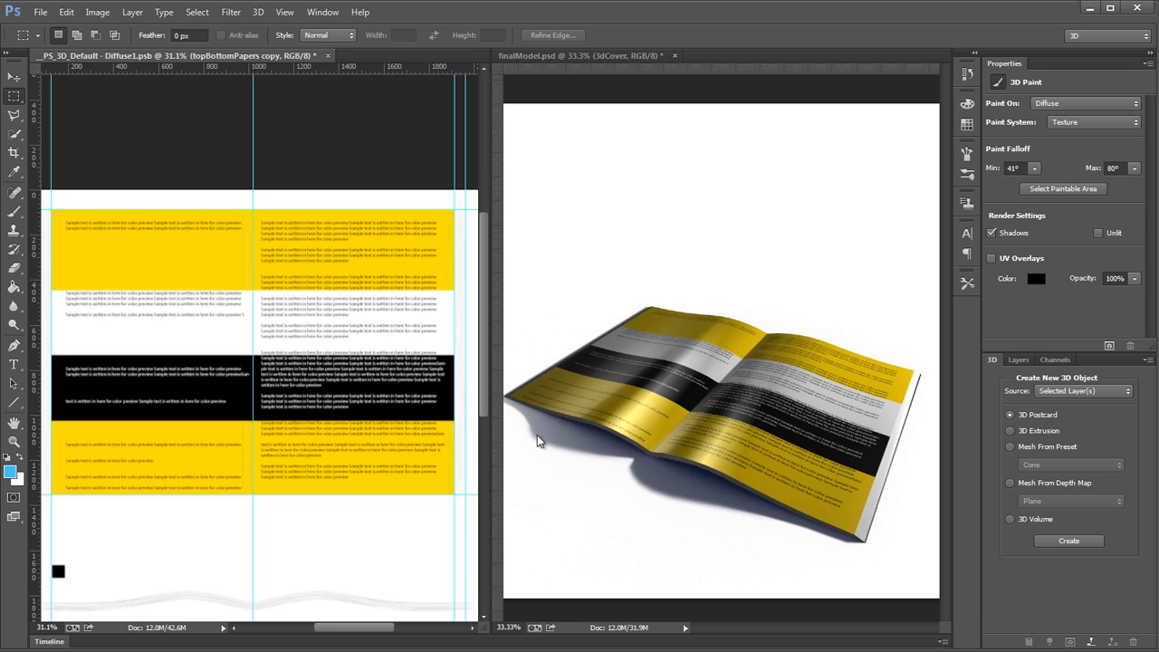
pyautogui.click(805, 312)
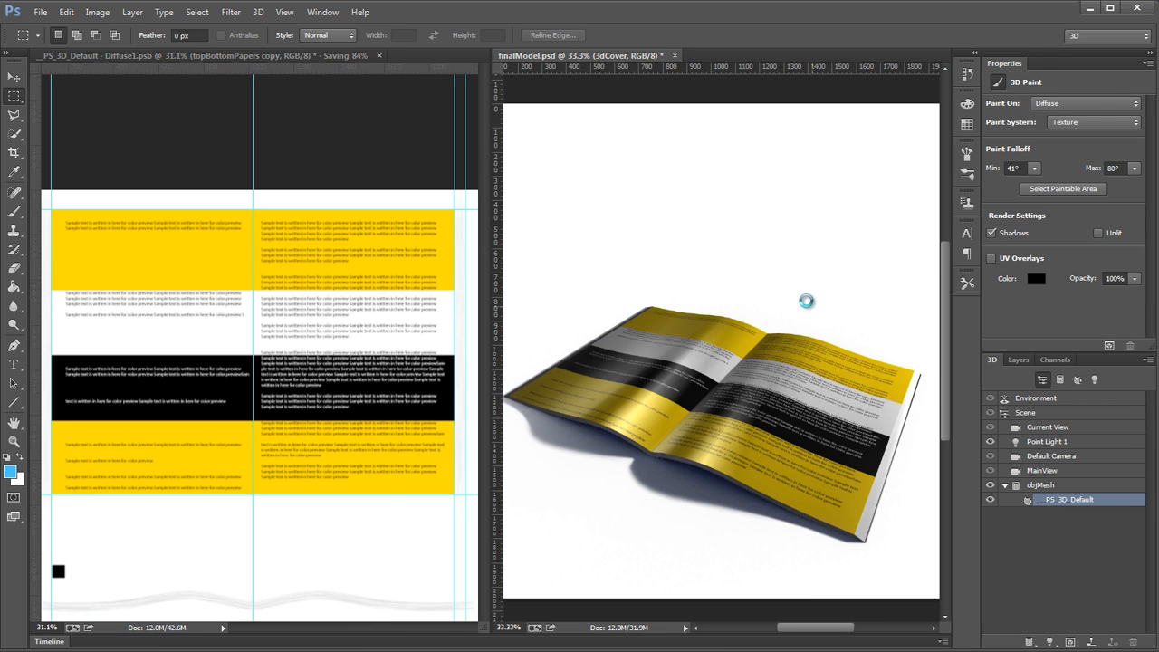
pyautogui.moveTo(802, 303); pyautogui.dragTo(802, 295)
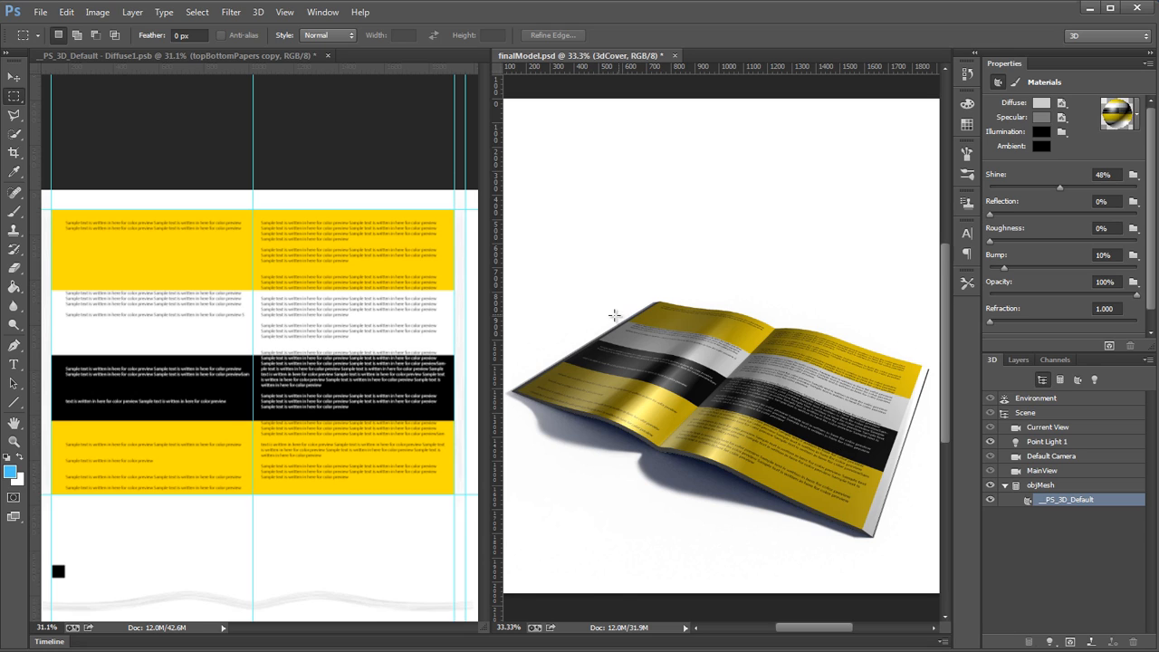
pyautogui.moveTo(710, 230); pyautogui.dragTo(715, 225)
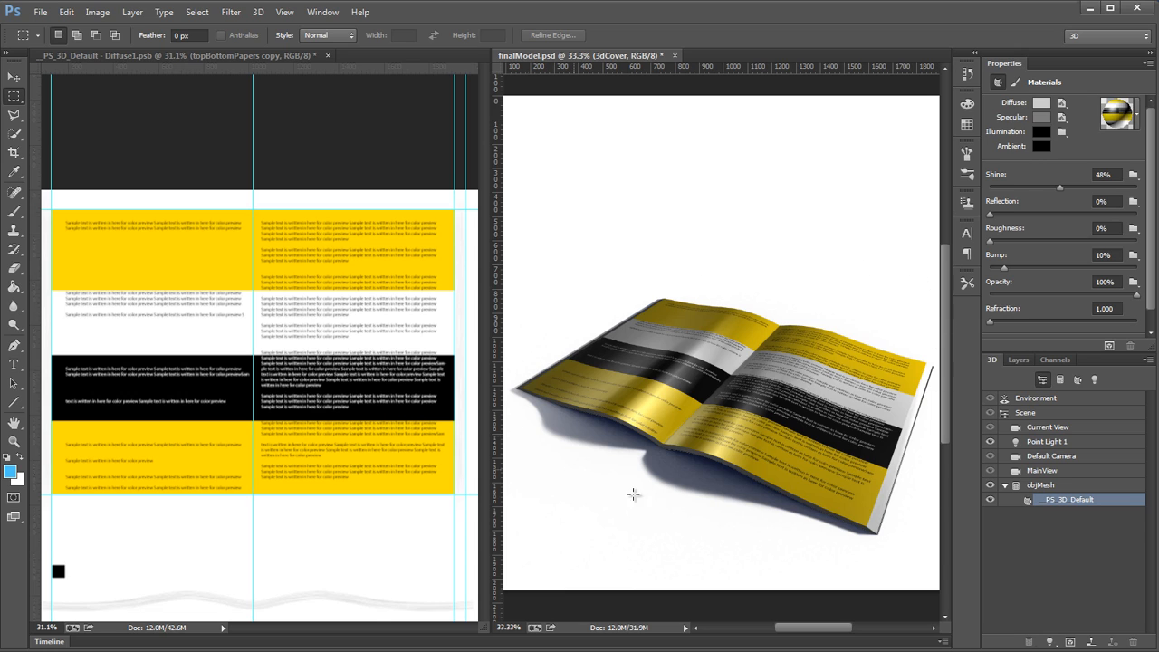
# Step: Open the environment's image-based light (IBL) texture for editing
pyautogui.click(1089, 406)
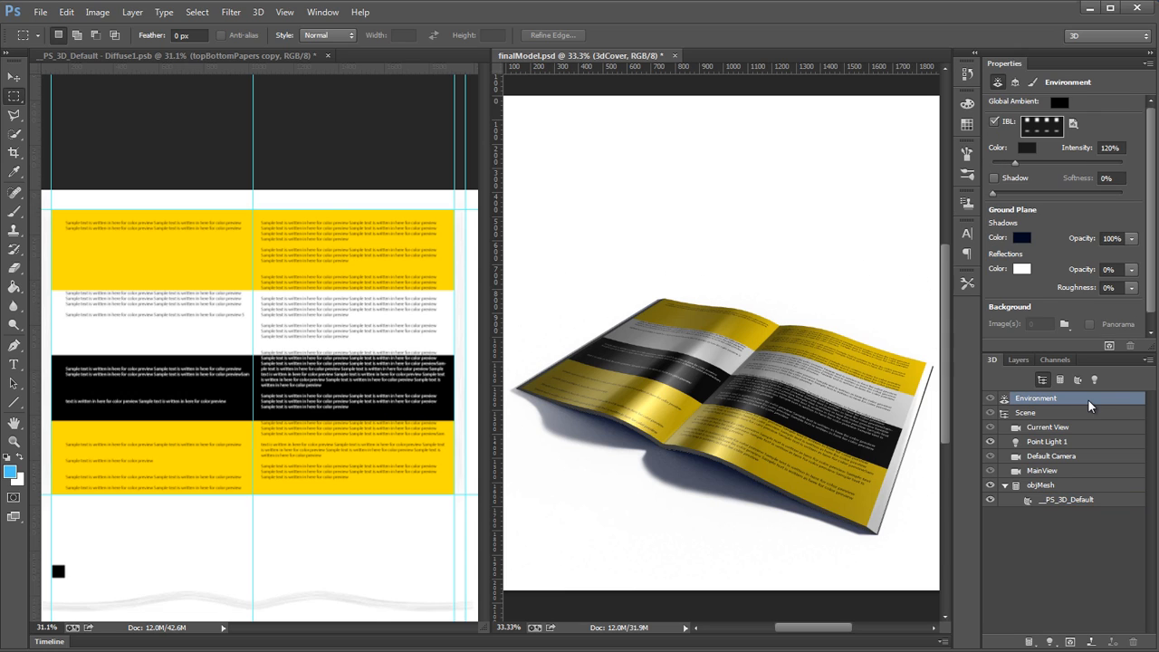
pyautogui.click(1051, 134)
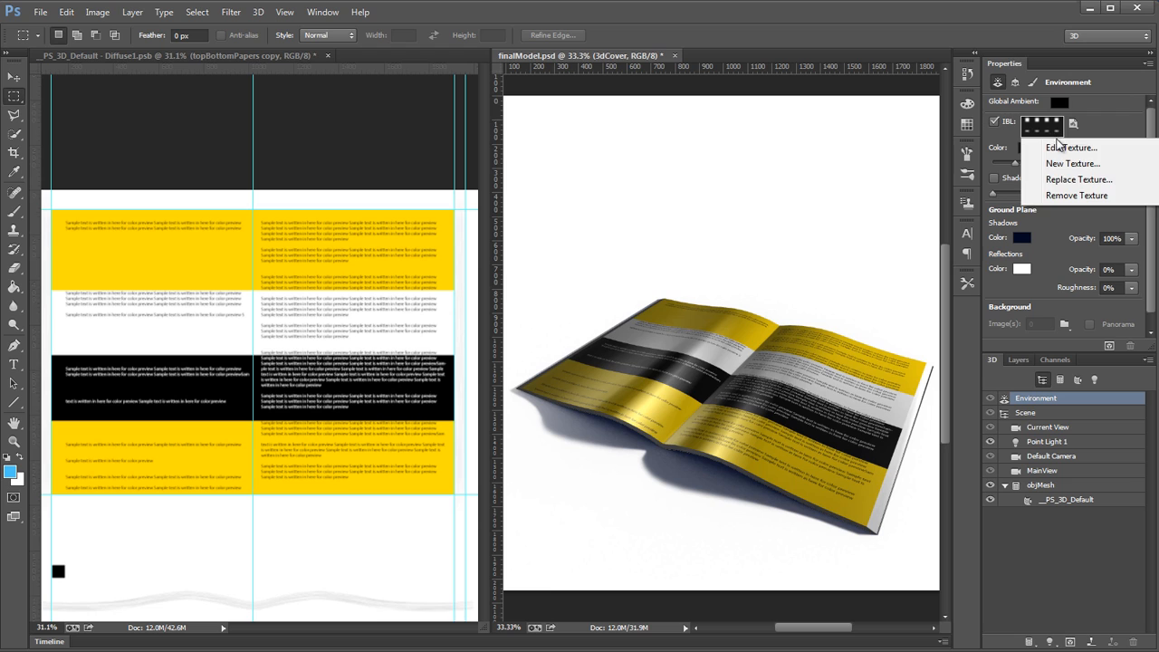
pyautogui.click(1060, 148)
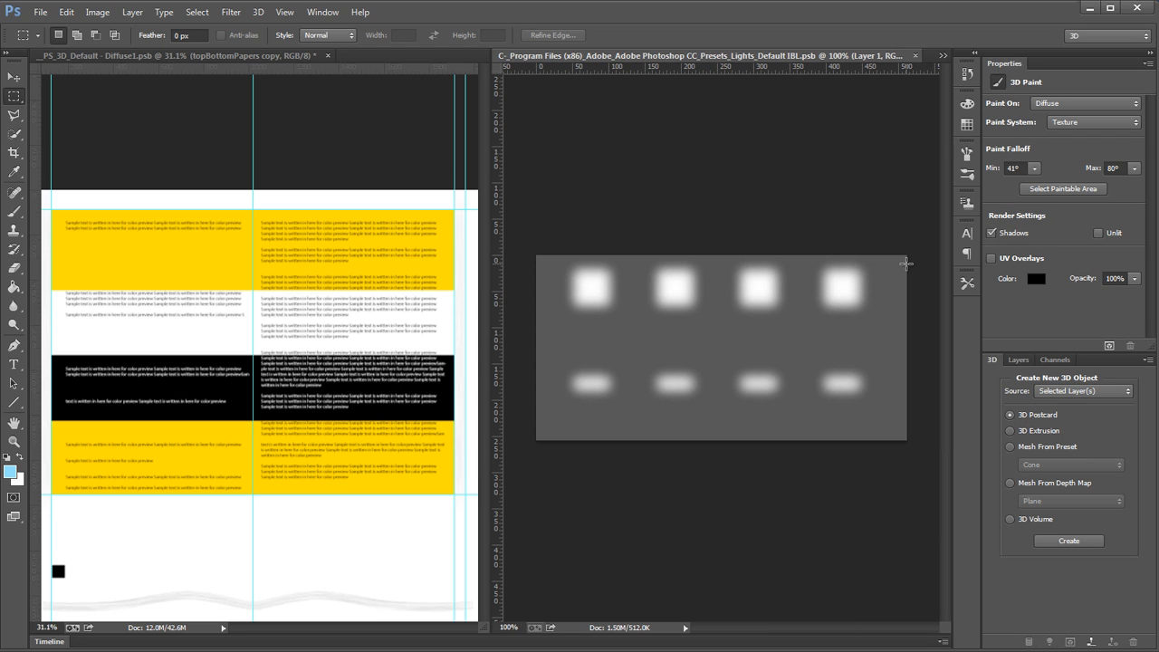
# Step: Convert the light texture's locked Background into a regular layer and check what it contributes by hiding and showing it
pyautogui.click(1021, 361)
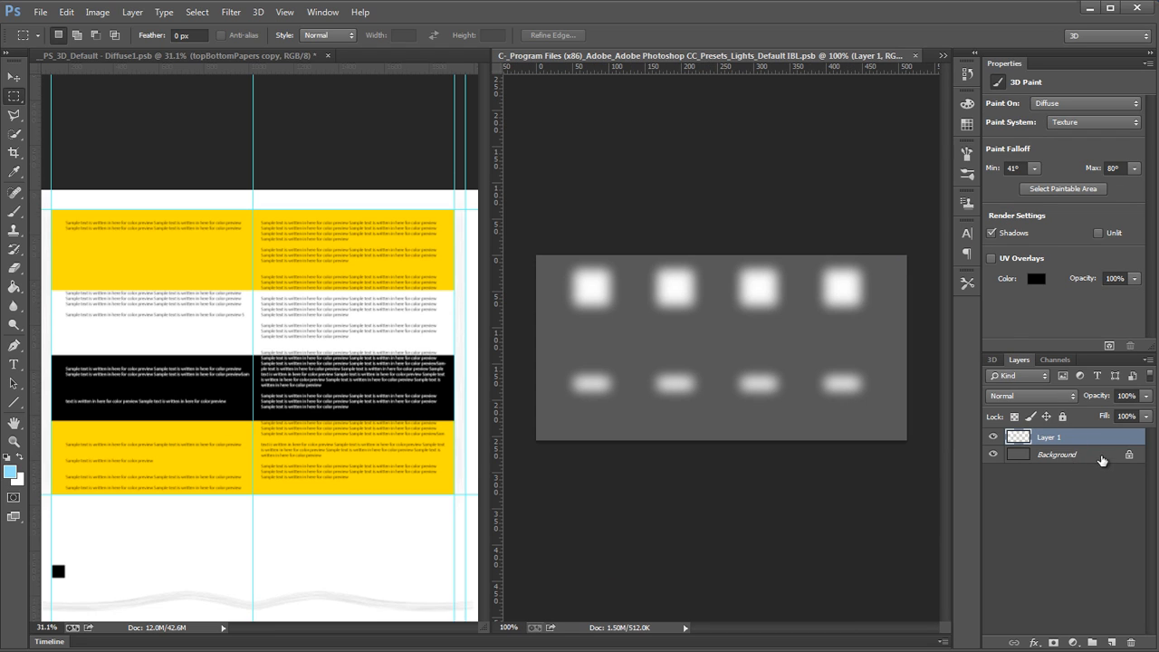
pyautogui.doubleClick(1101, 460)
pyautogui.click(813, 246)
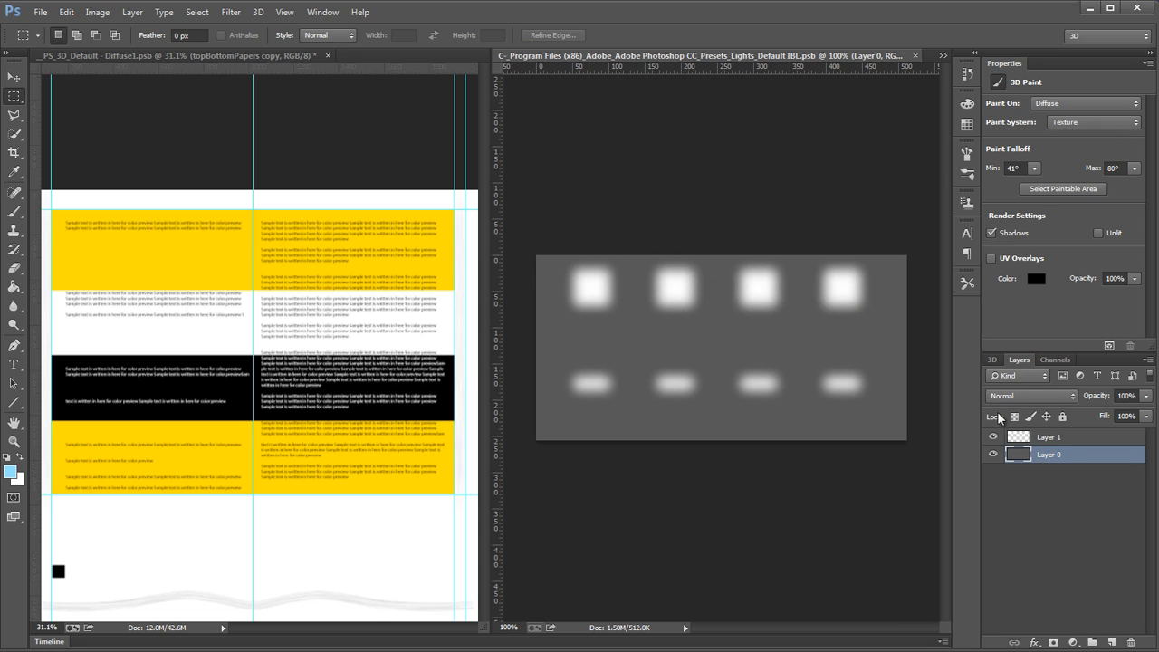
pyautogui.click(993, 454)
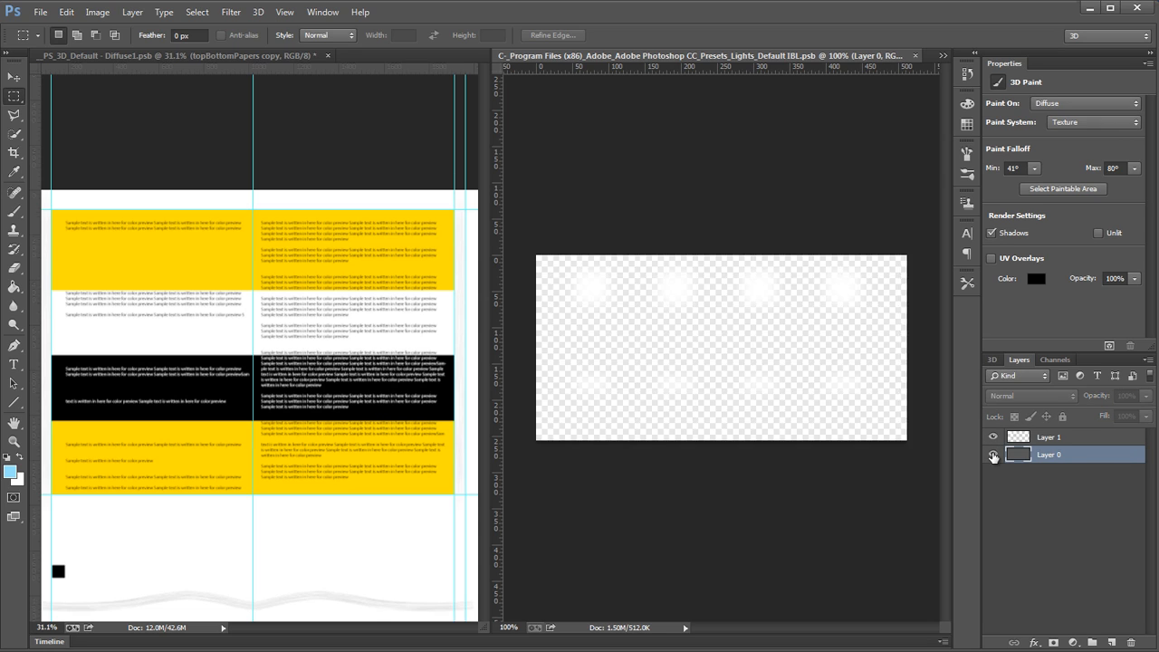
pyautogui.click(994, 454)
# Step: Add a white Color Overlay at 10% opacity to the light texture's grey base layer
pyautogui.doubleClick(1096, 462)
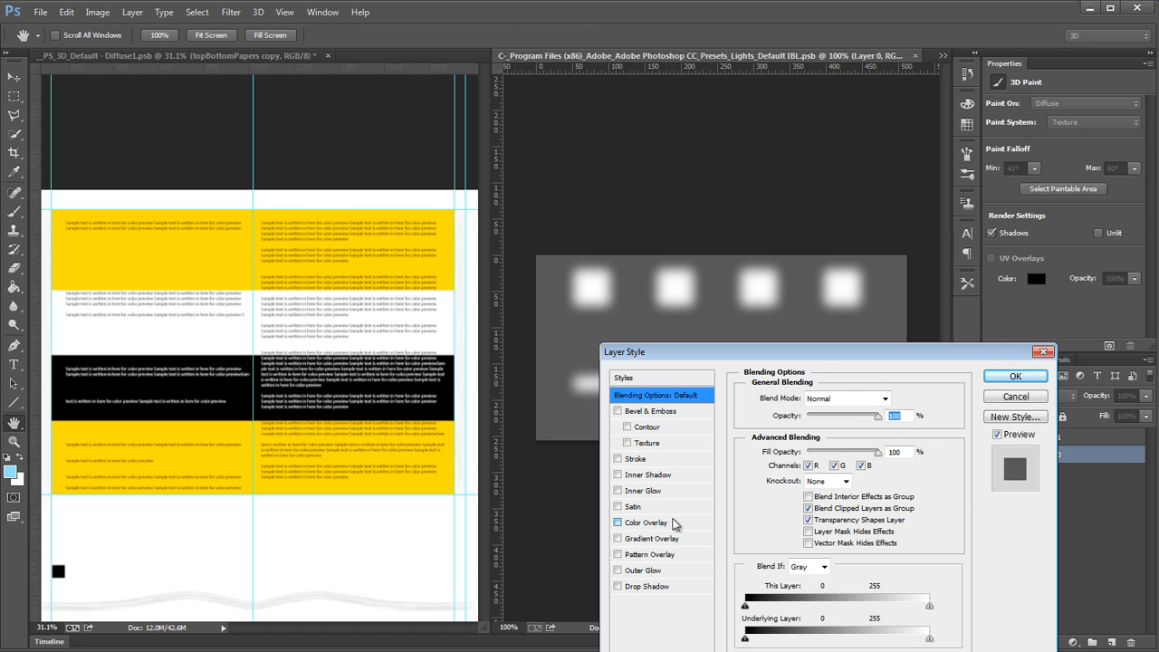
pyautogui.click(674, 523)
pyautogui.click(890, 404)
pyautogui.click(717, 394)
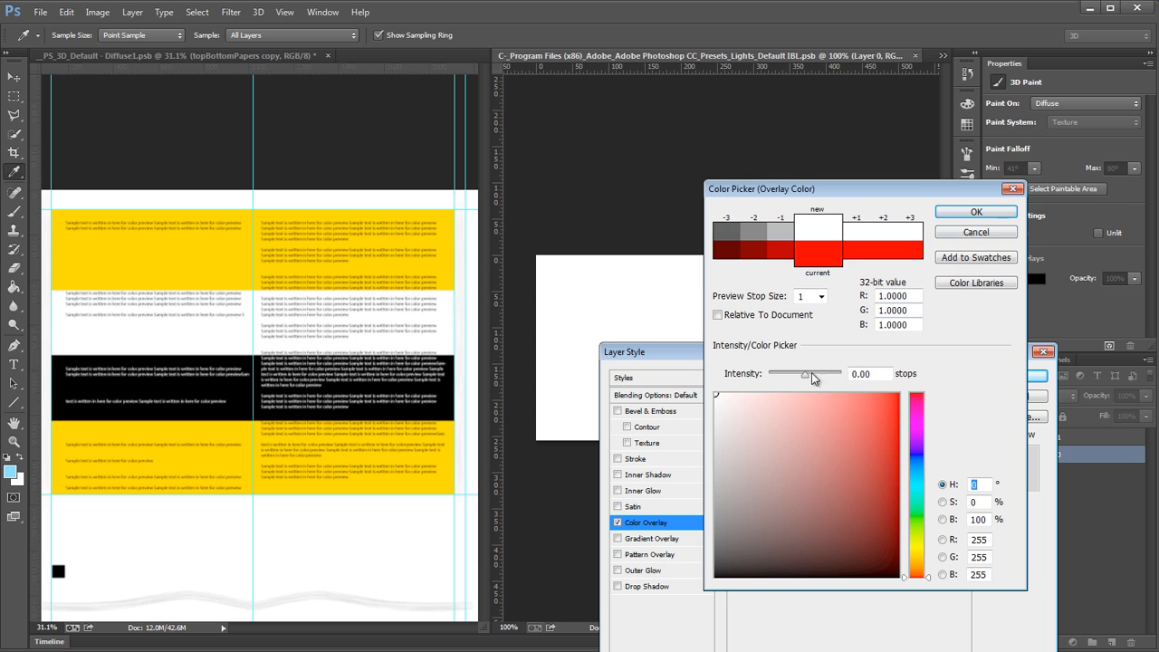
pyautogui.click(976, 211)
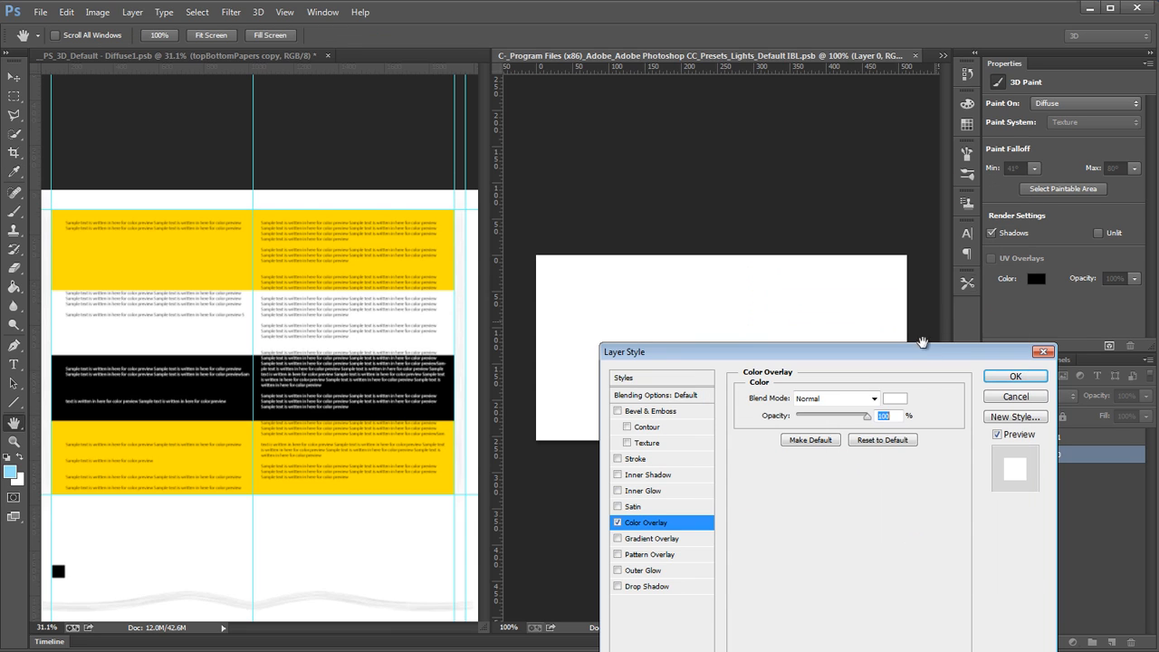
pyautogui.click(817, 418)
pyautogui.moveTo(817, 418); pyautogui.dragTo(806, 418)
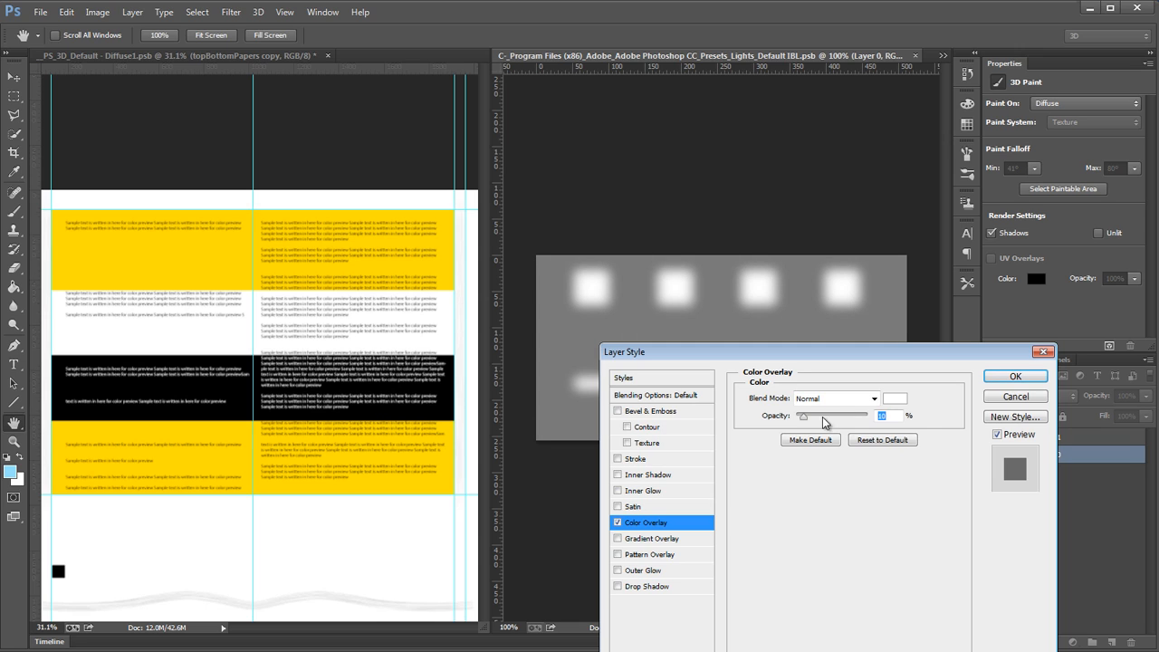
pyautogui.click(1015, 376)
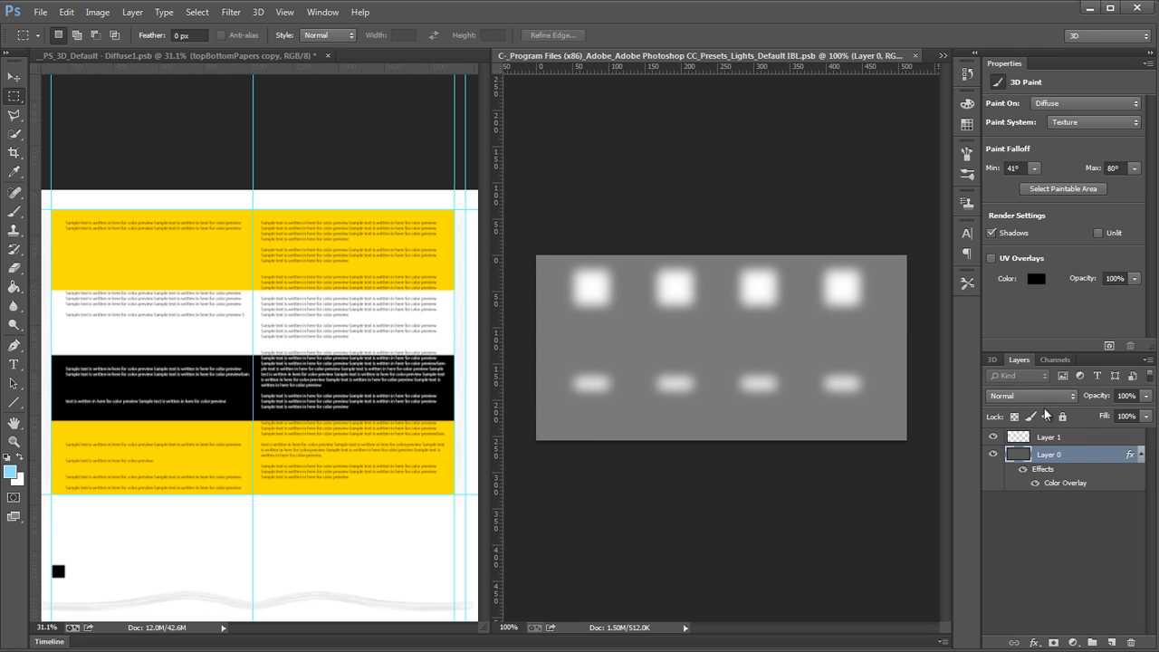
# Step: Compare the light texture with and without the overlay effect, and close it with its changes saved to the model
pyautogui.click(1023, 470)
pyautogui.click(1023, 470)
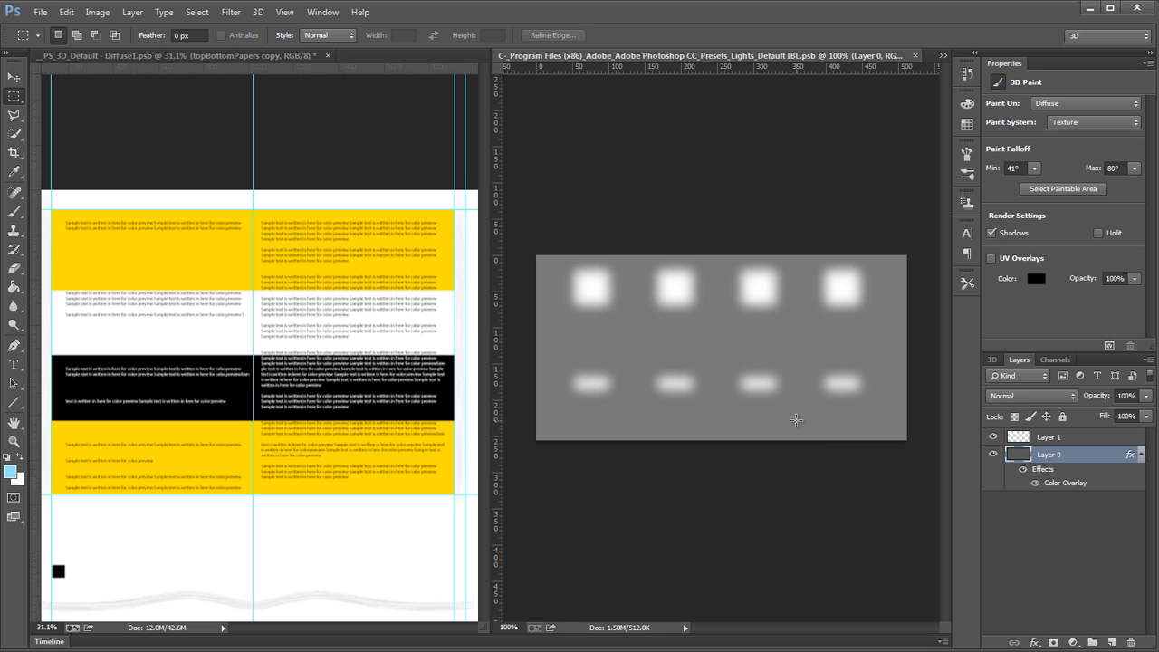
pyautogui.click(917, 56)
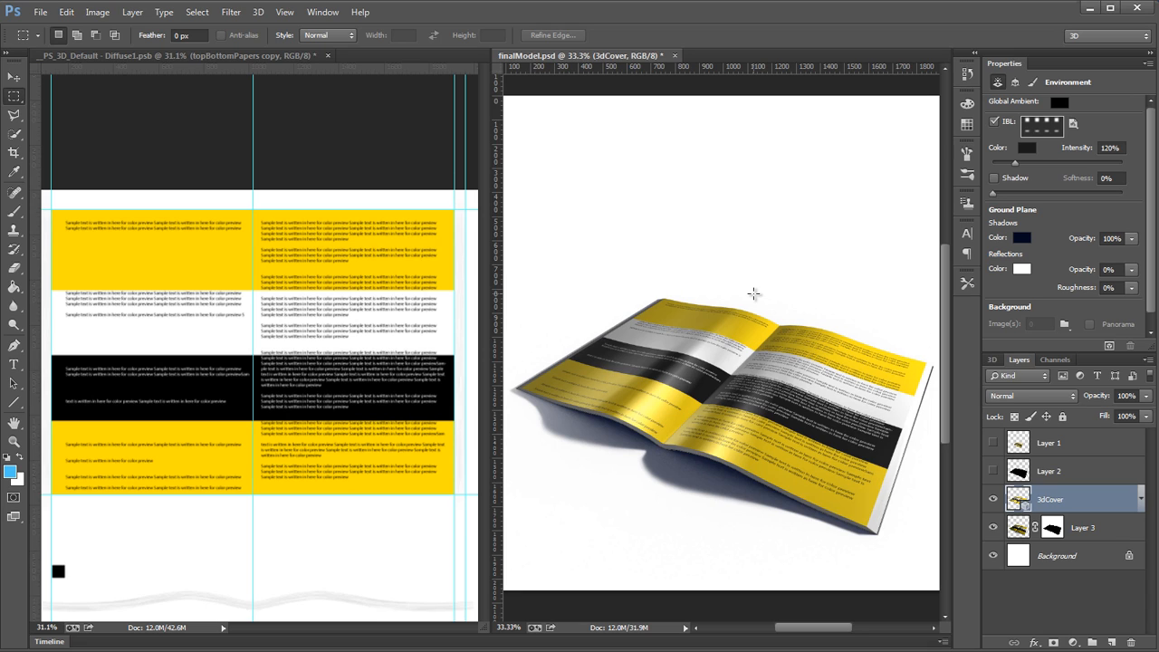
# Step: Examine the relit booklet up close, checking the text sharpness, page edges, centre fold and highlights
pyautogui.moveTo(866, 515); pyautogui.dragTo(919, 471)
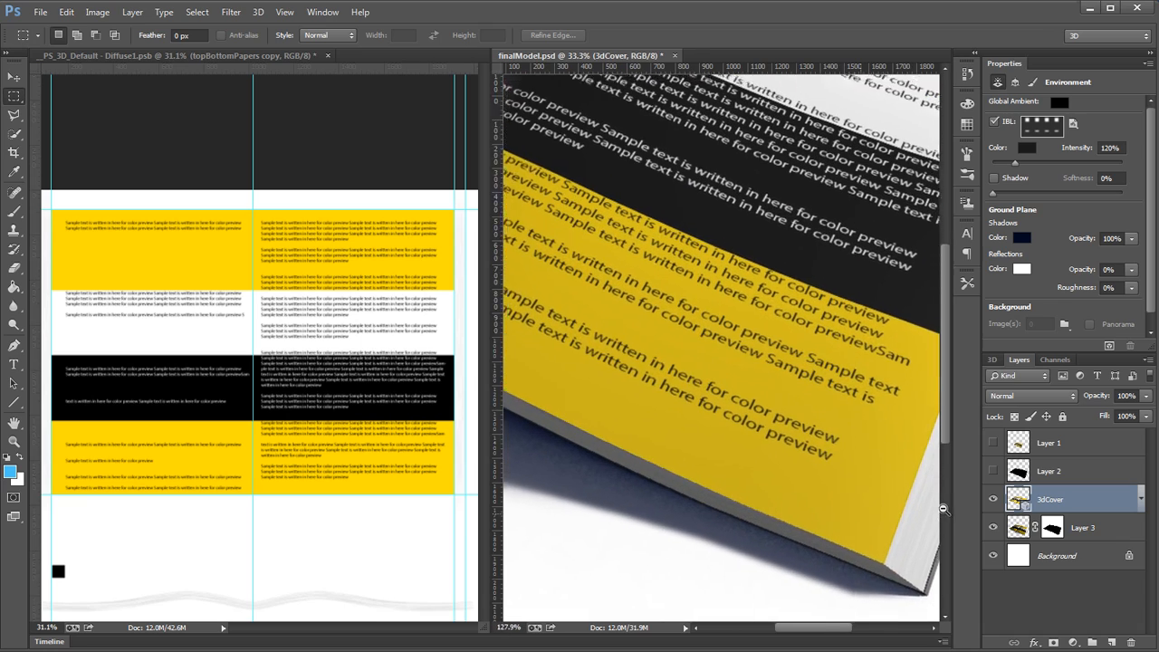
pyautogui.moveTo(873, 325); pyautogui.dragTo(752, 499)
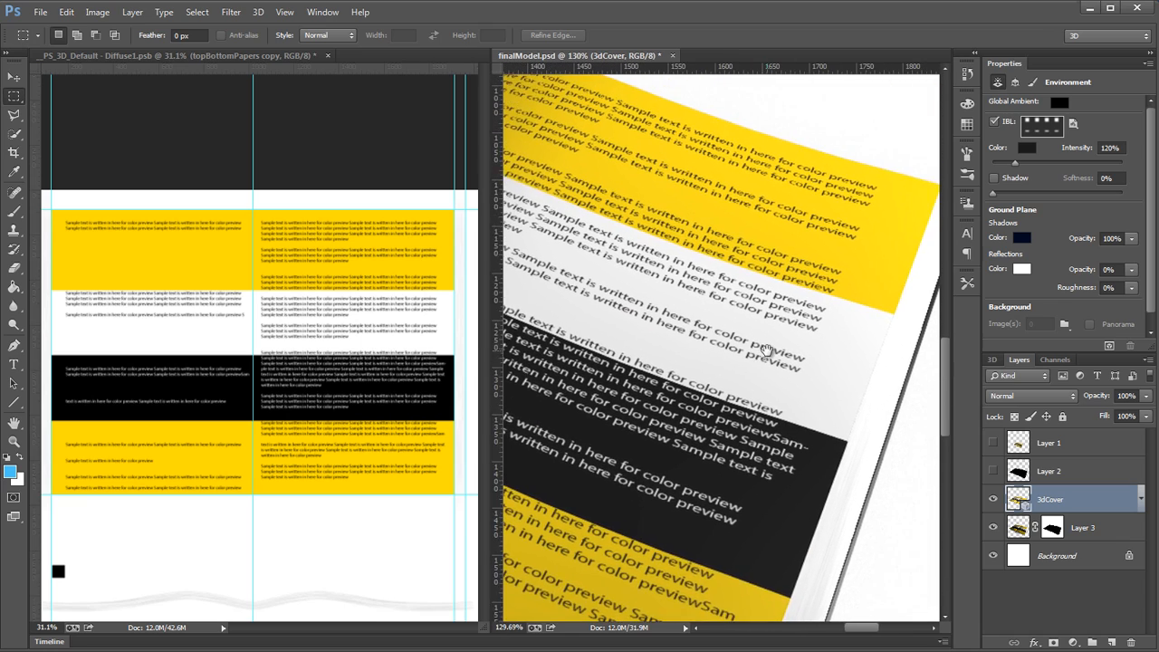
pyautogui.moveTo(888, 212); pyautogui.dragTo(713, 352)
pyautogui.hotkey('ctrl', 'd')
pyautogui.moveTo(691, 411); pyautogui.dragTo(934, 233)
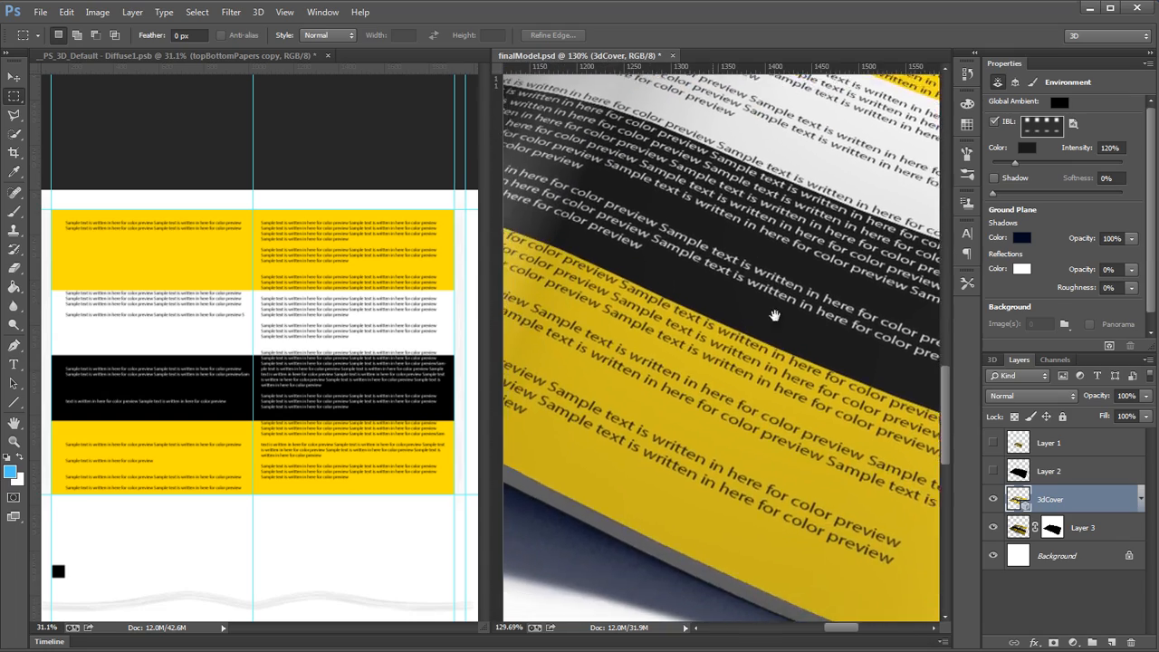
pyautogui.moveTo(773, 313); pyautogui.dragTo(834, 166)
pyautogui.moveTo(840, 260); pyautogui.dragTo(792, 278)
pyautogui.moveTo(821, 347); pyautogui.dragTo(743, 249)
pyautogui.scroll(4, 751, 292)
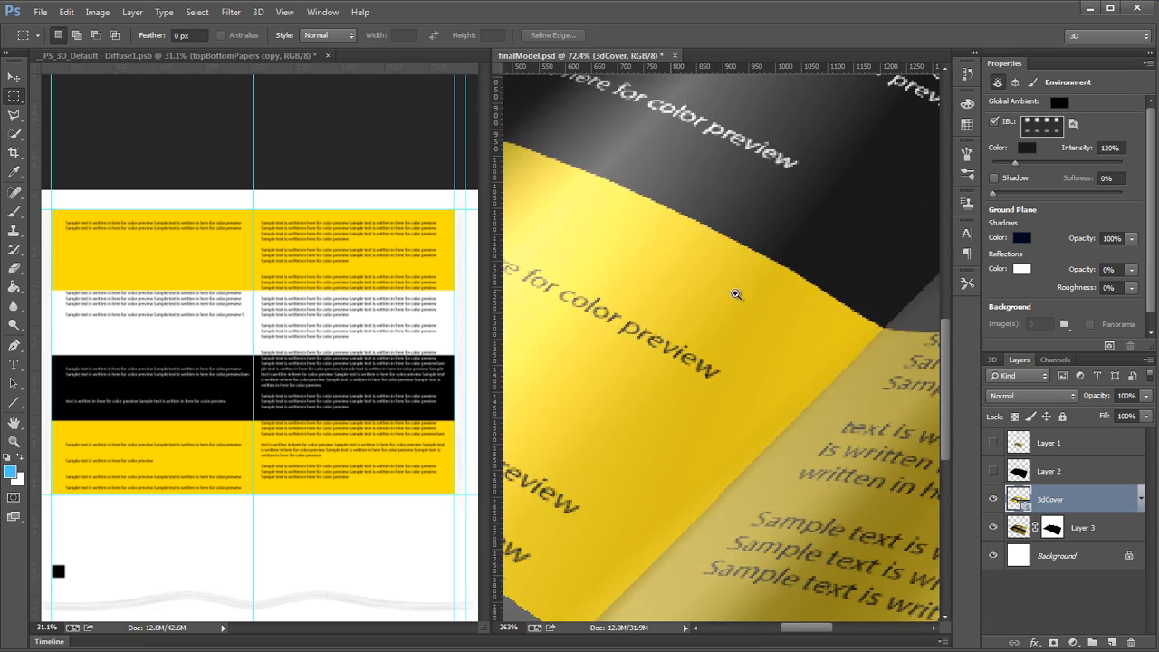
pyautogui.scroll(-6, 679, 292)
pyautogui.moveTo(804, 299); pyautogui.dragTo(748, 381)
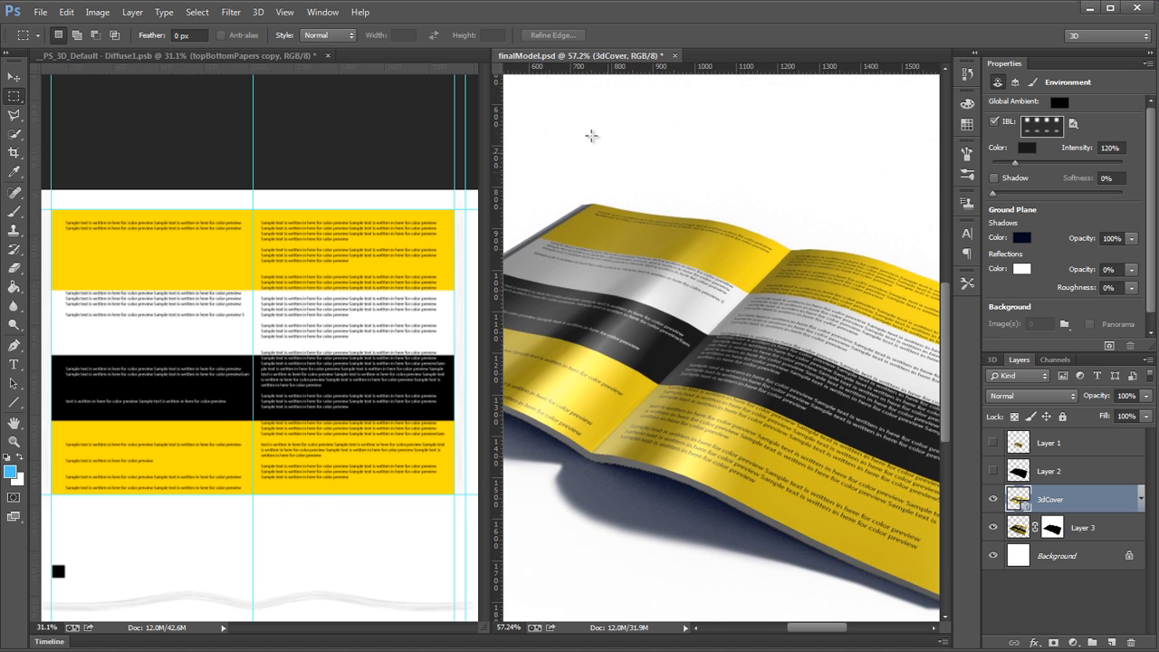
pyautogui.scroll(-2, 736, 275)
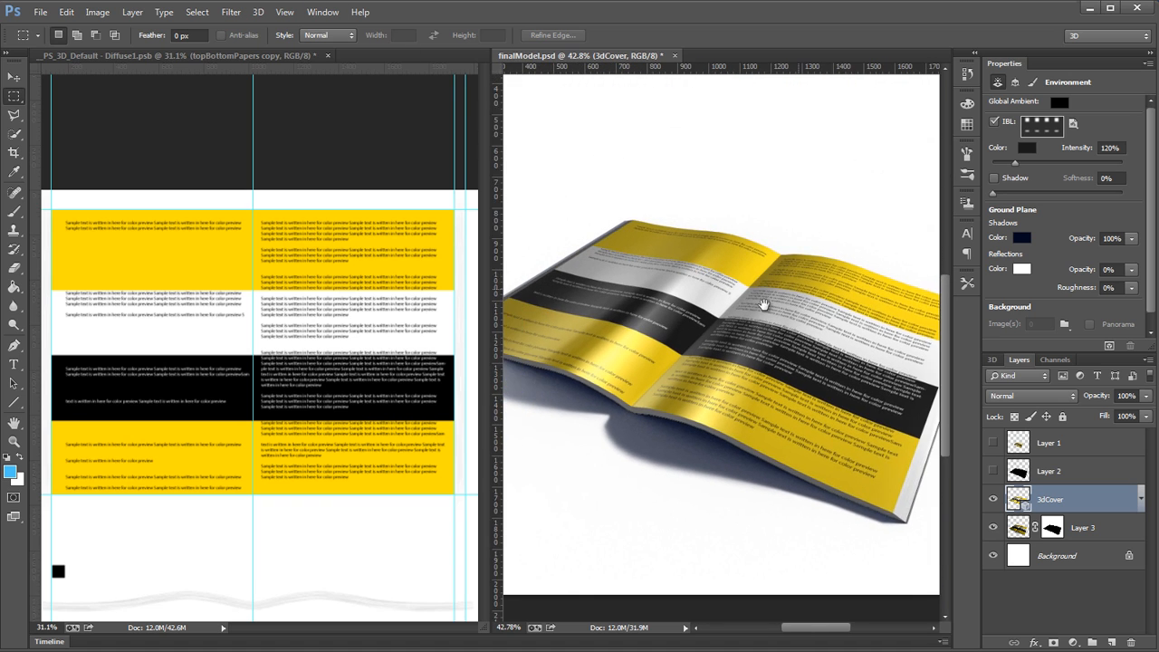
pyautogui.scroll(-1, 761, 307)
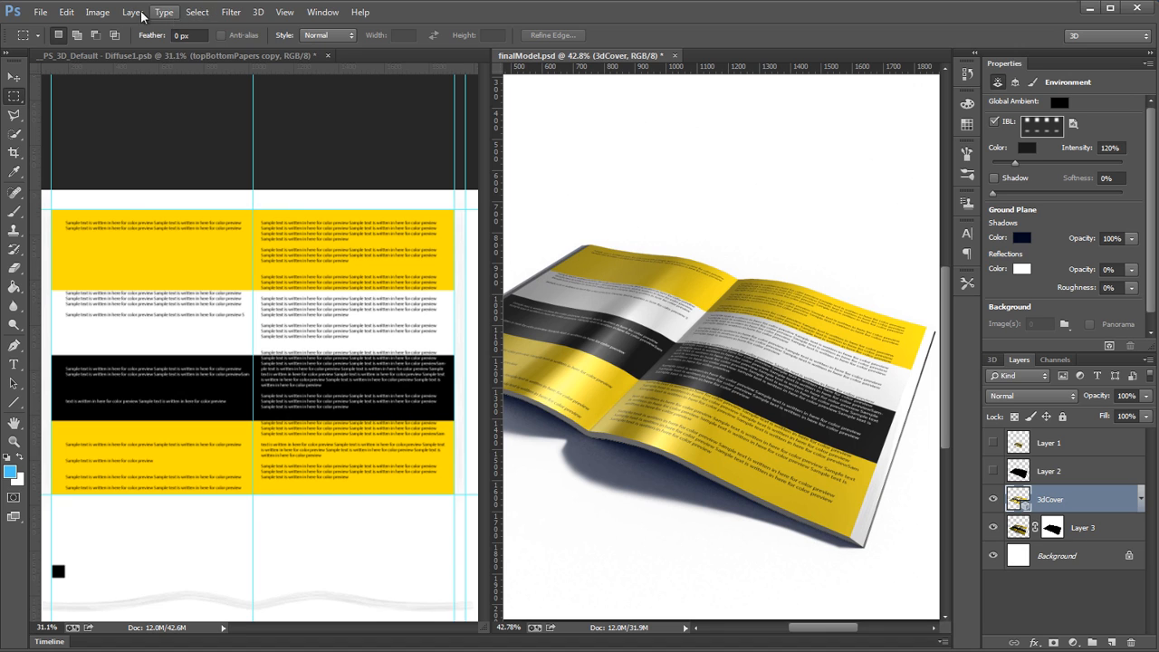
# Step: Add a Curves adjustment layer above the 3dCover layer with the default name, Normal mode and 100% opacity
pyautogui.click(135, 13)
pyautogui.moveTo(208, 153)
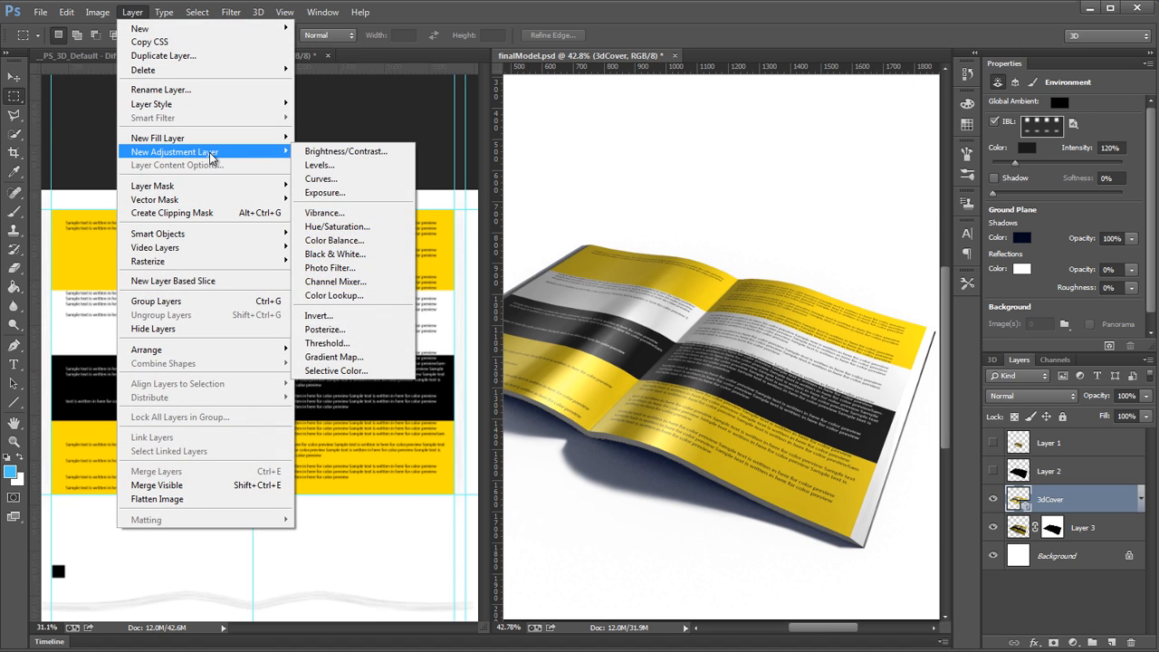
pyautogui.click(381, 178)
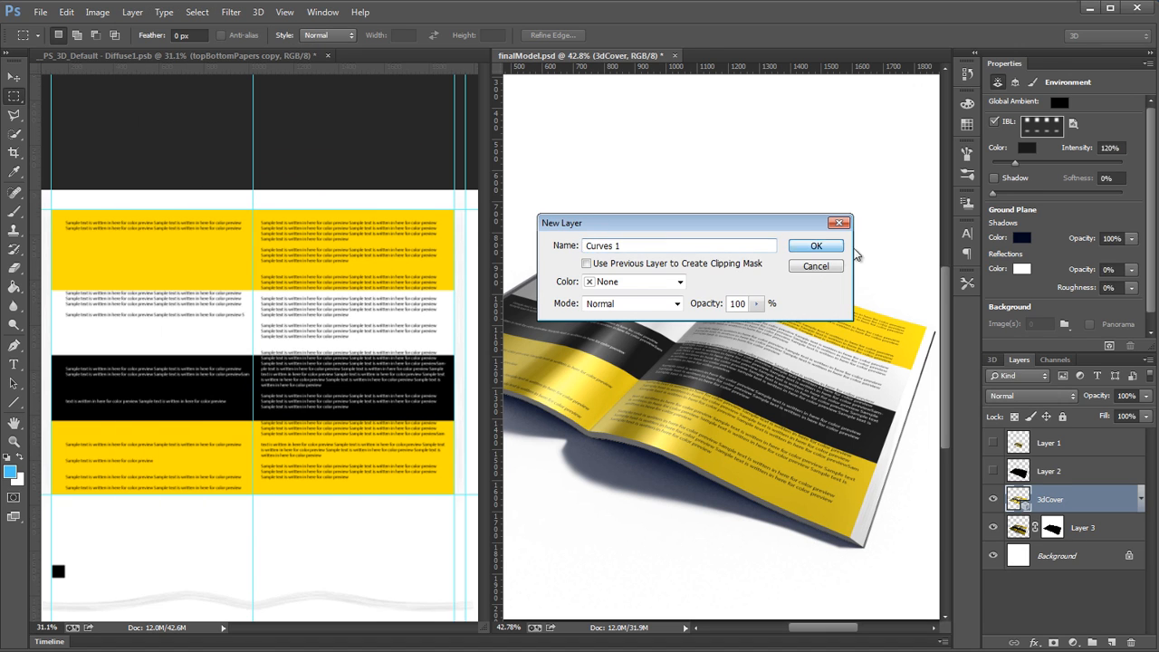
pyautogui.click(807, 243)
# Step: Darken the RGB curve slightly with a shadow point at input 40, output 28, a midtone point, and a highlight point at input 204, output 192
pyautogui.moveTo(1040, 238); pyautogui.dragTo(1038, 243)
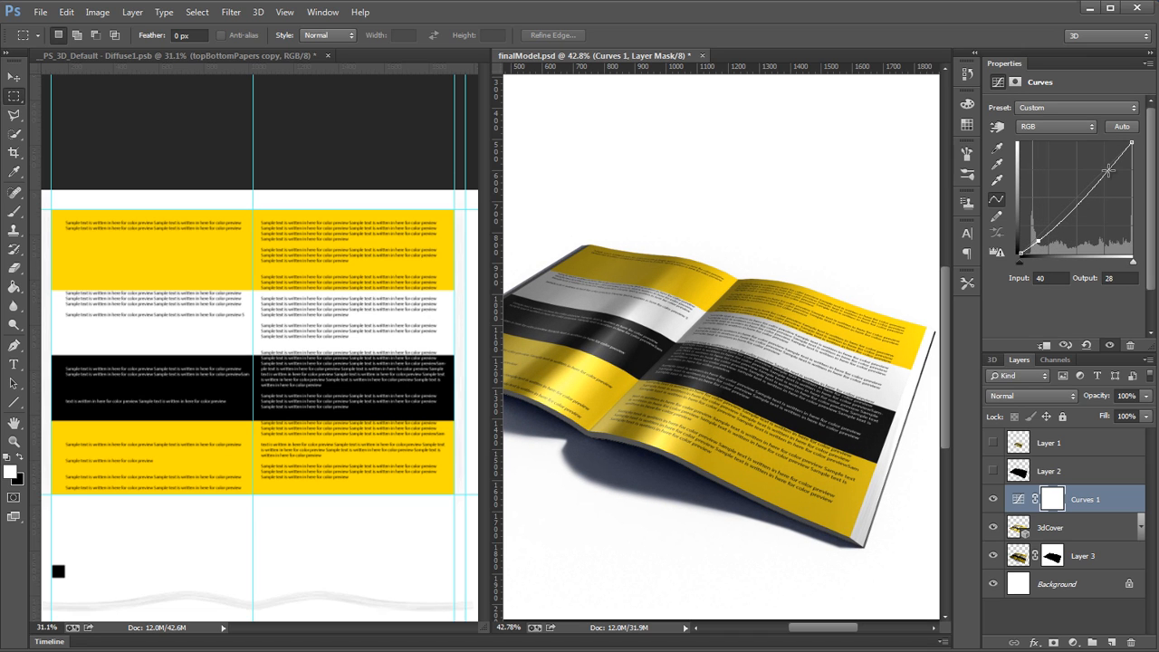
pyautogui.moveTo(1108, 170); pyautogui.dragTo(1112, 171)
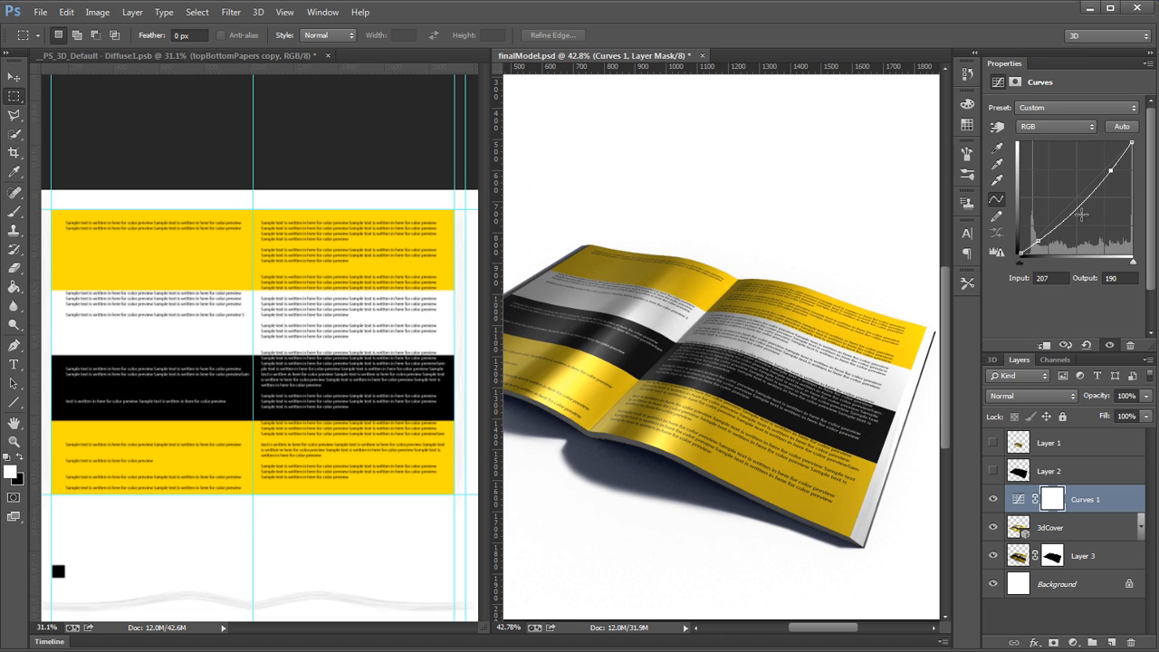
pyautogui.moveTo(1075, 214); pyautogui.dragTo(1077, 208)
pyautogui.moveTo(1111, 172); pyautogui.dragTo(1110, 170)
# Step: Compare the booklet with and without the Curves adjustment, and clip the adjustment to the 3dCover layer
pyautogui.moveTo(751, 235); pyautogui.dragTo(799, 246)
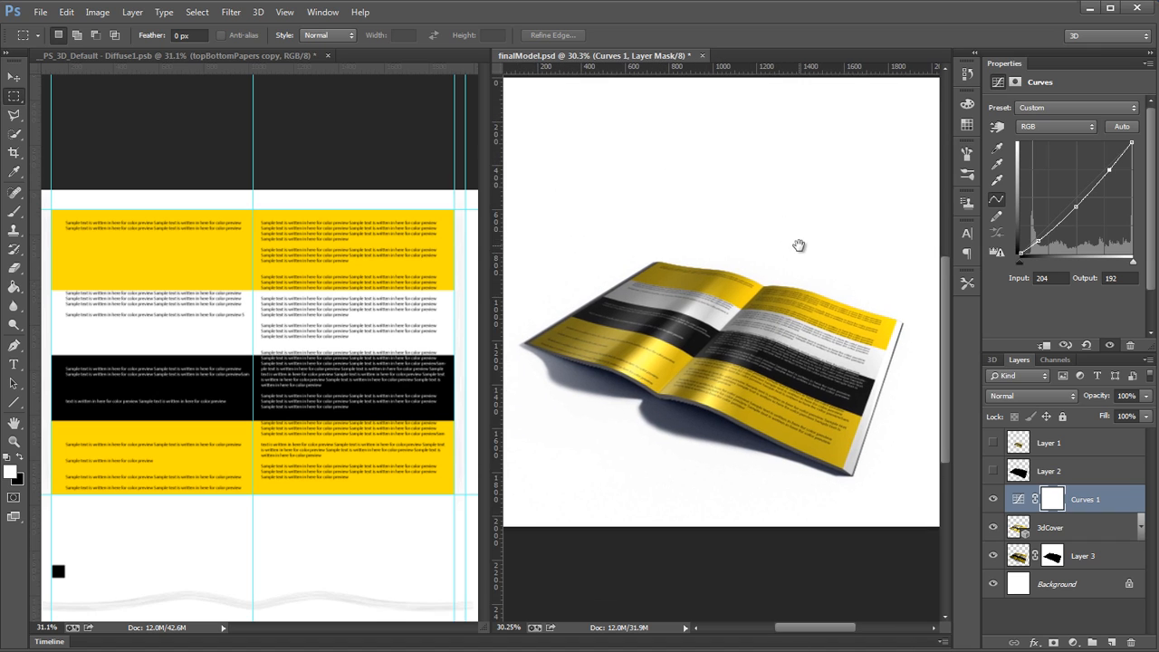
pyautogui.click(992, 500)
pyautogui.click(993, 500)
pyautogui.click(993, 501)
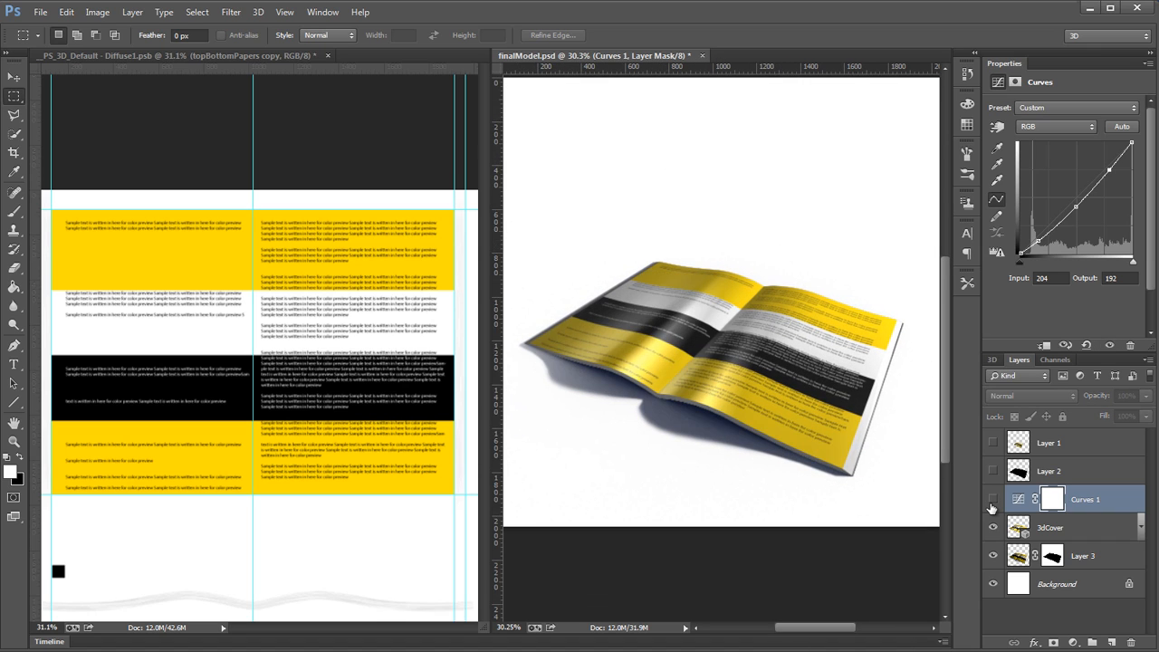
pyautogui.click(993, 500)
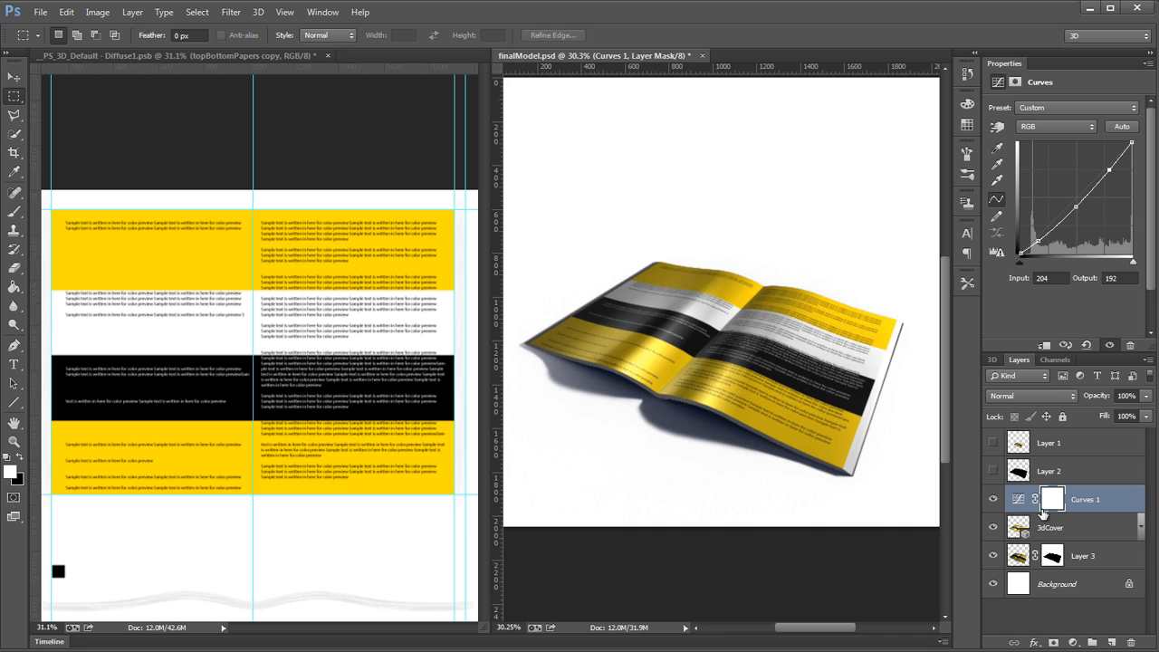
pyautogui.keyDown('alt'); pyautogui.click(1129, 511); pyautogui.keyUp('alt')
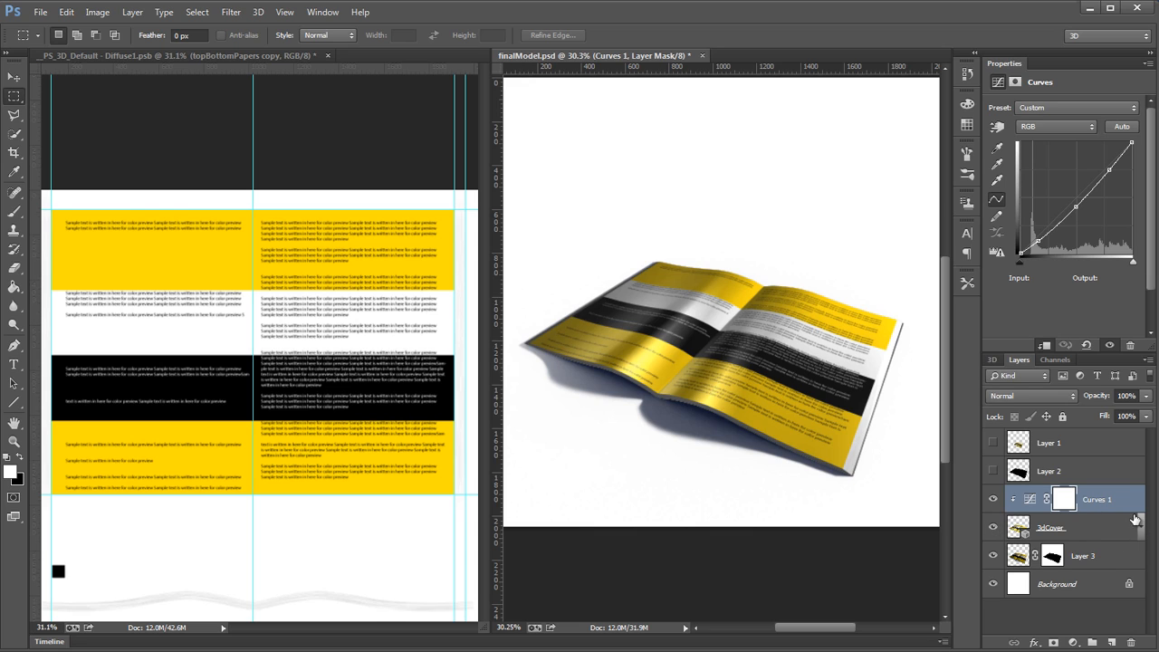
# Step: Check what the 3dCover layer and Layer 3 contribute to the image by hiding and showing each
pyautogui.click(992, 529)
pyautogui.click(993, 529)
pyautogui.click(993, 529)
pyautogui.click(993, 529)
pyautogui.click(994, 555)
pyautogui.click(993, 555)
# Step: Examine how the clipped Curves adjustment changes the booklet's tones by switching its visibility off and on
pyautogui.click(994, 499)
pyautogui.click(993, 499)
pyautogui.click(994, 499)
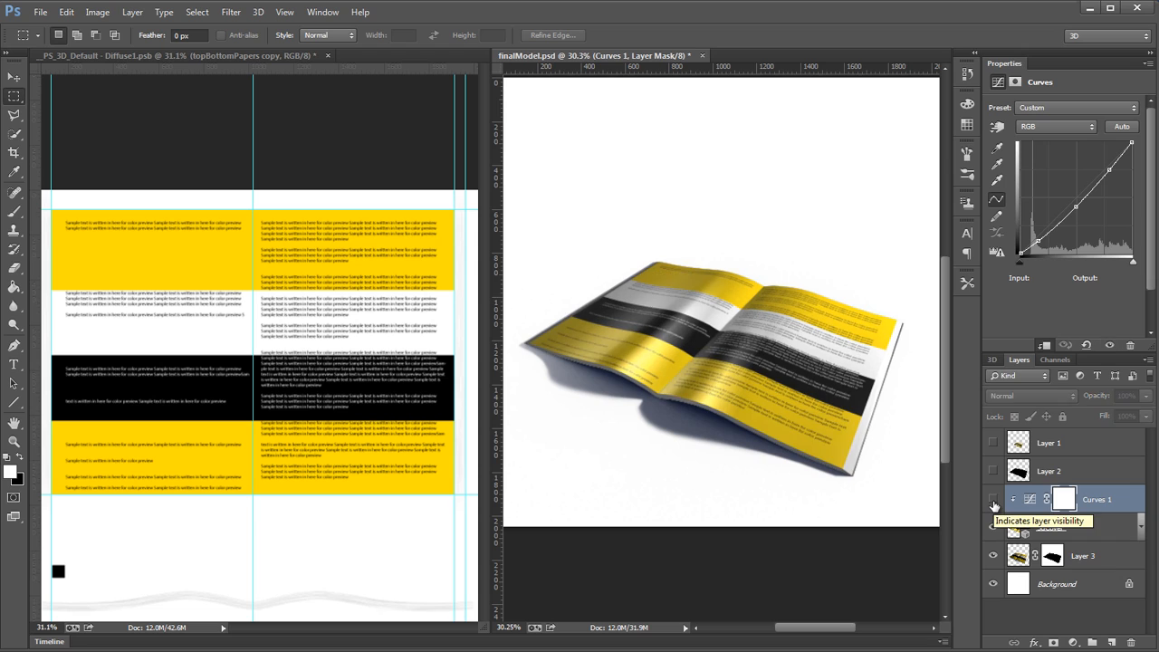
pyautogui.click(993, 499)
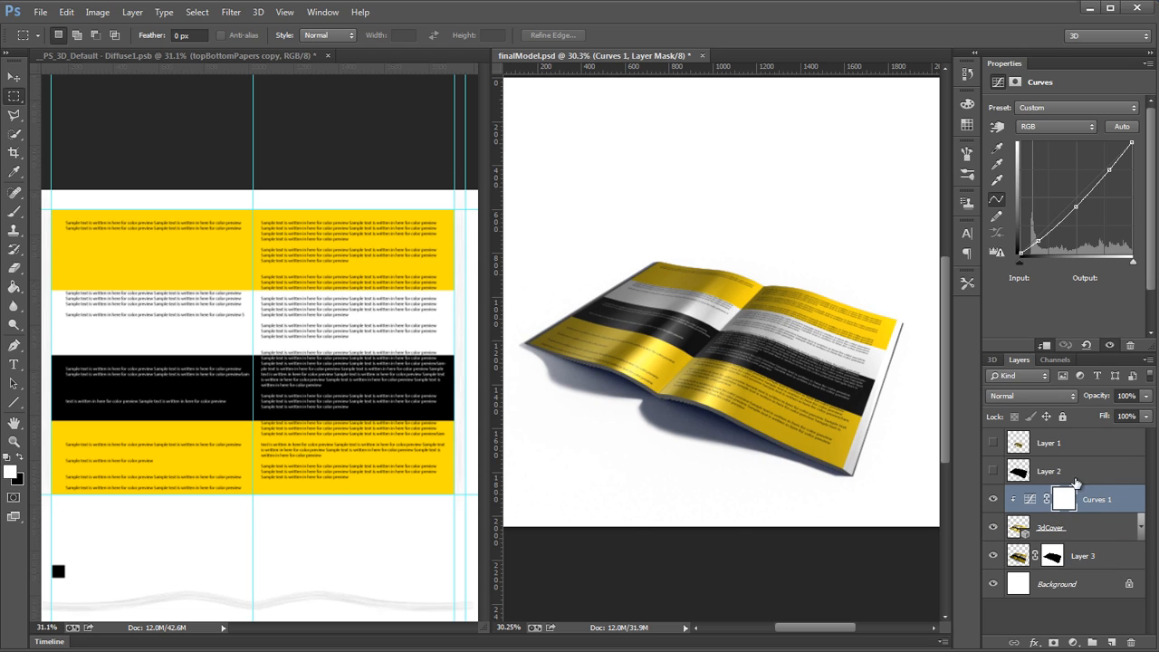
pyautogui.click(994, 499)
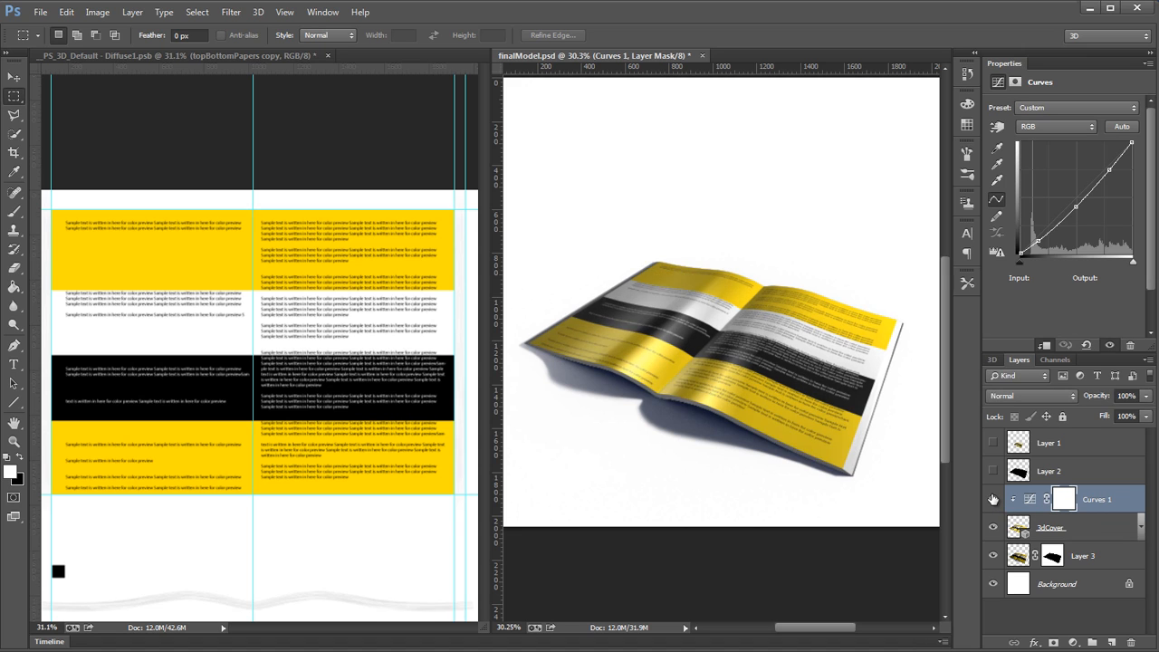
pyautogui.click(994, 499)
pyautogui.click(994, 499)
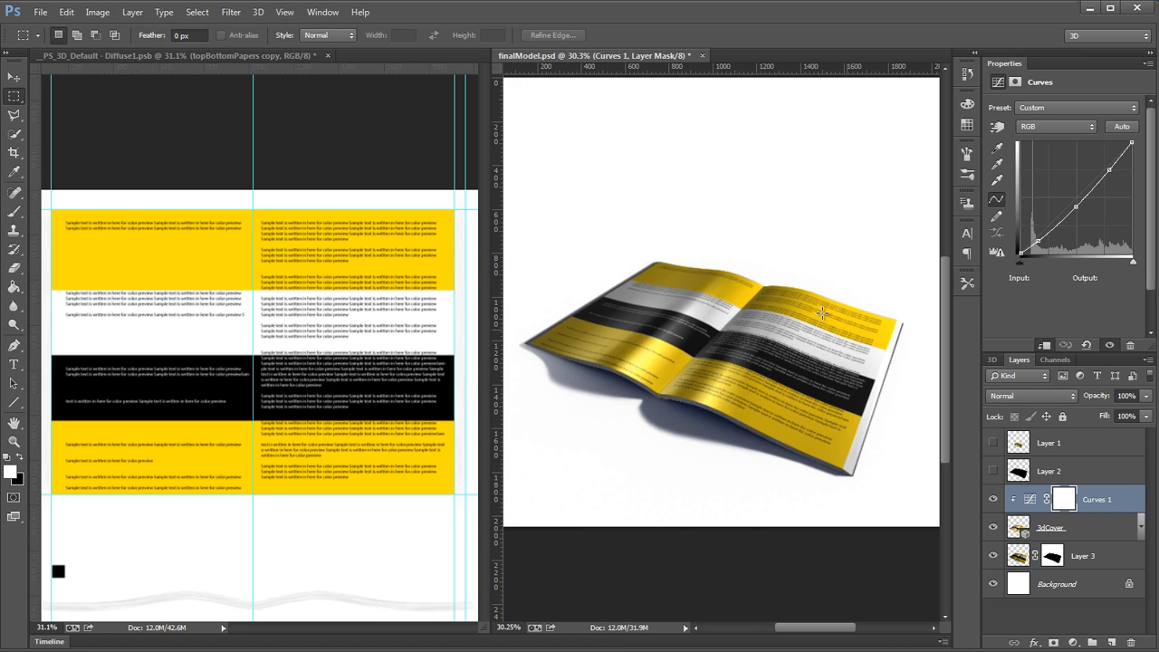
pyautogui.moveTo(834, 272)
pyautogui.mouseDown()
pyautogui.moveTo(818, 277)
pyautogui.moveTo(841, 293)
pyautogui.mouseUp()
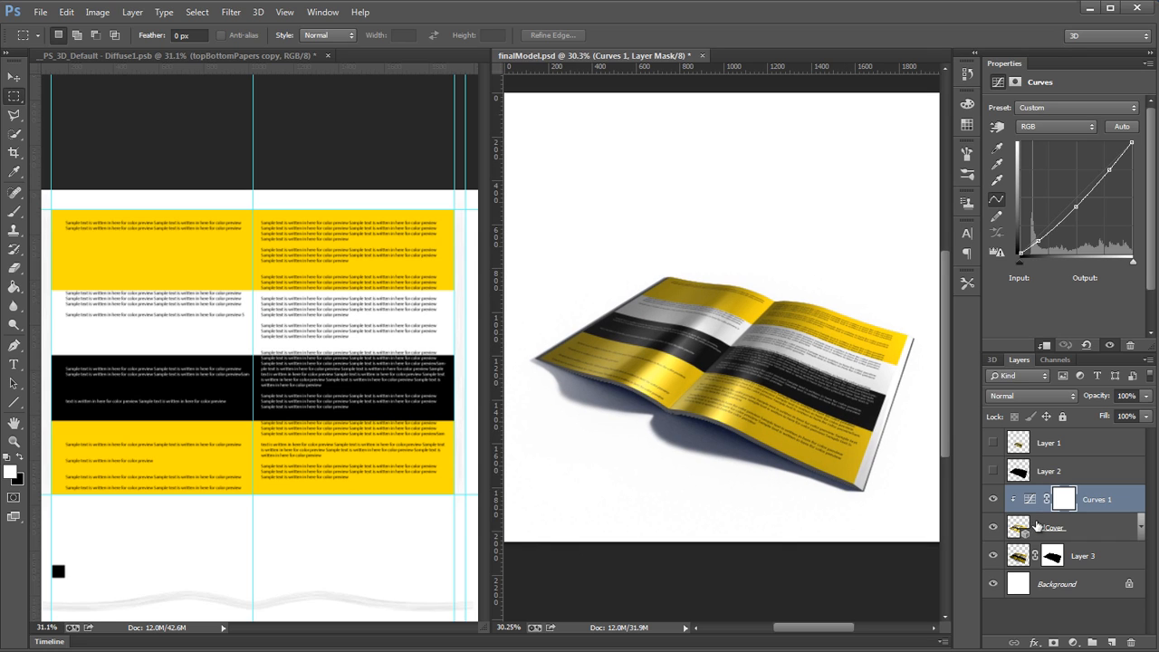
# Step: Open the diffuse texture of the booklet's __PS_3D_Default material for editing
pyautogui.click(992, 361)
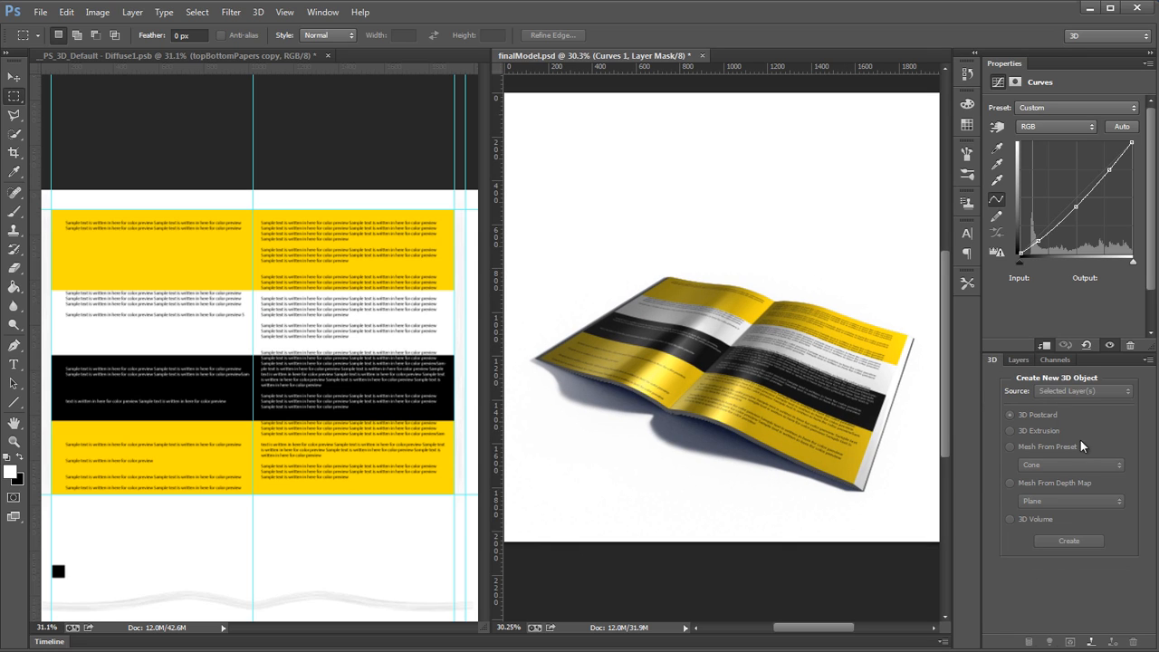
pyautogui.press('v')
pyautogui.click(816, 335)
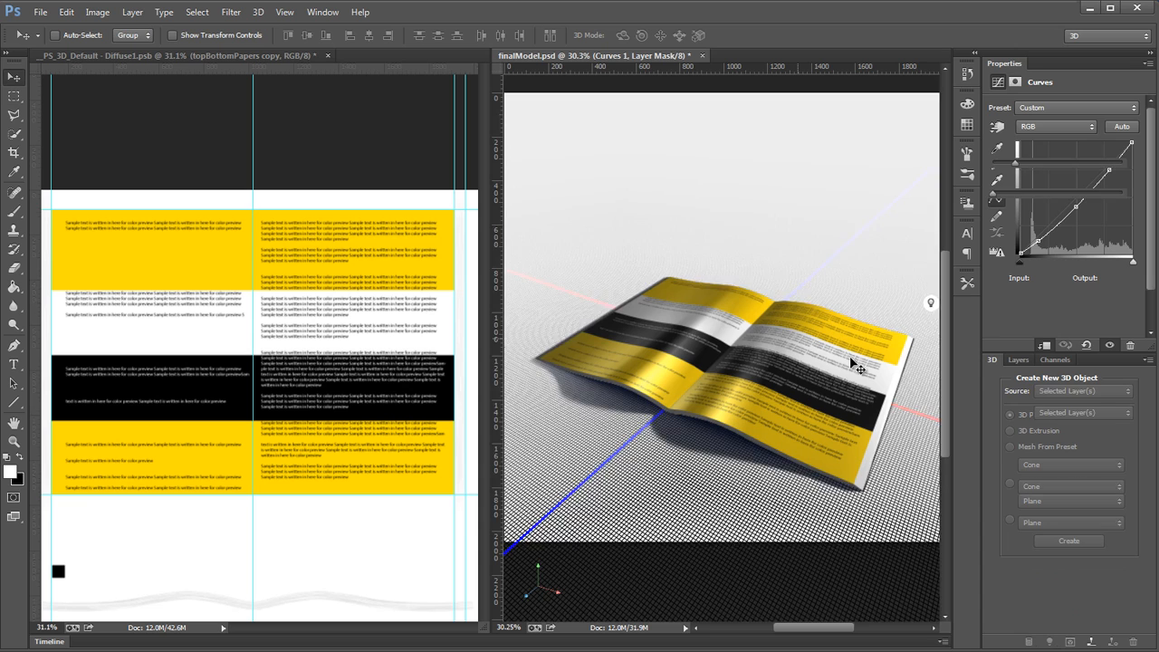
pyautogui.click(1069, 500)
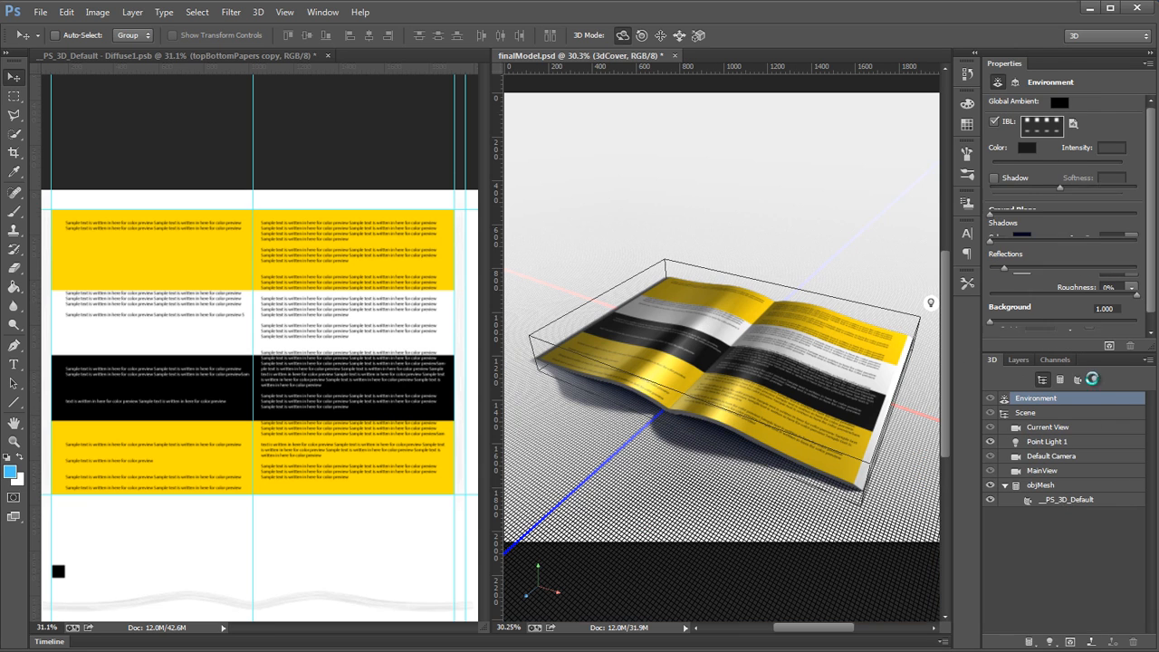
pyautogui.click(1064, 104)
pyautogui.click(1051, 115)
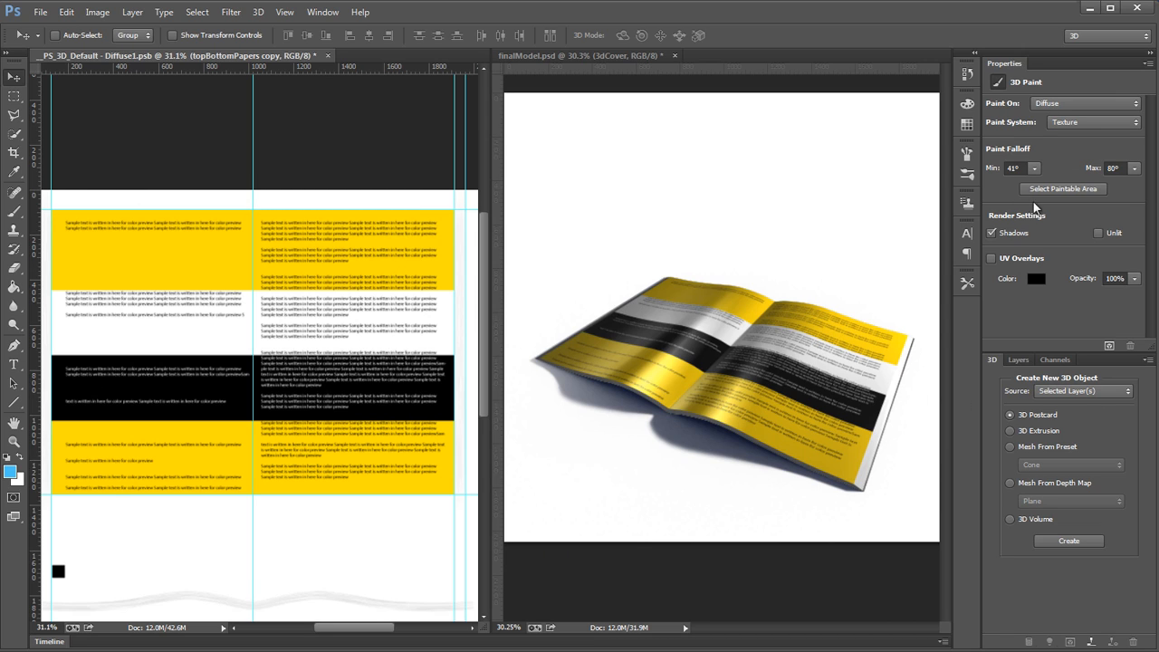
# Step: Group all the texture's layers from backCover down to Layer 1, leaving out the Background
pyautogui.click(1019, 359)
pyautogui.click(1082, 450)
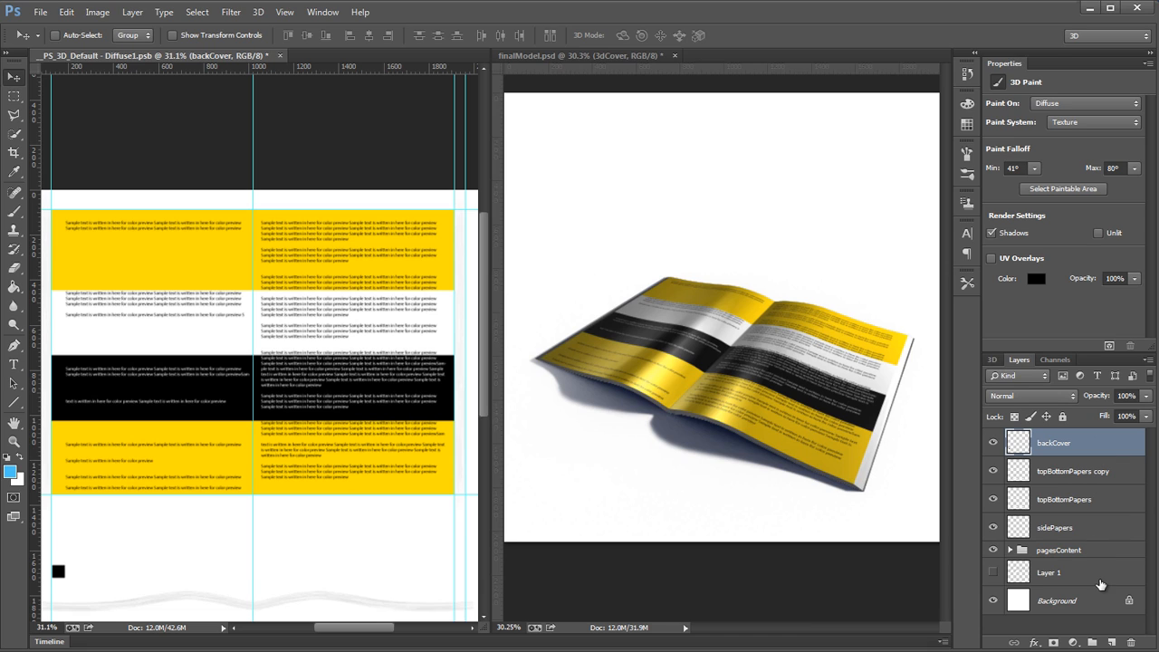
pyautogui.keyDown('shift'); pyautogui.click(1118, 603); pyautogui.keyUp('shift')
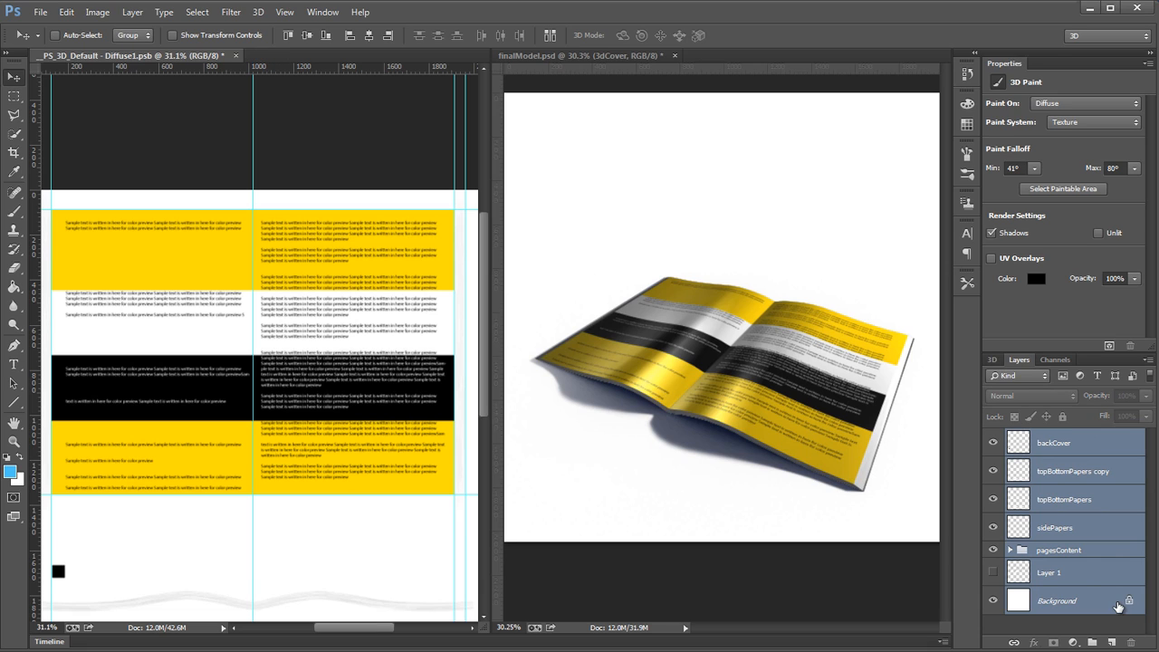
pyautogui.keyDown('shift'); pyautogui.click(1101, 574); pyautogui.keyUp('shift')
pyautogui.hotkey('ctrl', 'g')
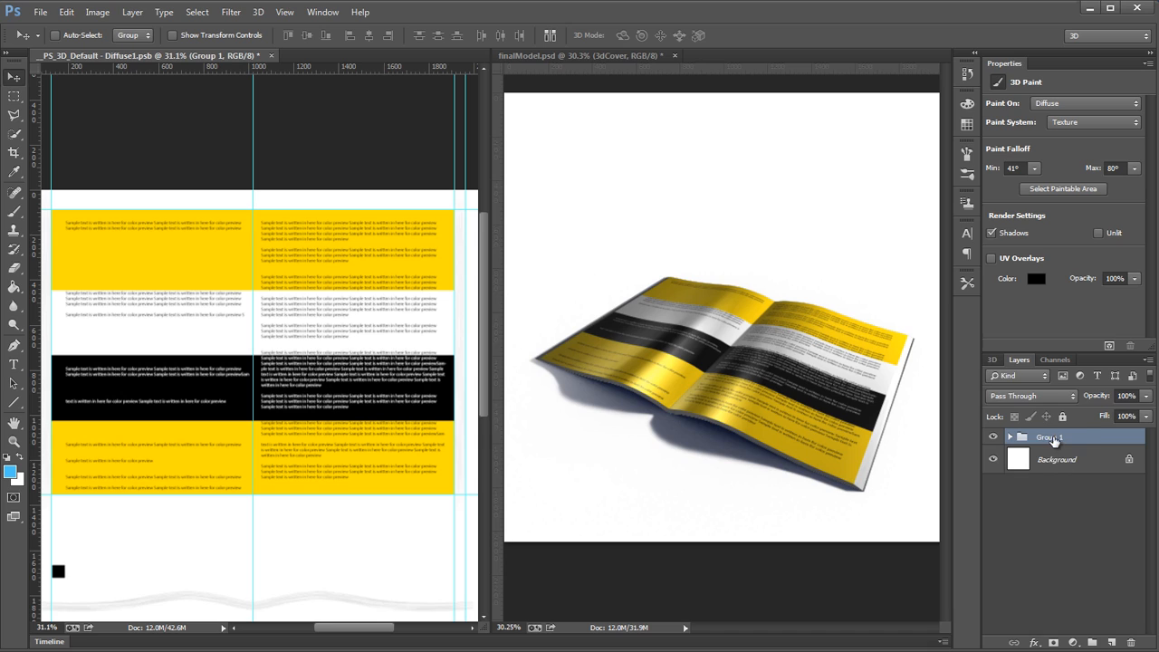
# Step: Rename the new layer group as default
pyautogui.doubleClick(1048, 439)
pyautogui.rightClick(1048, 440)
pyautogui.doubleClick(1047, 438)
pyautogui.write('wo')
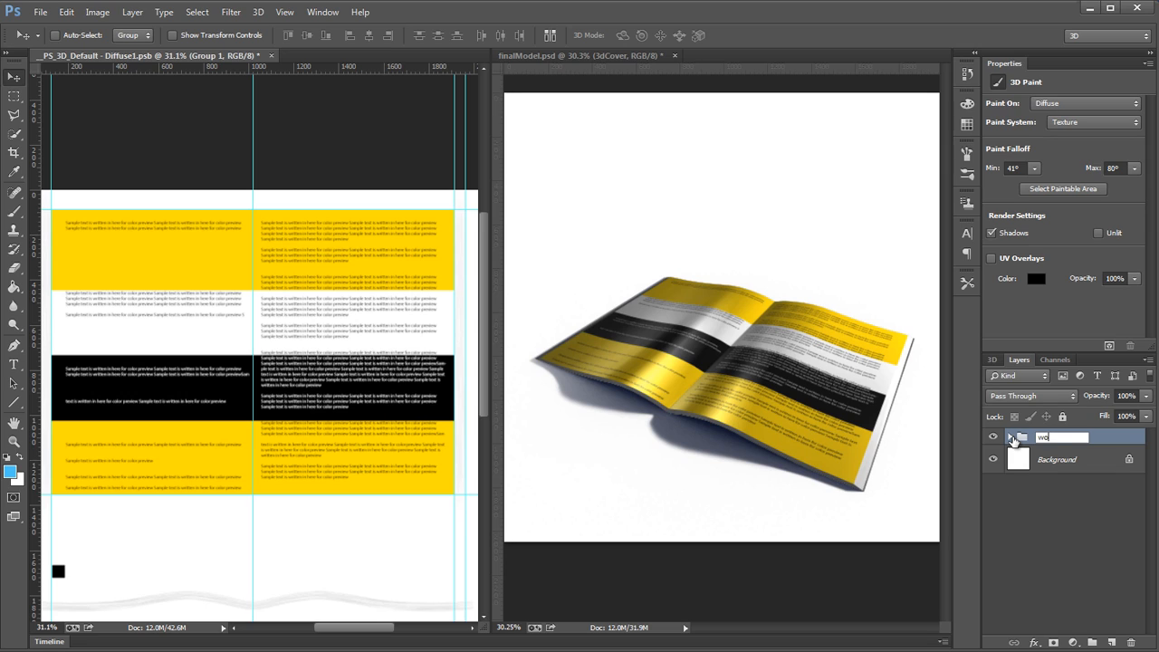
pyautogui.write('default')
pyautogui.press('Return')
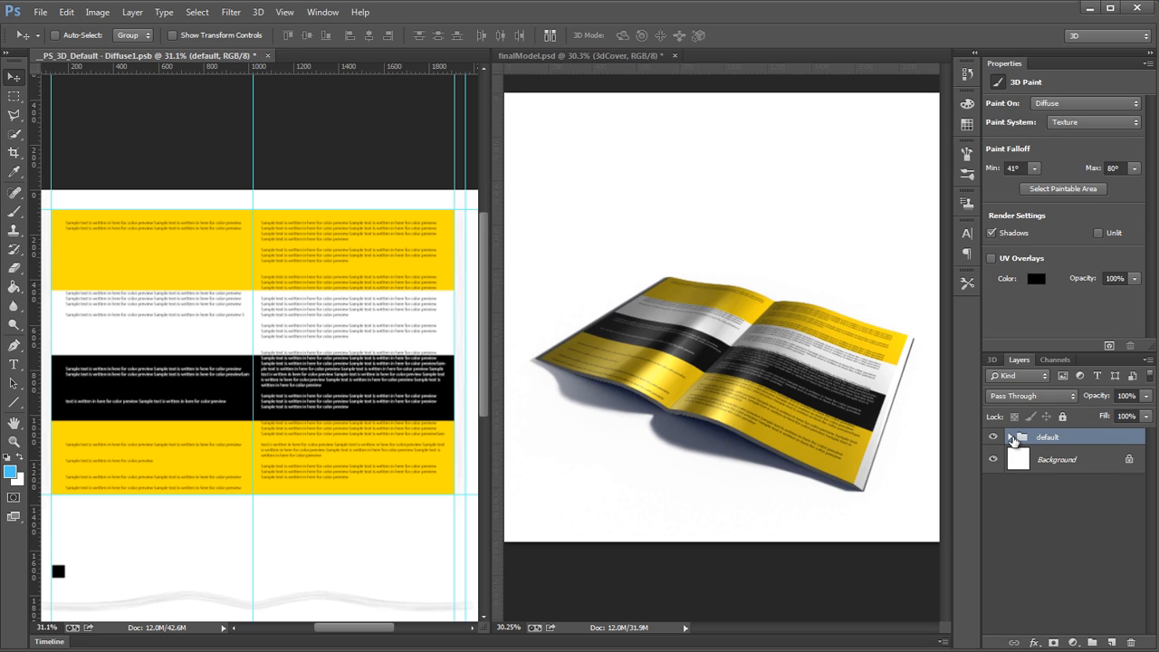
# Step: Add an empty layer above the default group and name it customDesign
pyautogui.click(1109, 644)
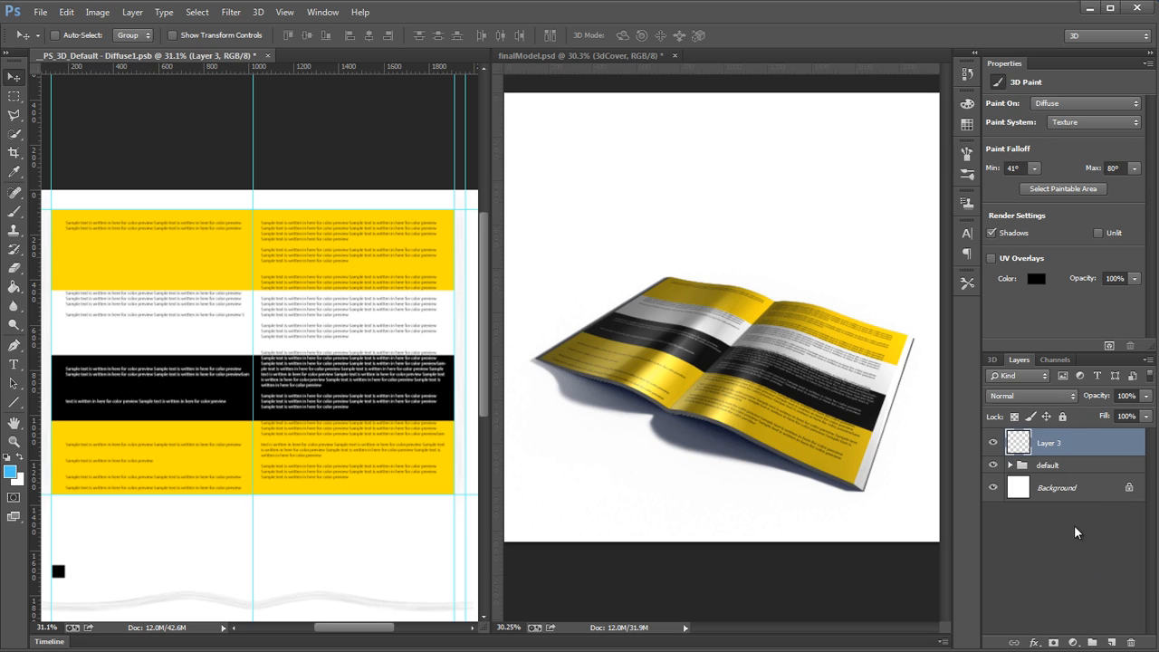
pyautogui.doubleClick(1055, 443)
pyautogui.write('de')
pyautogui.press('Return')
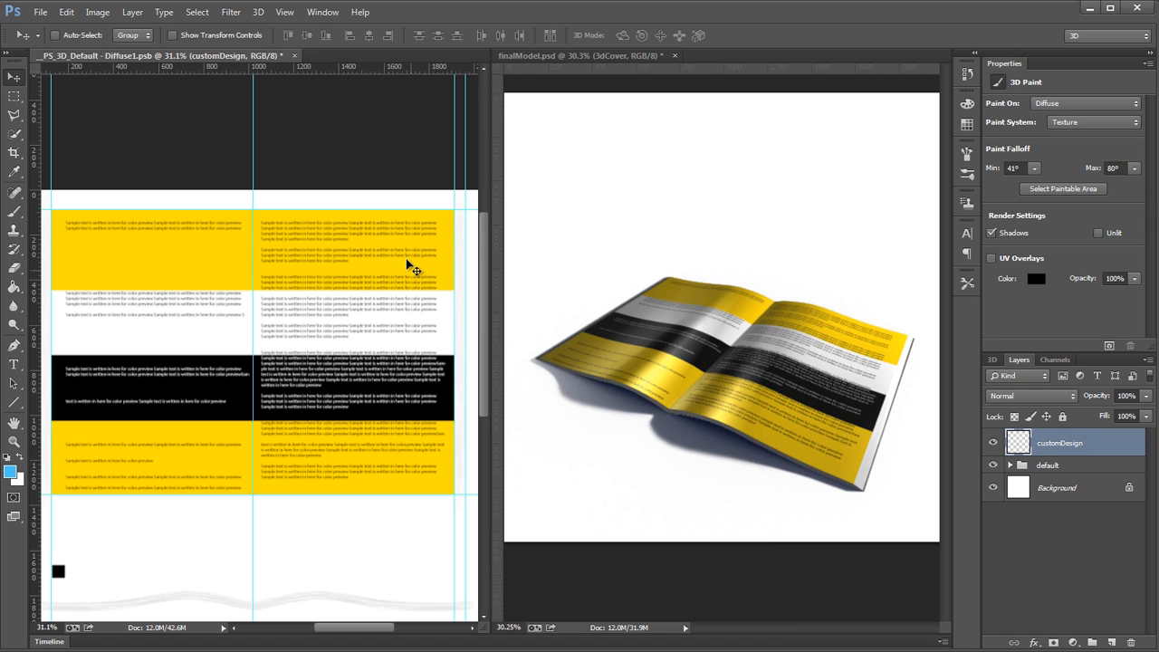
# Step: Close the diffuse texture document and switch to the Rectangular Marquee tool to view the booklet without the 3D overlays
pyautogui.moveTo(332, 393); pyautogui.dragTo(328, 315)
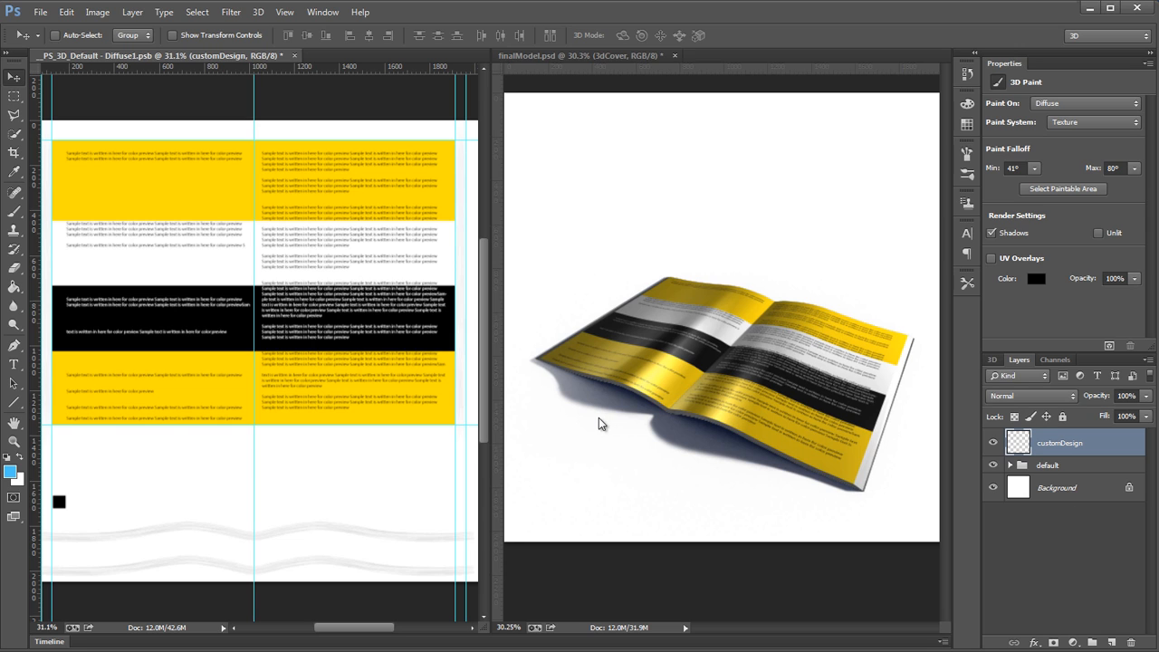
pyautogui.click(288, 55)
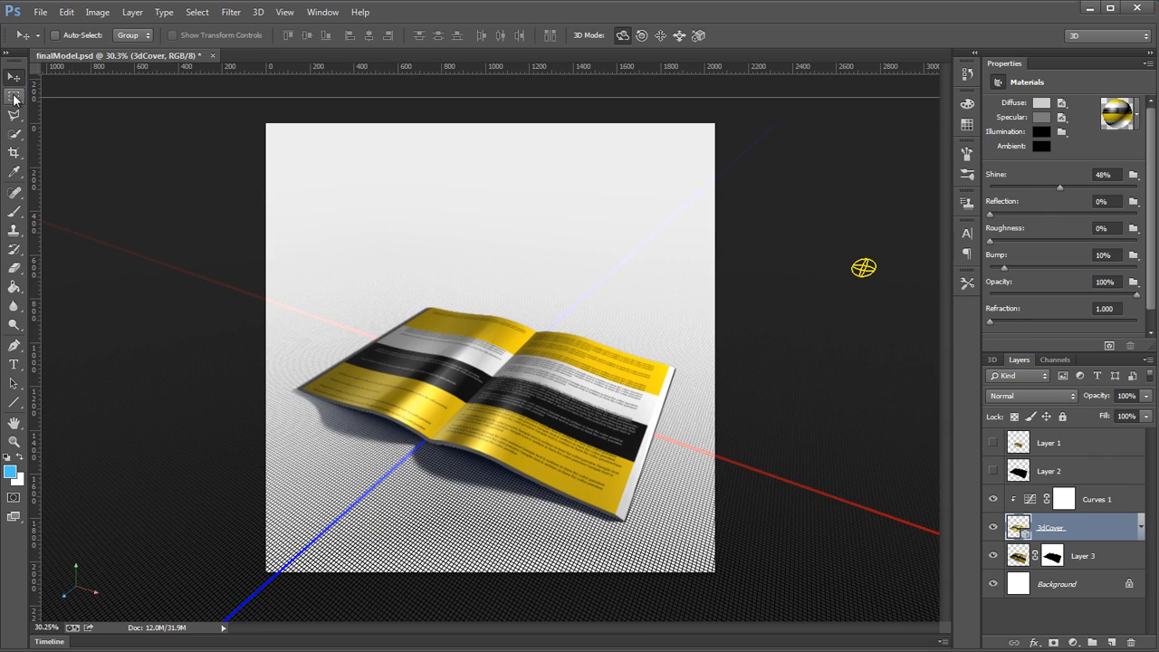
pyautogui.click(14, 97)
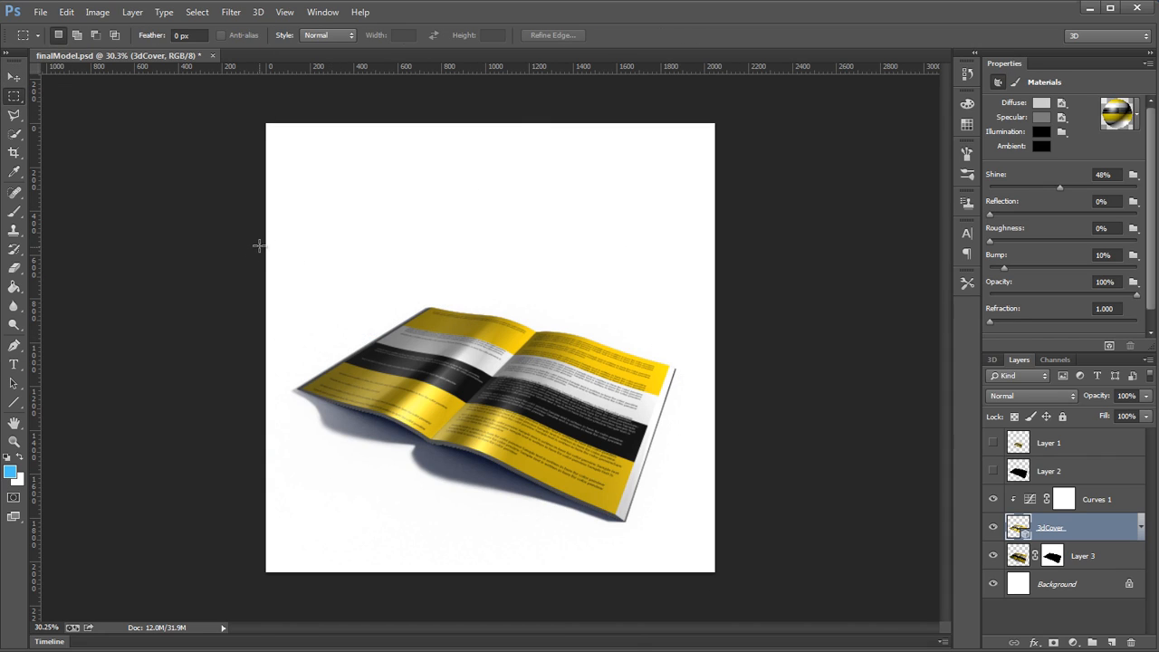
pyautogui.moveTo(260, 245); pyautogui.dragTo(716, 538)
pyautogui.click(664, 484)
pyautogui.moveTo(716, 263); pyautogui.dragTo(263, 547)
pyautogui.click(263, 549)
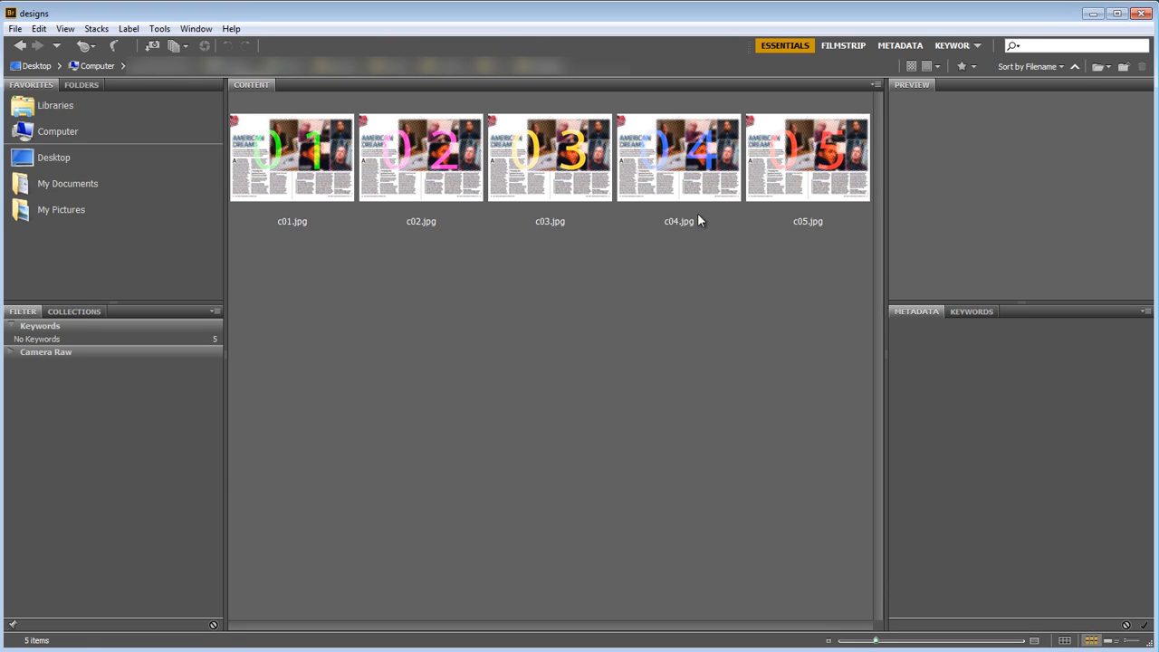
# Step: Switch to Bridge and examine the magazine-spread images c01.jpg to c05.jpg in the designs folder
pyautogui.click(795, 171)
pyautogui.click(718, 174)
pyautogui.click(548, 177)
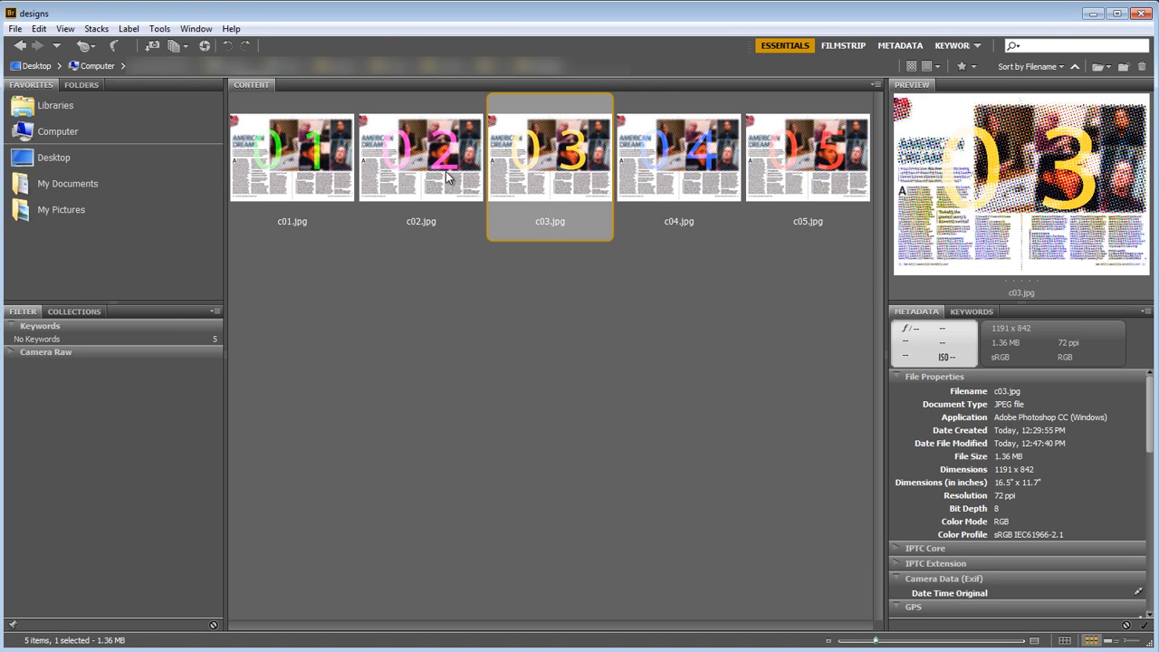
pyautogui.click(446, 177)
pyautogui.click(333, 181)
pyautogui.click(435, 180)
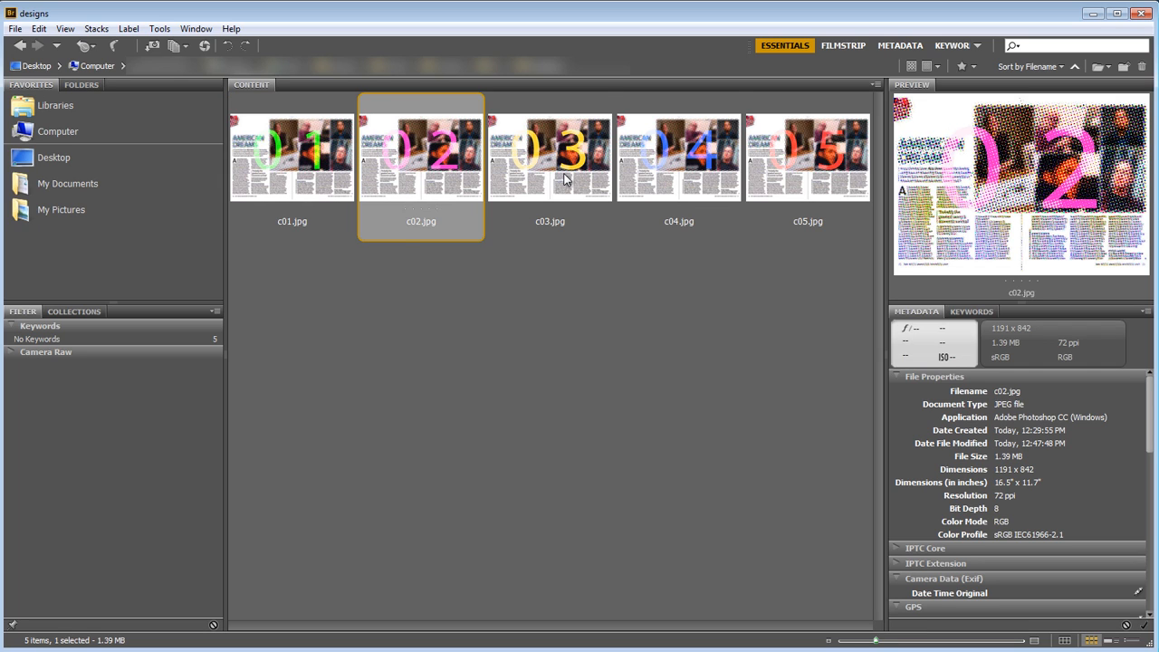
pyautogui.click(564, 179)
pyautogui.click(665, 173)
pyautogui.click(799, 164)
pyautogui.click(281, 190)
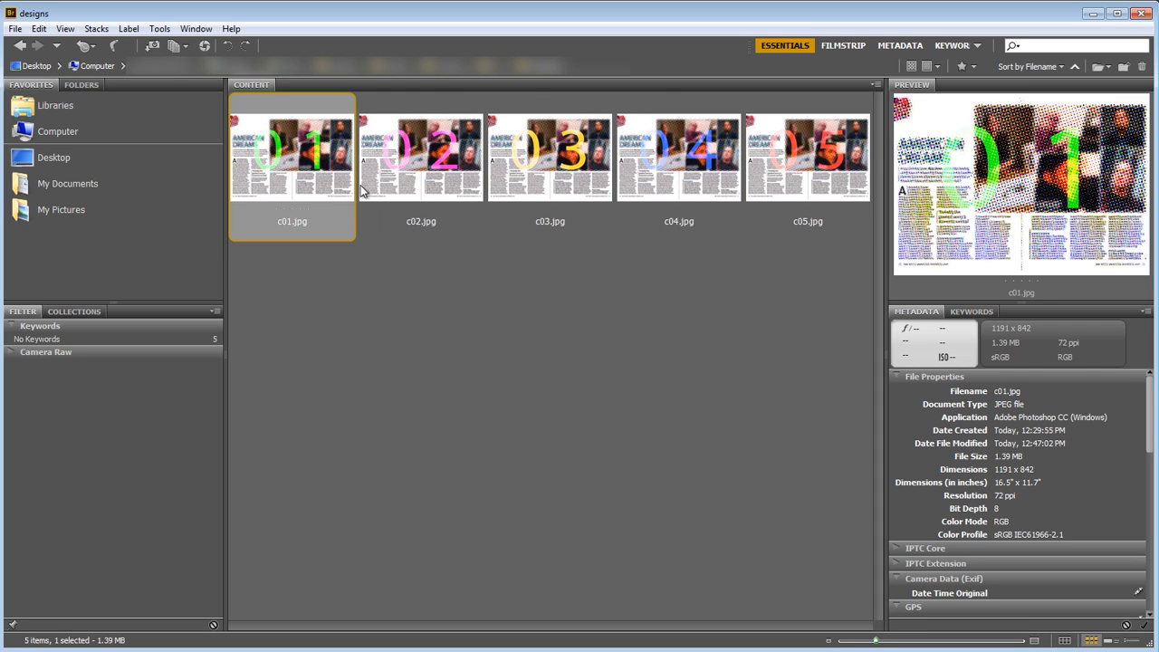
pyautogui.keyDown('shift'); pyautogui.click(830, 160); pyautogui.keyUp('shift')
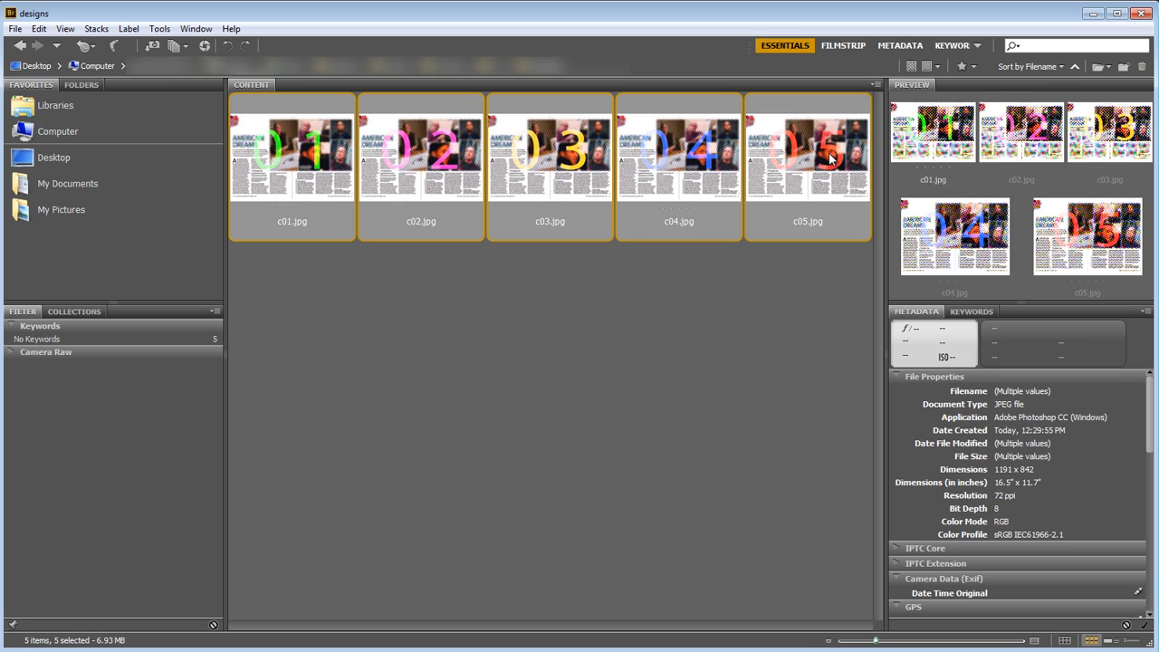
pyautogui.click(760, 287)
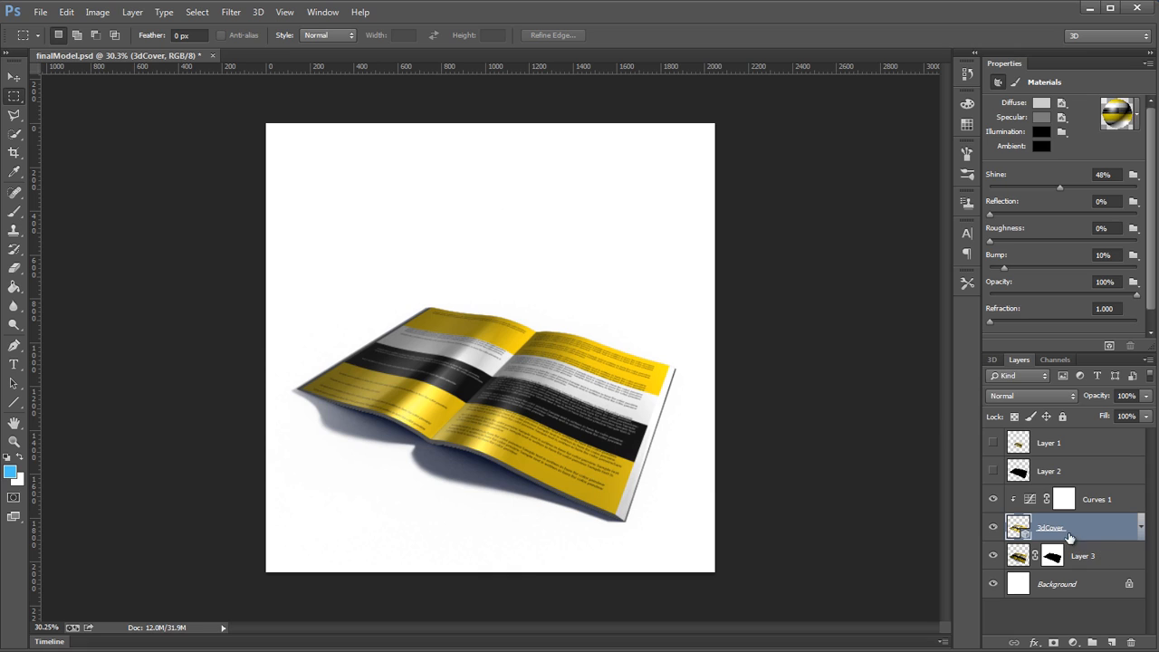
# Step: Open the diffuse texture of the booklet's __PS_3D_Default material to view its layout, and close the texture document
pyautogui.click(994, 360)
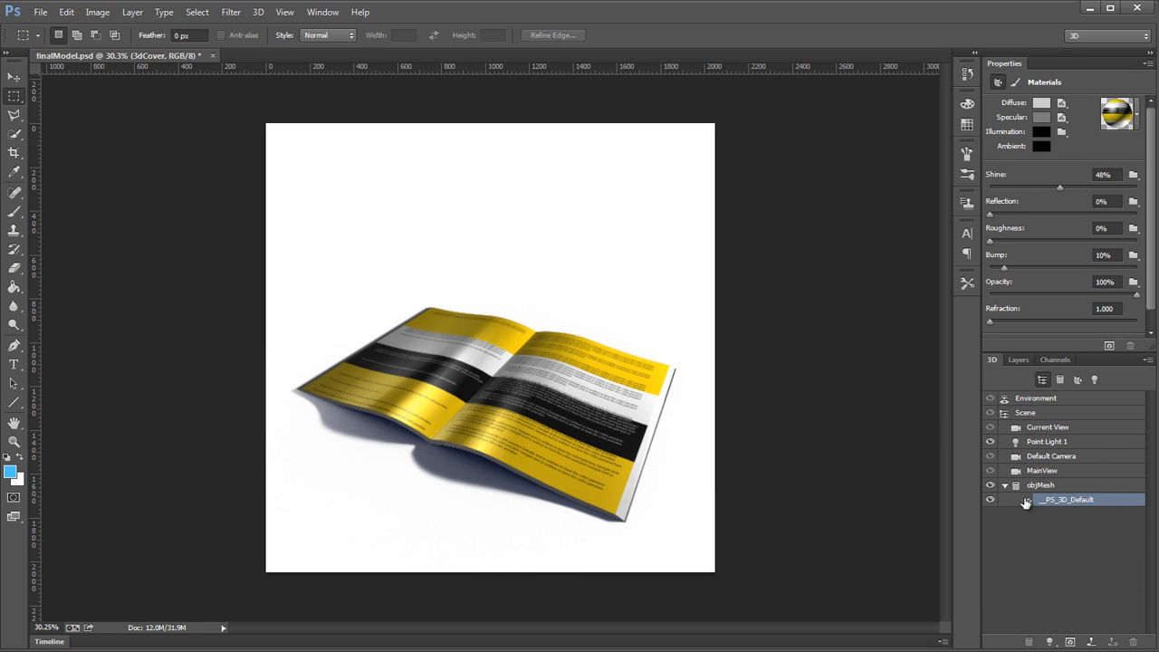
pyautogui.click(1062, 105)
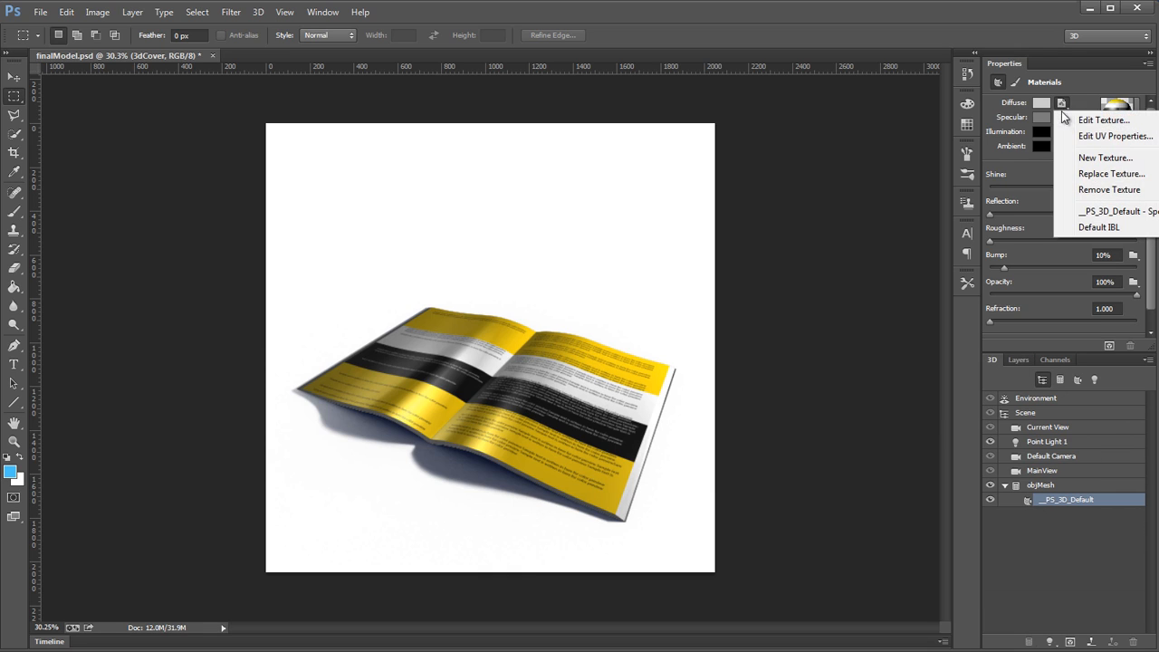
pyautogui.click(1072, 121)
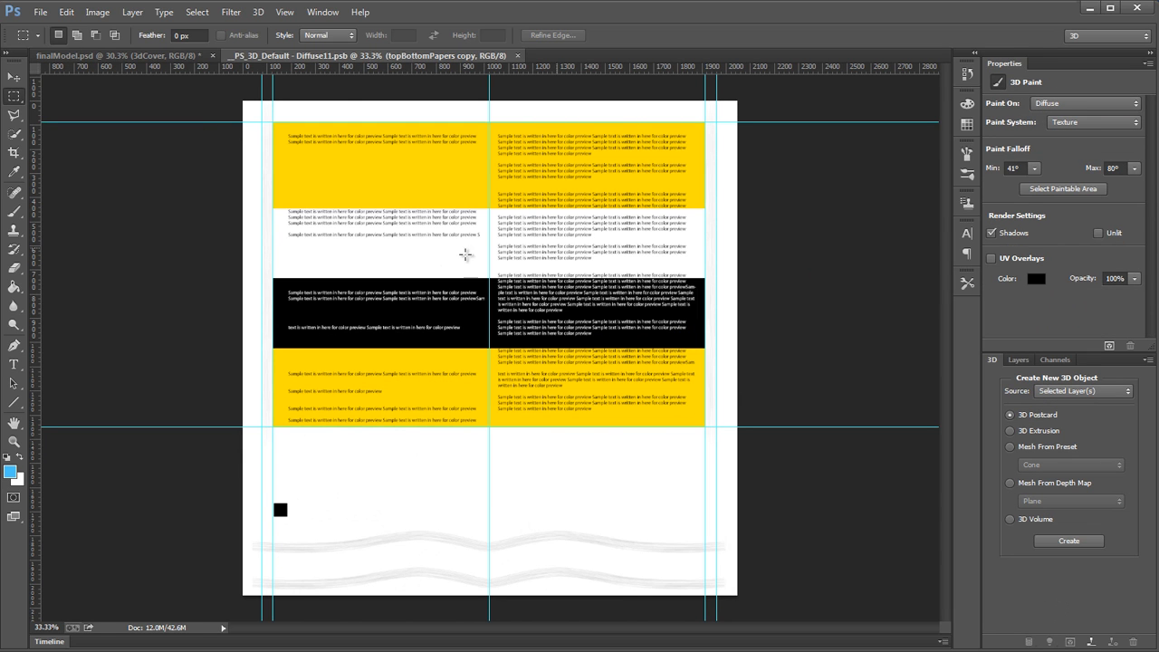
pyautogui.click(519, 56)
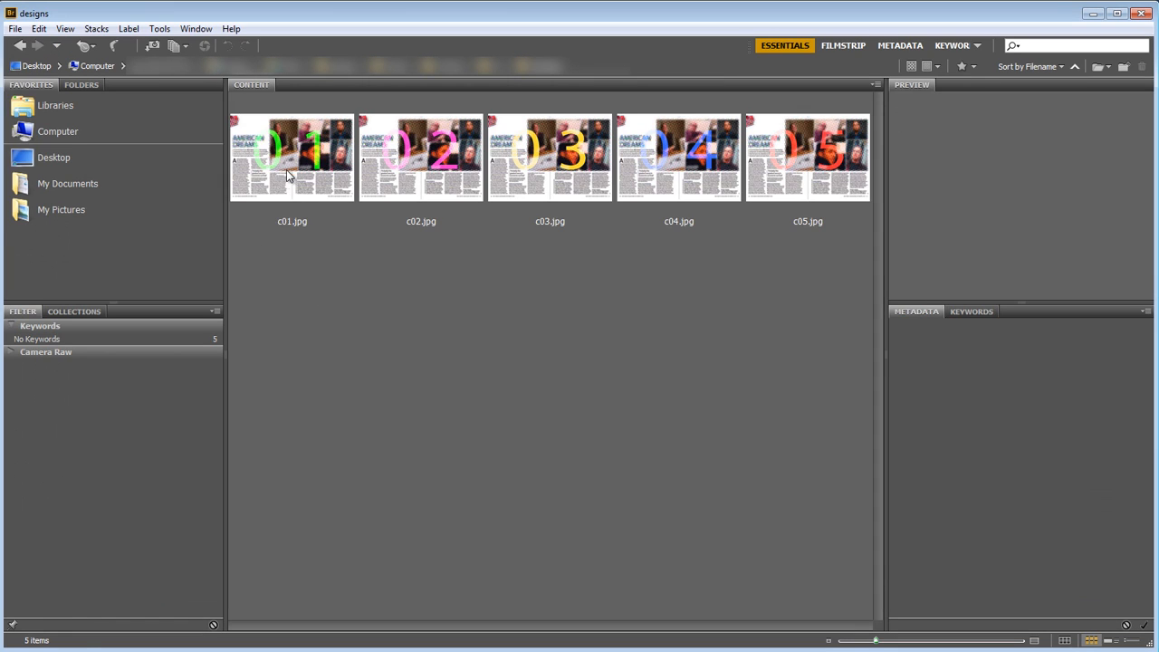
# Step: Select c01.jpg to c05.jpg in Bridge and look up the Photoshop Batch command without running it
pyautogui.keyDown('shift'); pyautogui.click(776, 179); pyautogui.keyUp('shift')
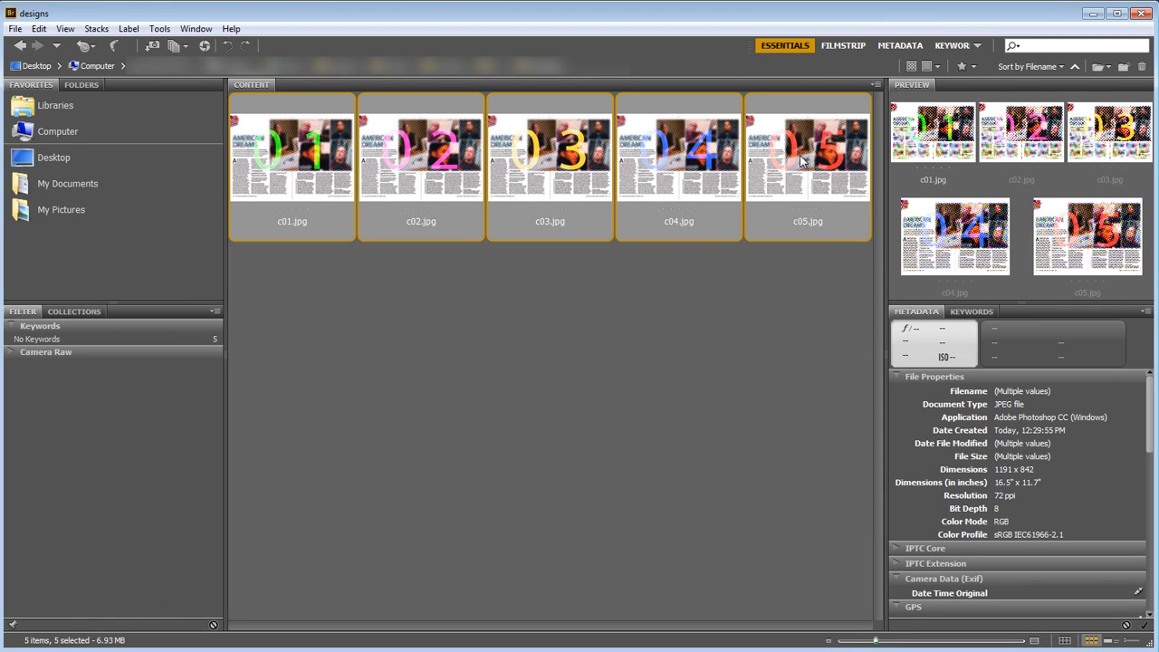
pyautogui.click(162, 28)
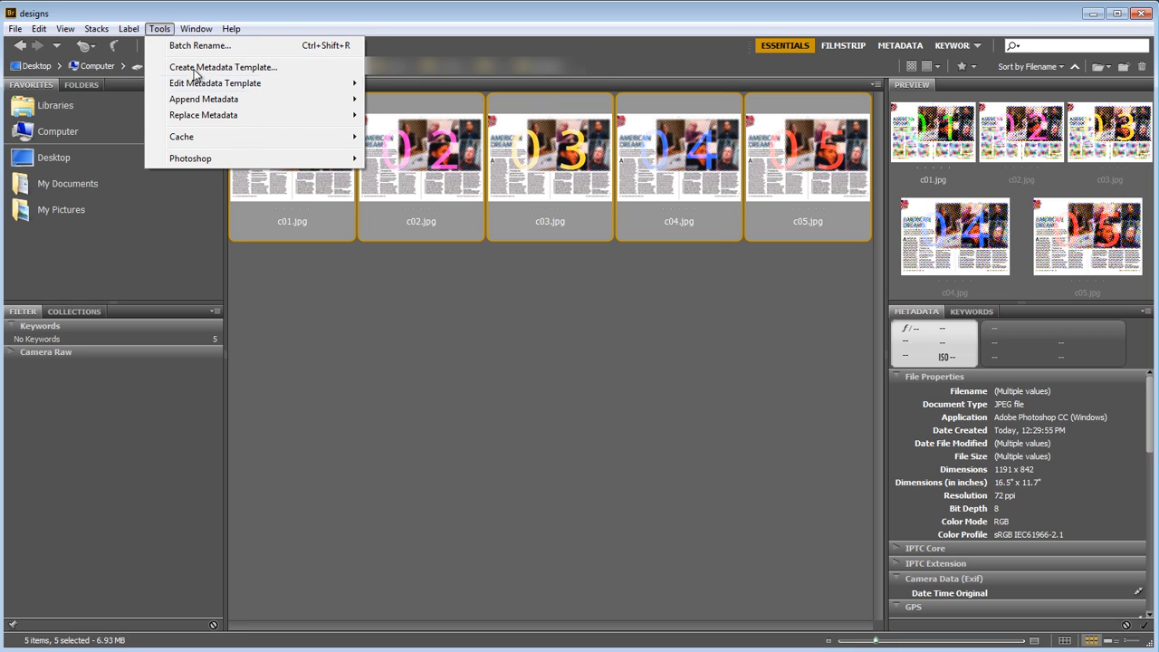
pyautogui.moveTo(241, 160)
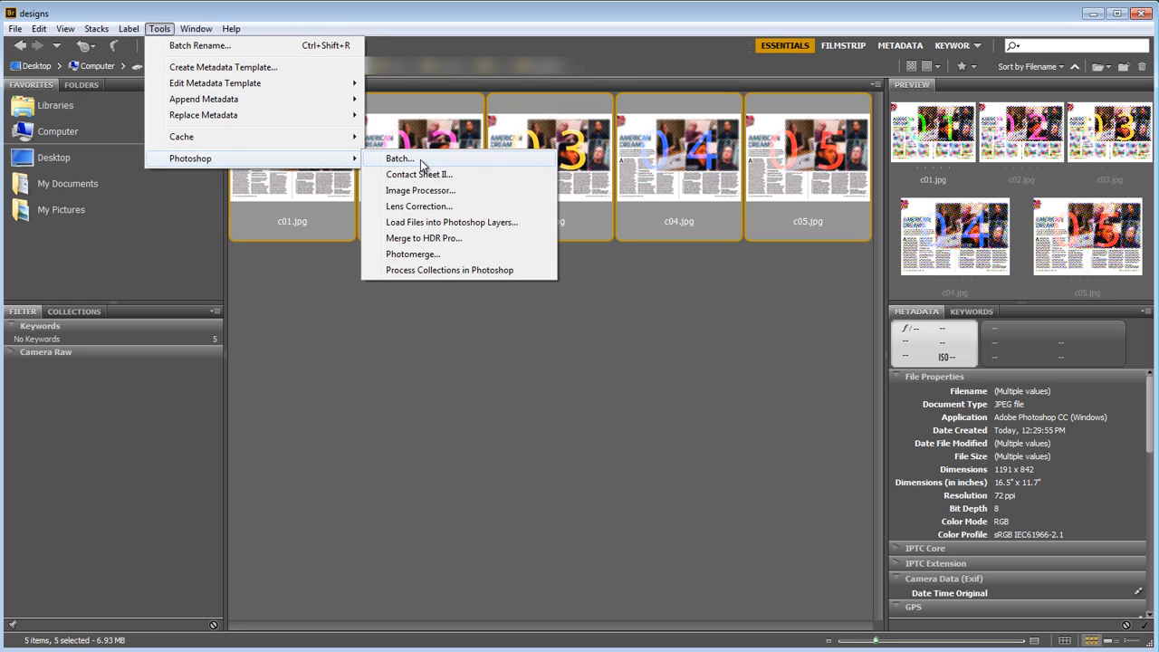
pyautogui.click(661, 275)
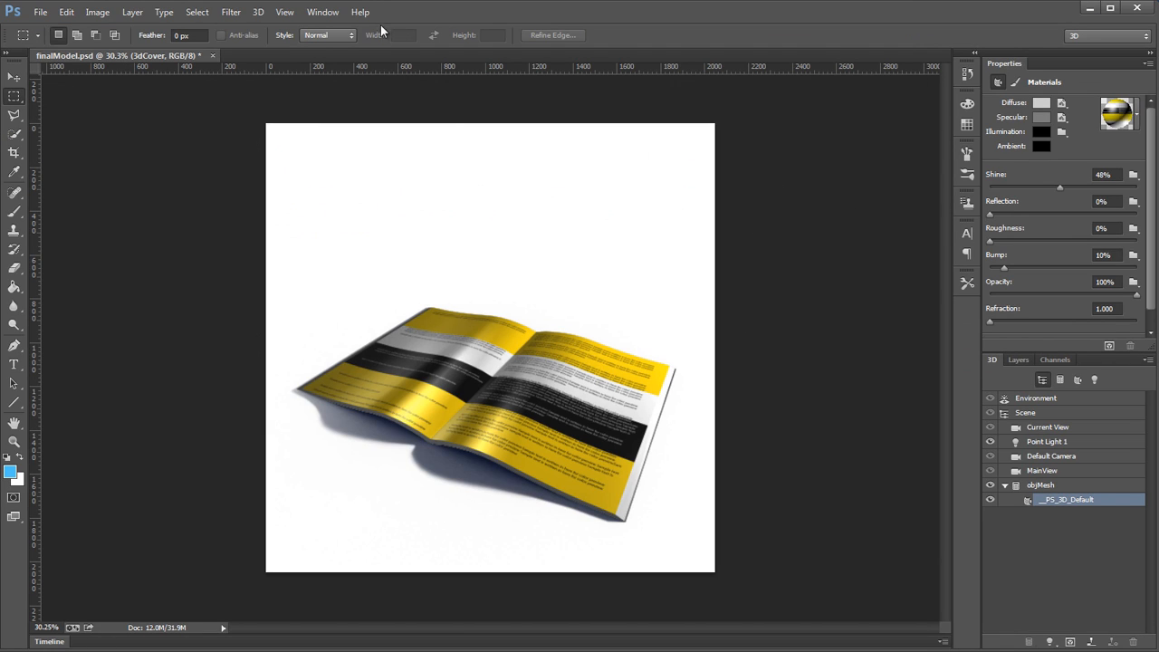
# Step: Switch to Photoshop, show the Actions panel and dock it beside the Properties panel
pyautogui.click(332, 14)
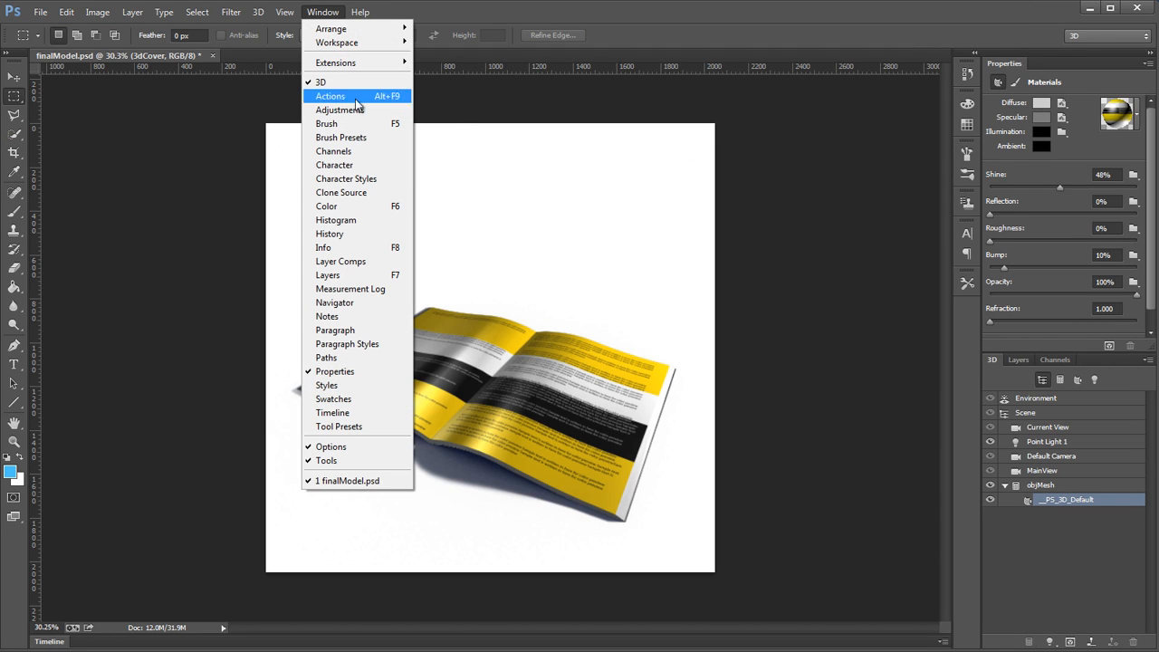
pyautogui.click(317, 11)
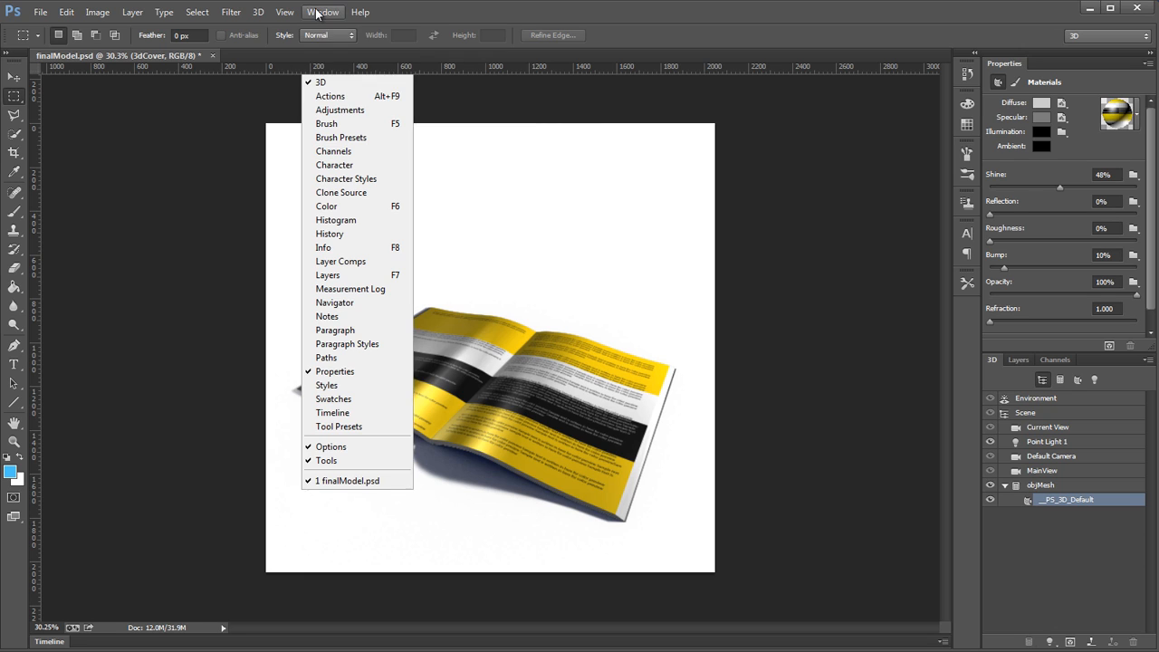
pyautogui.click(317, 12)
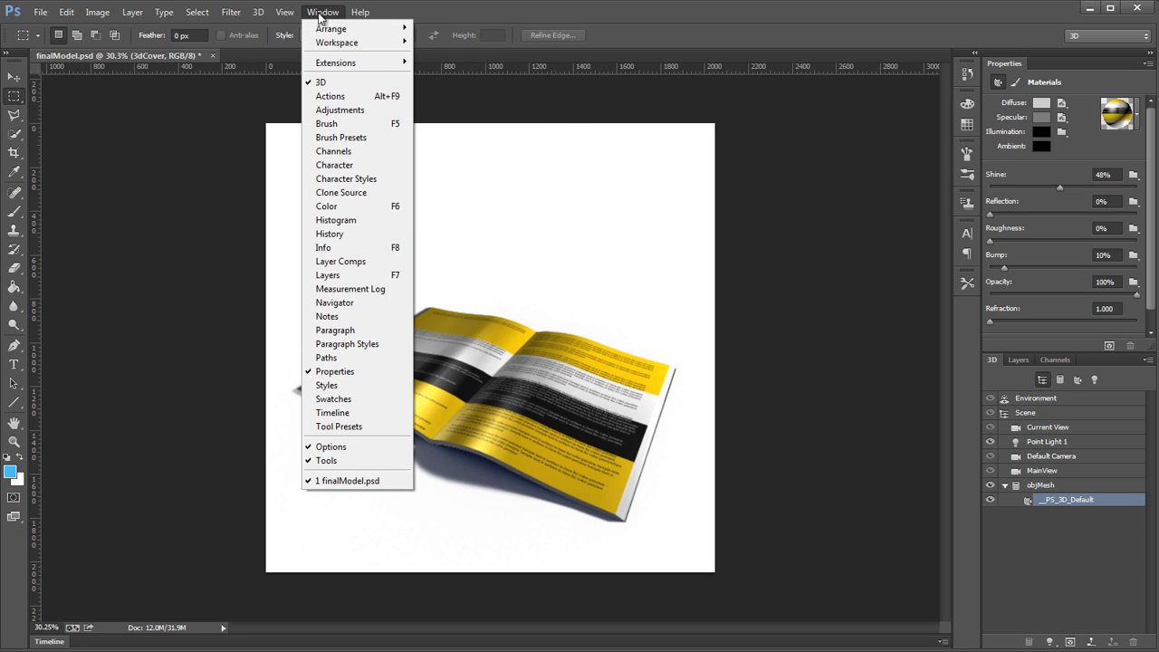
pyautogui.click(331, 98)
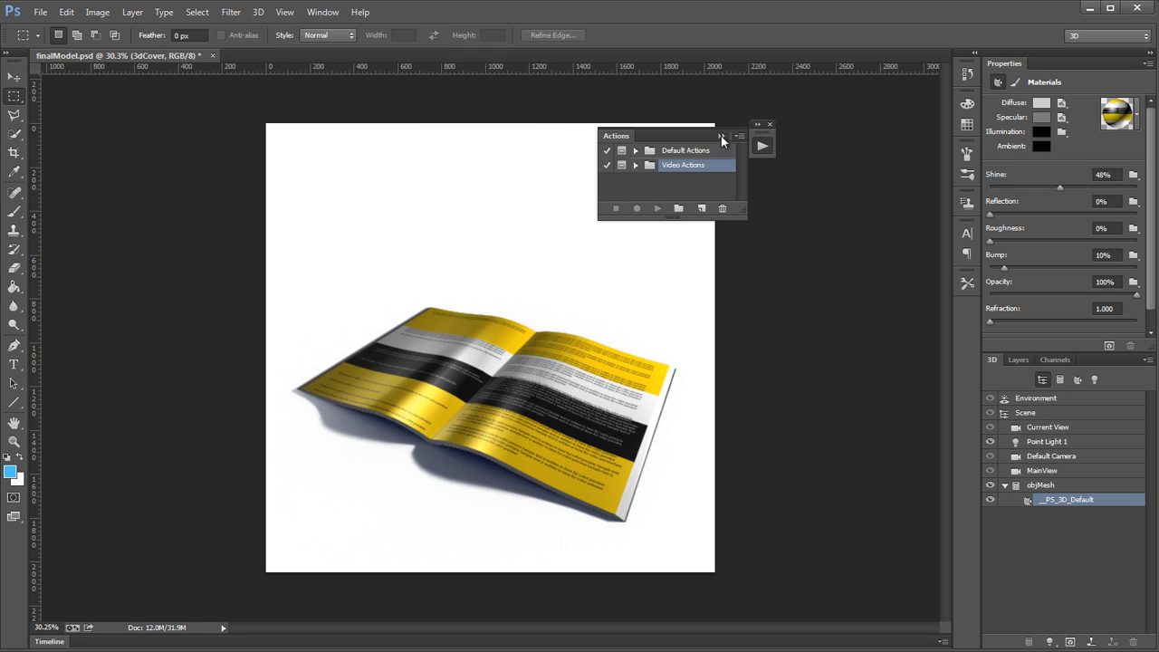
pyautogui.moveTo(696, 141); pyautogui.dragTo(982, 130)
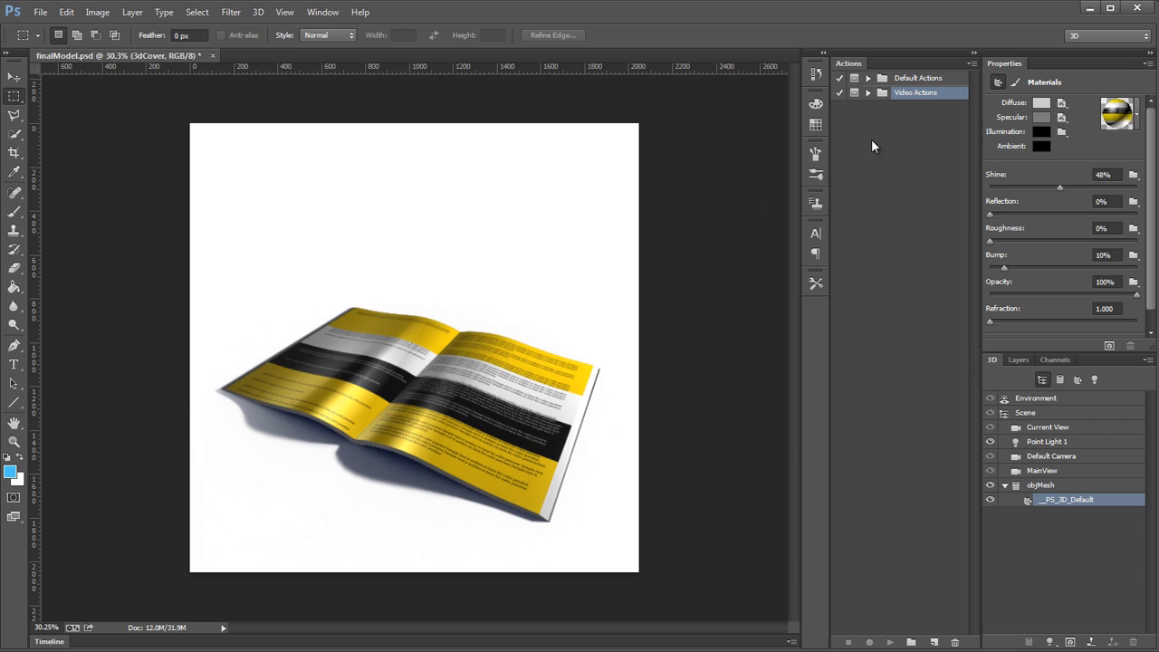
# Step: Expand the Default Actions set to examine its actions and collapse it again
pyautogui.click(911, 83)
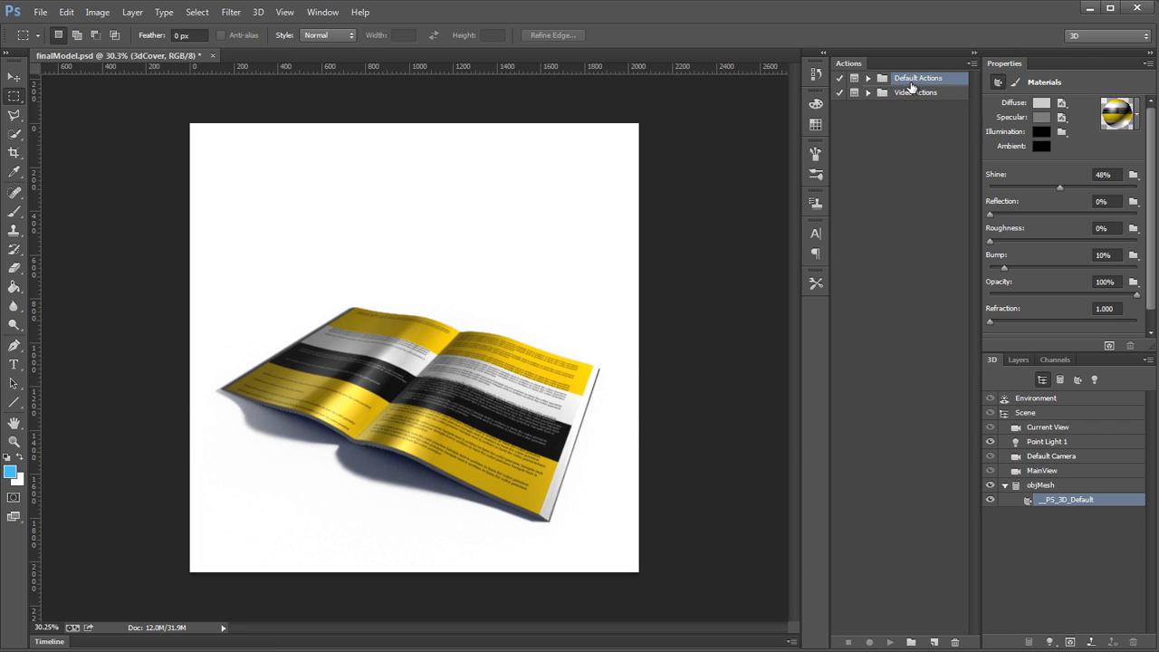
pyautogui.click(895, 92)
pyautogui.click(868, 79)
pyautogui.click(869, 78)
pyautogui.click(869, 79)
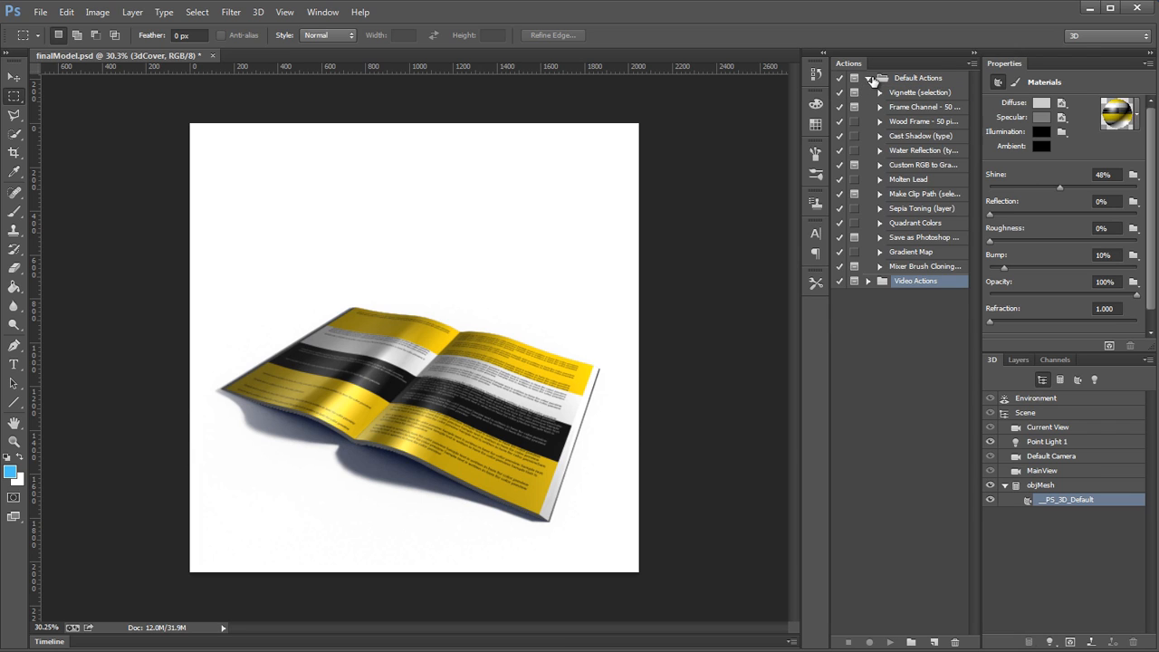
pyautogui.click(870, 79)
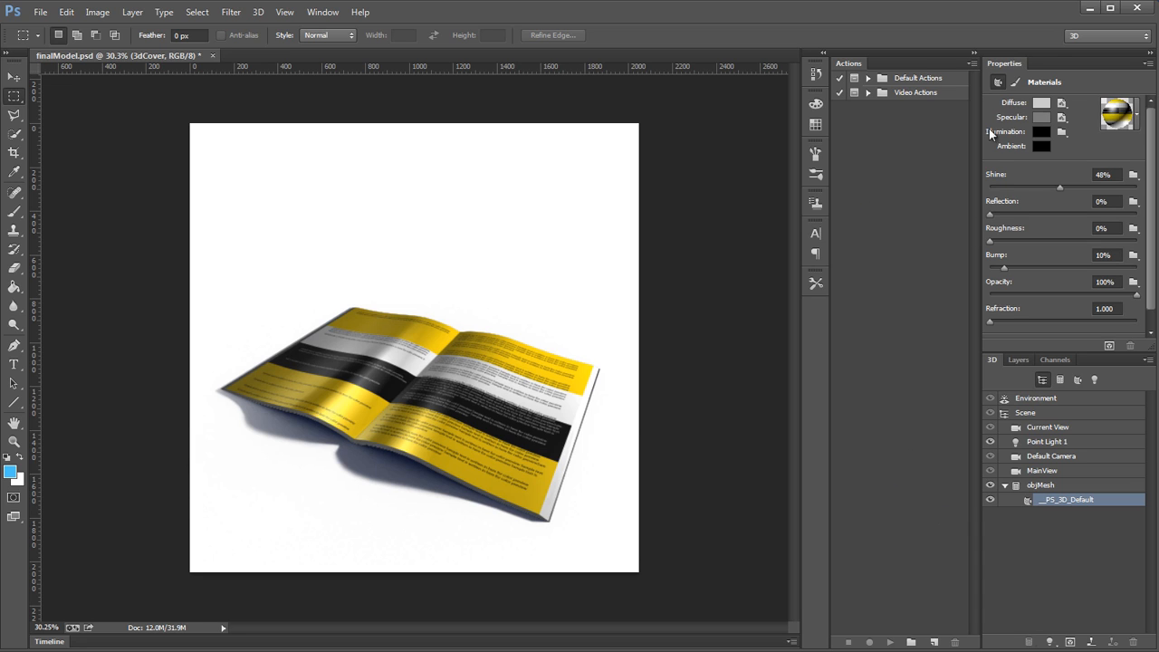
# Step: Turn on Button Mode for the actions to view them as coloured buttons, and turn it off again
pyautogui.click(972, 64)
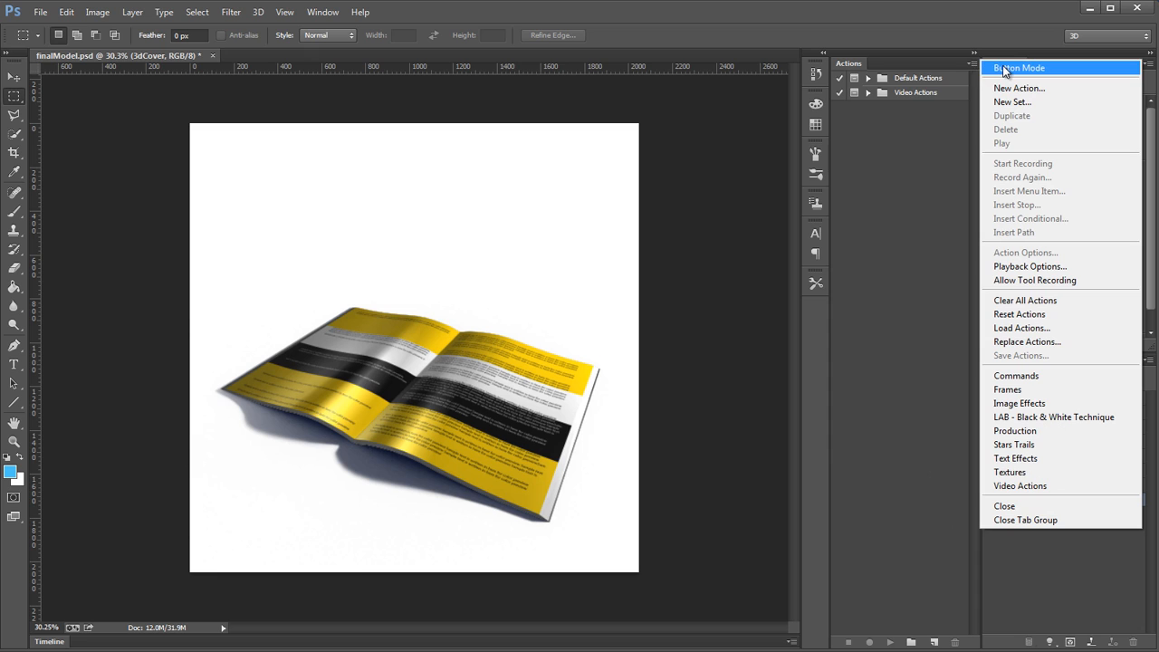
pyautogui.click(1004, 69)
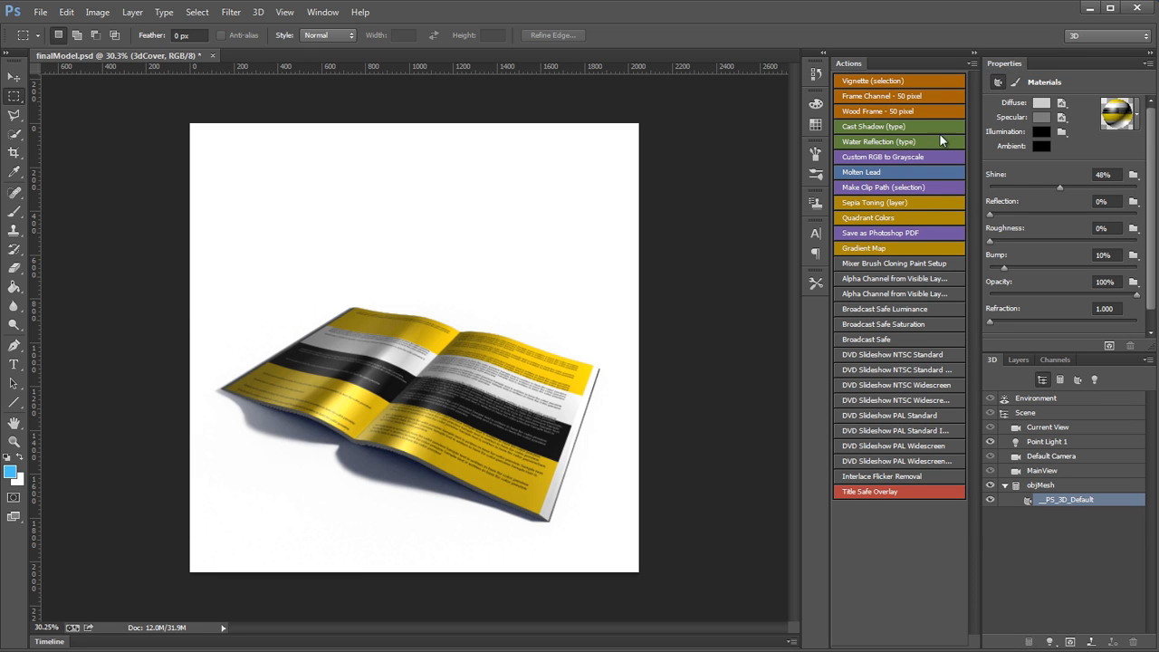
pyautogui.click(972, 63)
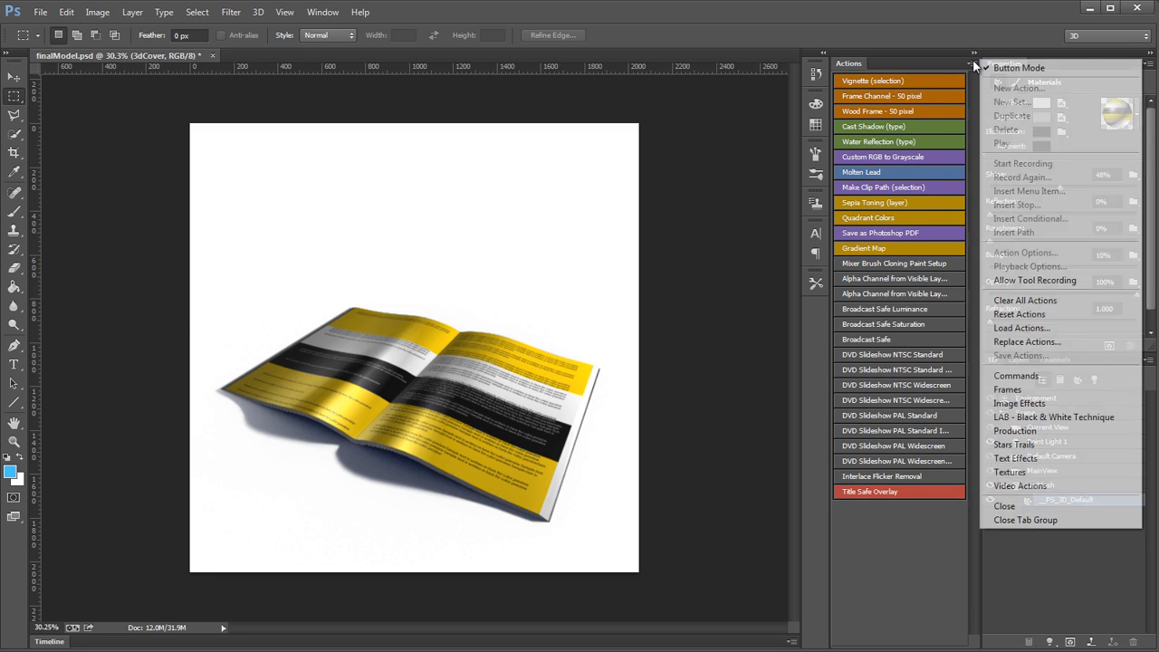
pyautogui.click(991, 69)
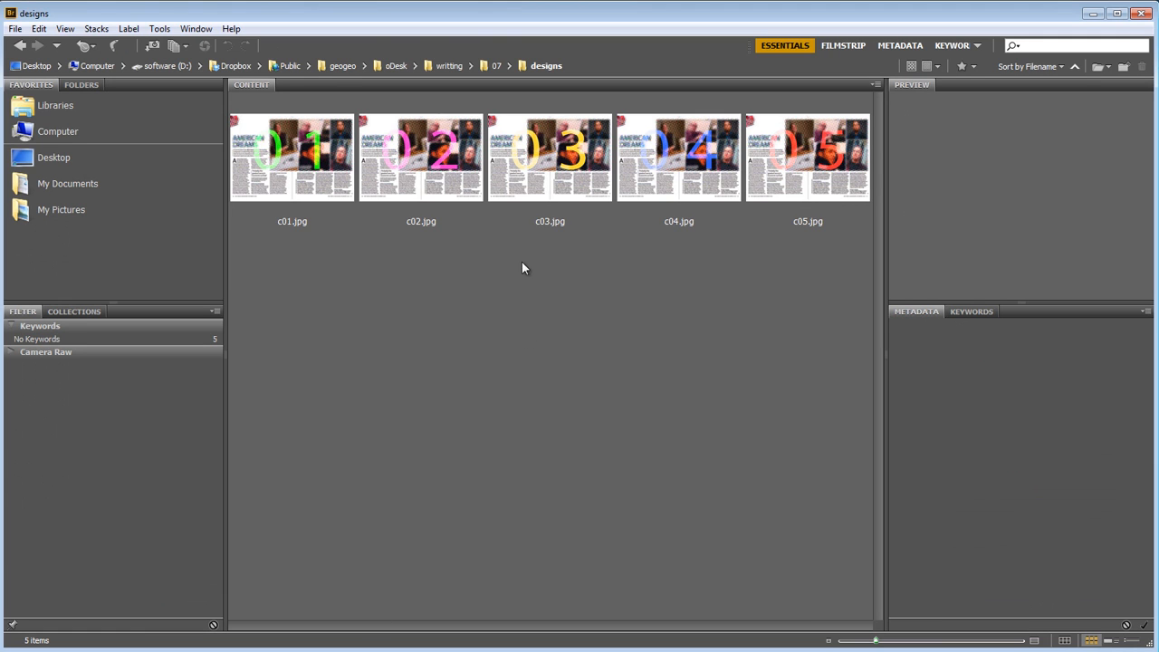
# Step: Switch to Bridge, select c01.jpg to c05.jpg and start a Photoshop Batch on them
pyautogui.click(344, 190)
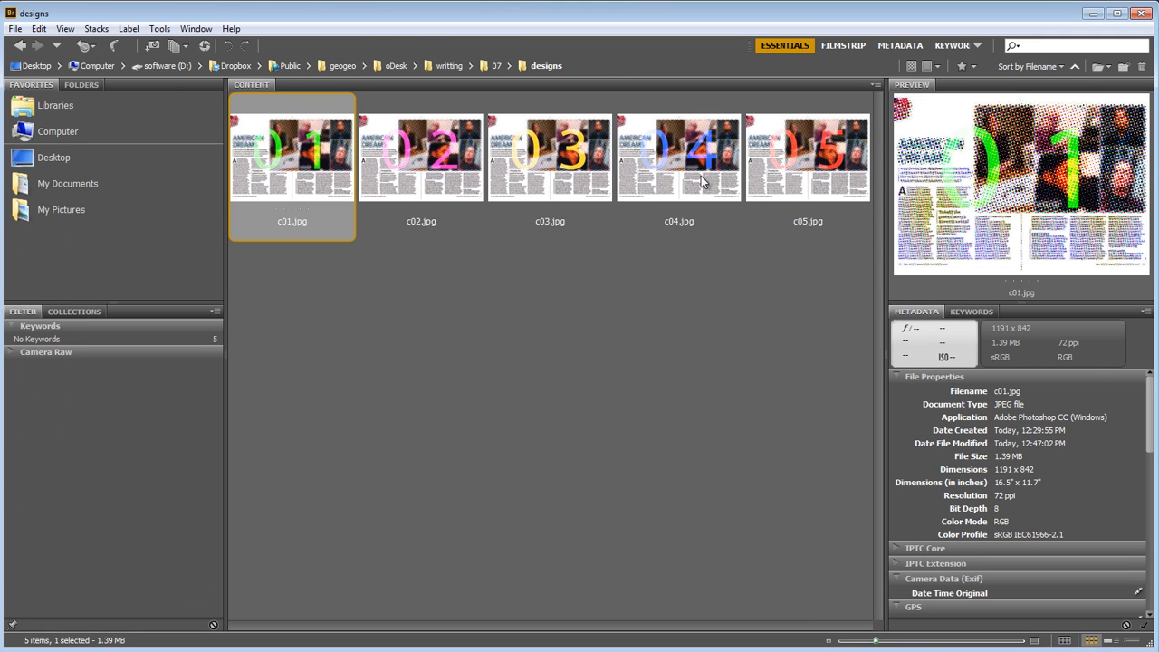
pyautogui.keyDown('shift'); pyautogui.click(802, 172); pyautogui.keyUp('shift')
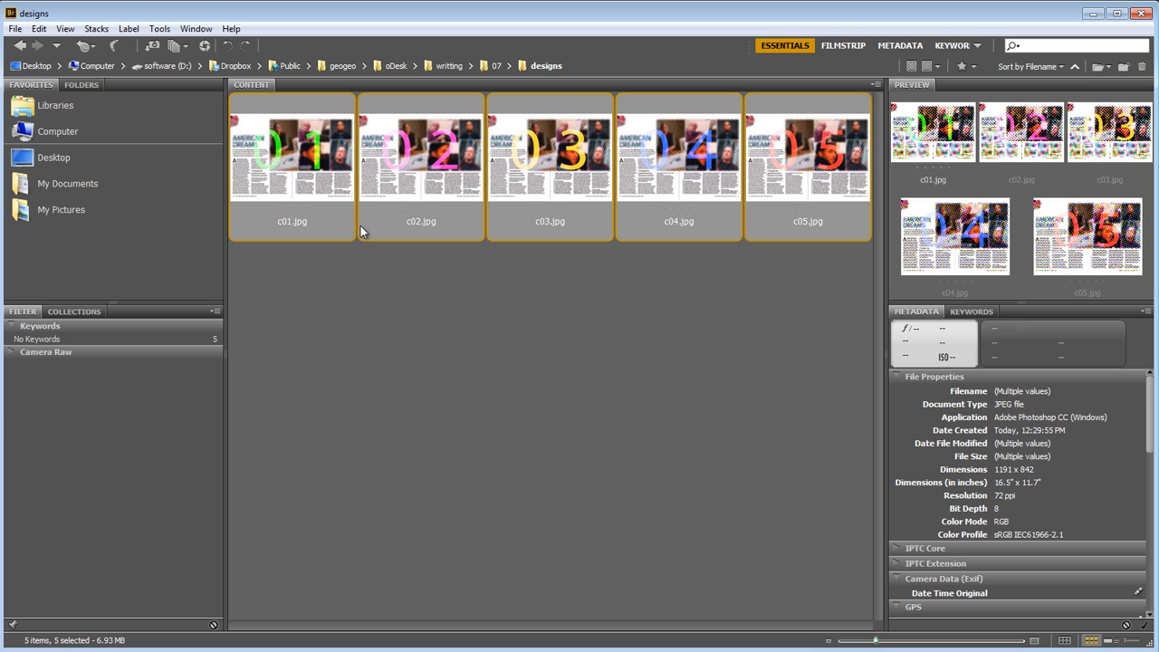
pyautogui.click(163, 29)
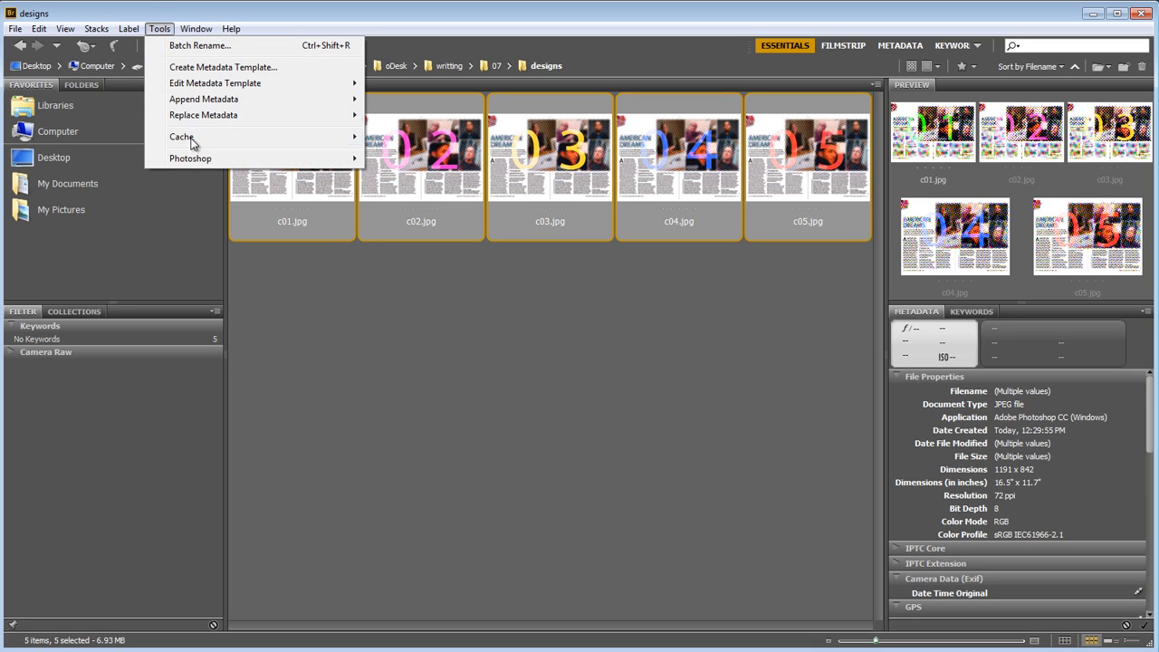
pyautogui.moveTo(193, 158)
pyautogui.click(443, 162)
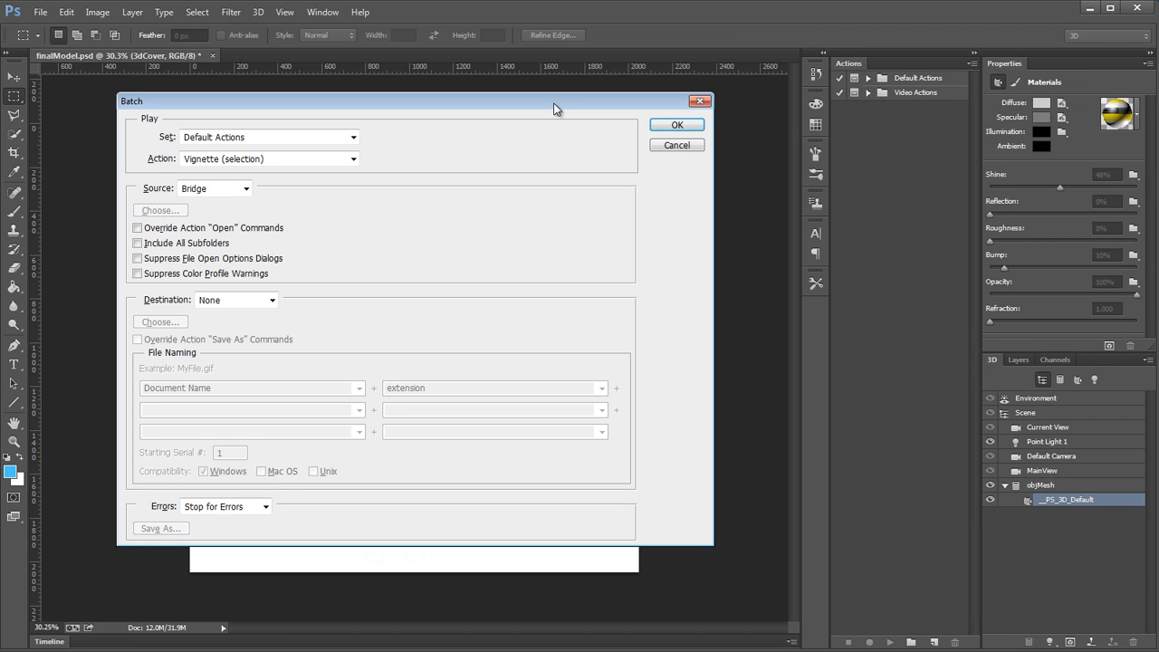
pyautogui.moveTo(554, 102); pyautogui.dragTo(565, 133)
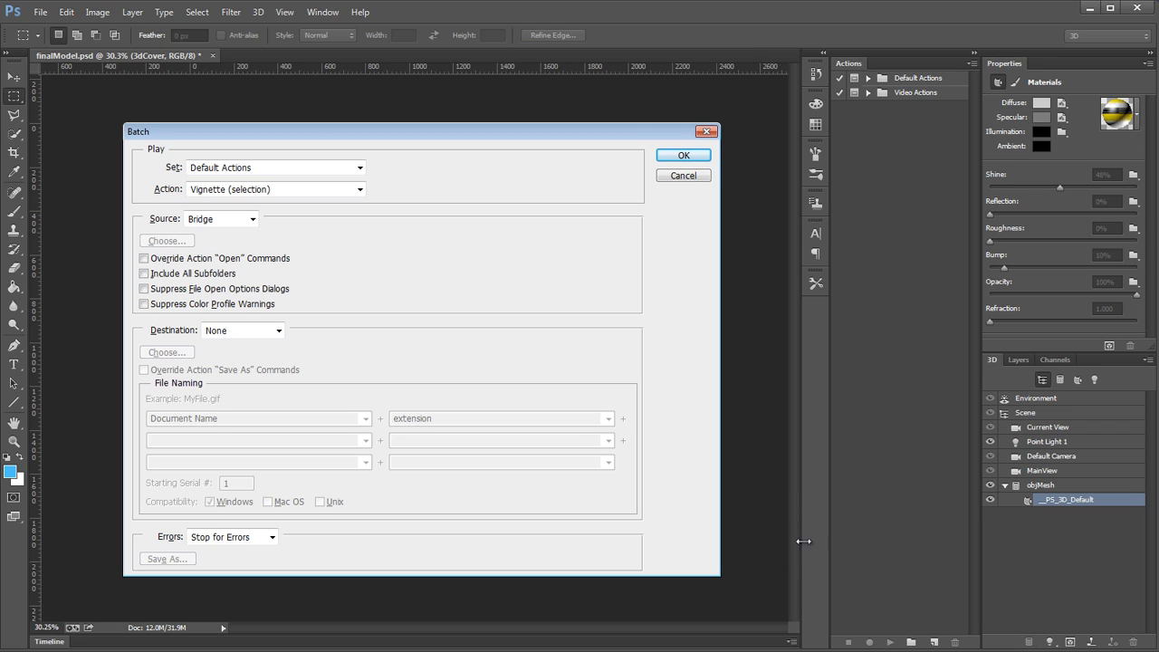
# Step: Check the action sets and actions offered for the batch, keeping Default Actions and Vignette (selection)
pyautogui.click(247, 167)
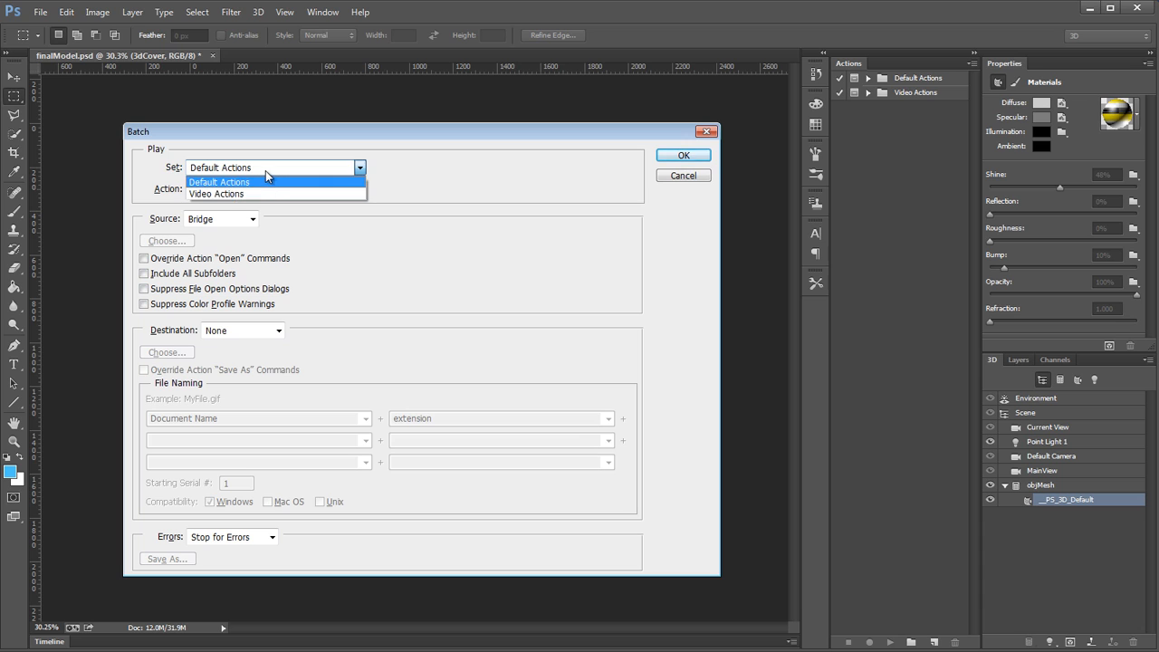
pyautogui.click(266, 181)
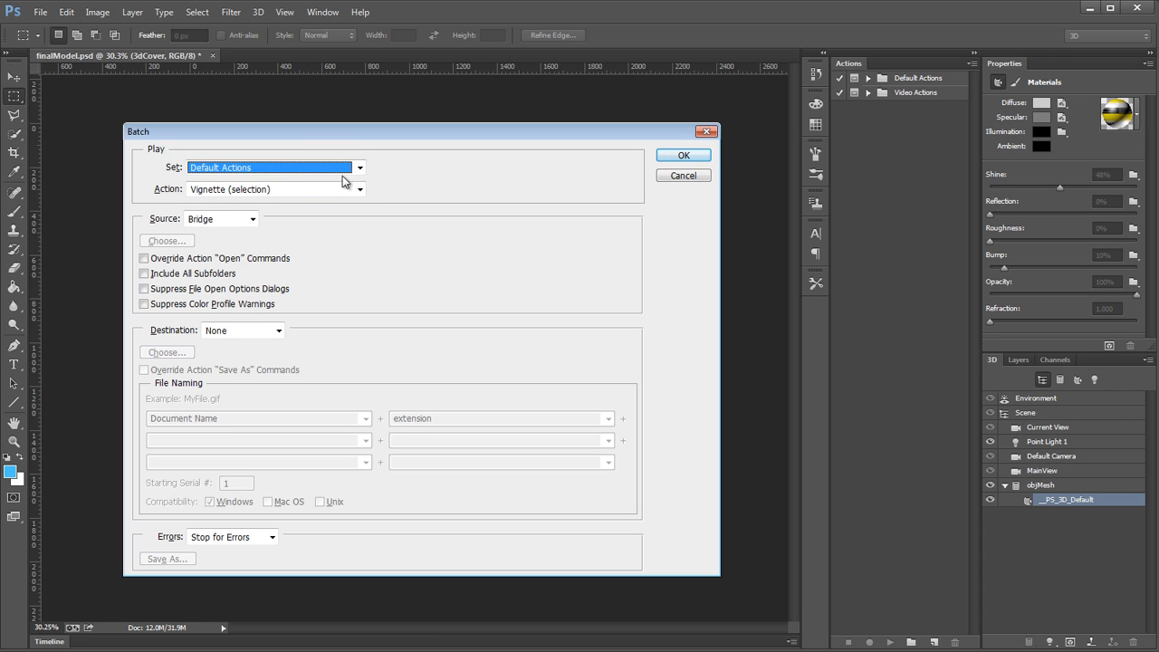
pyautogui.click(281, 189)
pyautogui.click(287, 189)
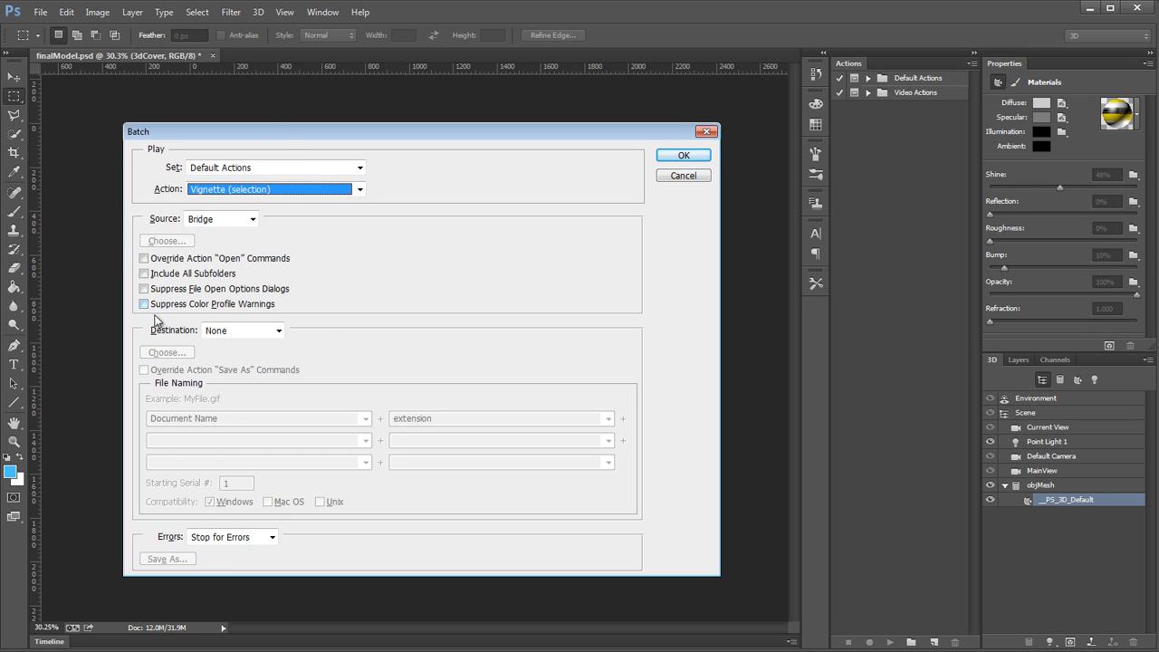
# Step: Try Save and Close as the batch destination, set it back to None and cancel the batch
pyautogui.click(233, 331)
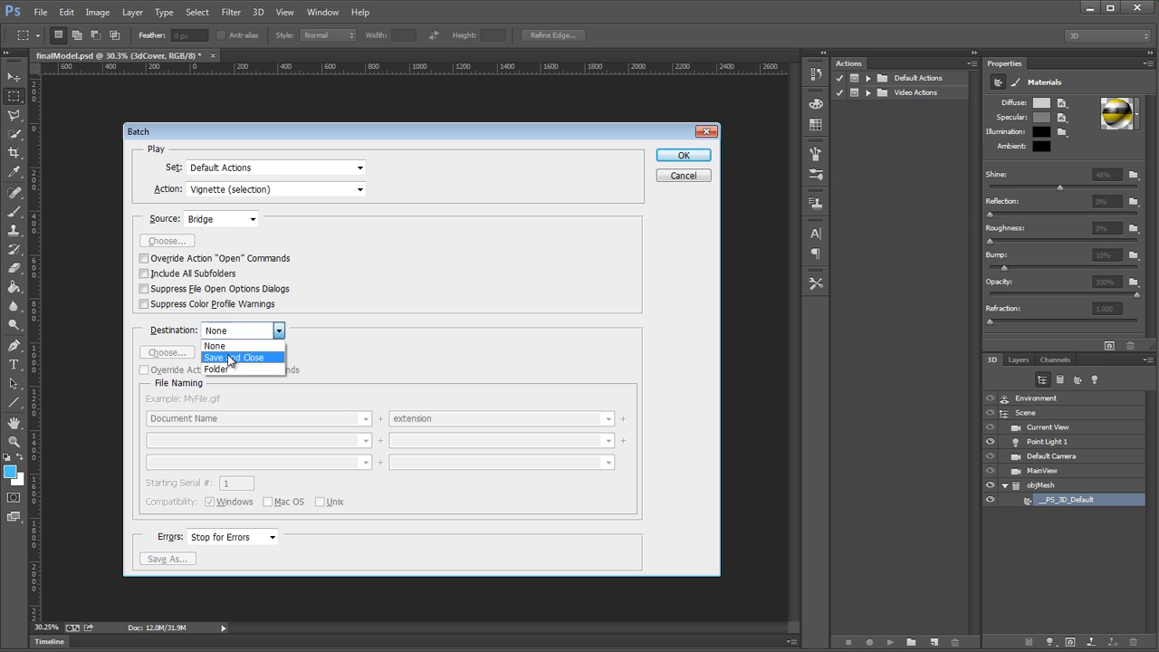
pyautogui.click(233, 352)
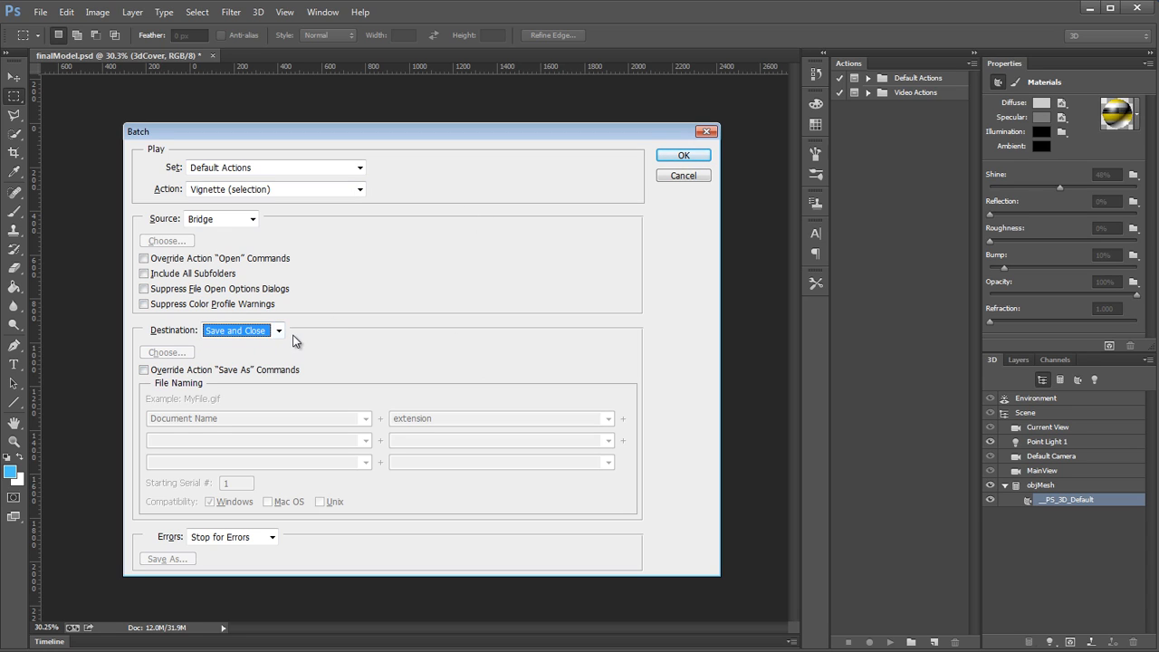
pyautogui.click(279, 331)
pyautogui.click(271, 344)
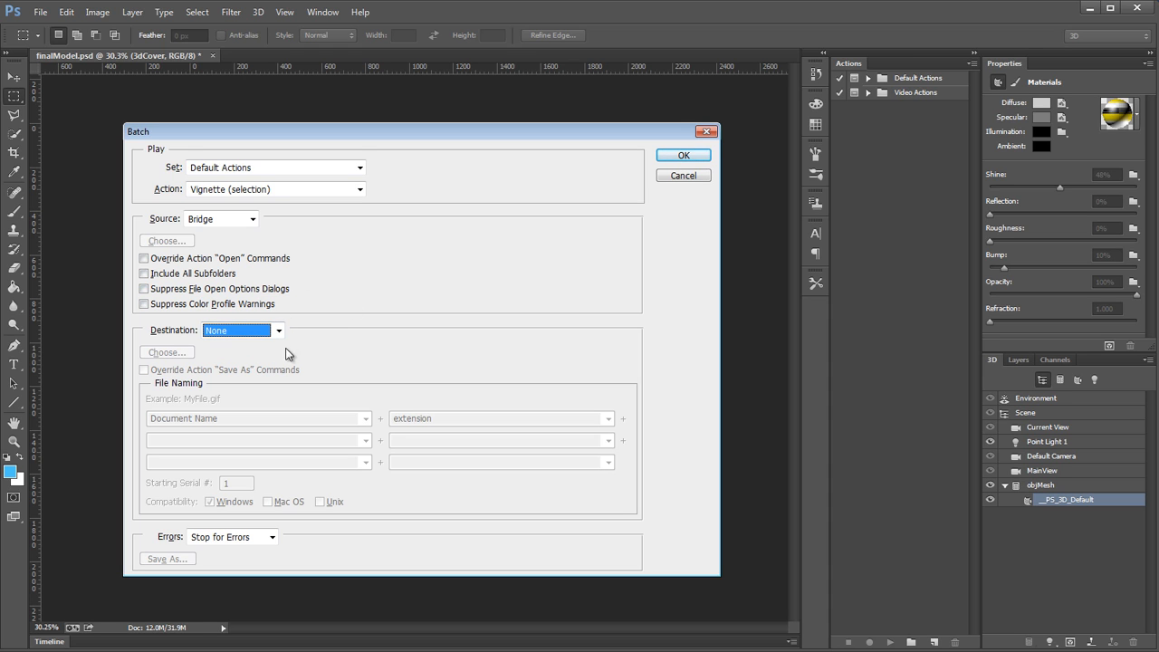
pyautogui.moveTo(413, 133); pyautogui.dragTo(415, 140)
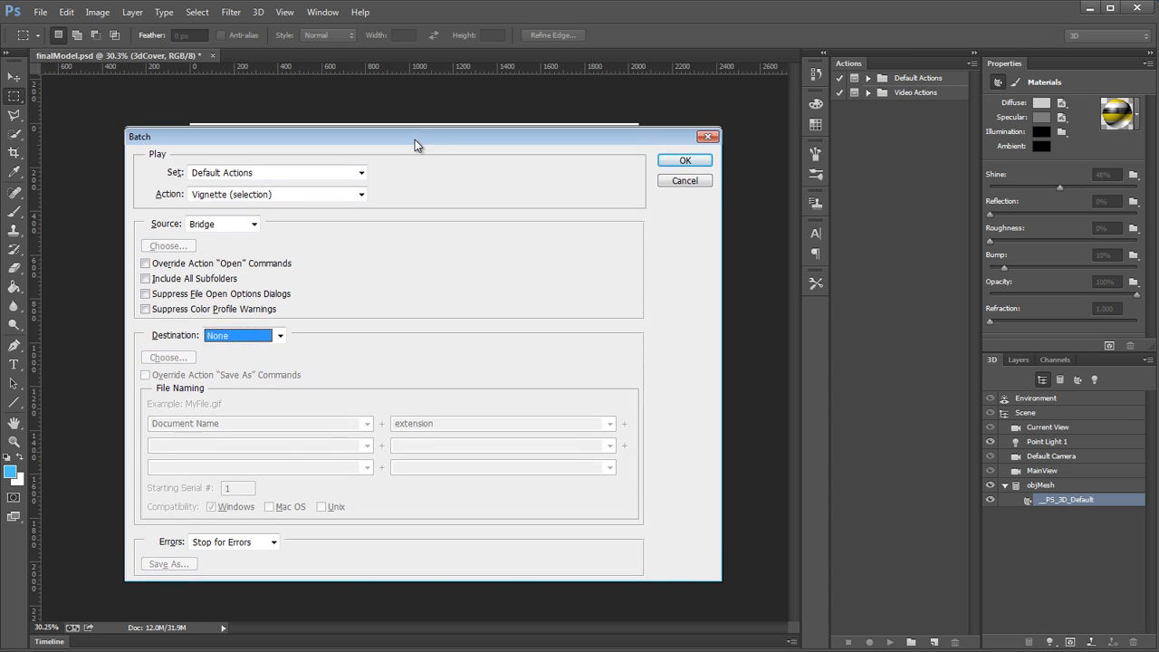
pyautogui.click(683, 183)
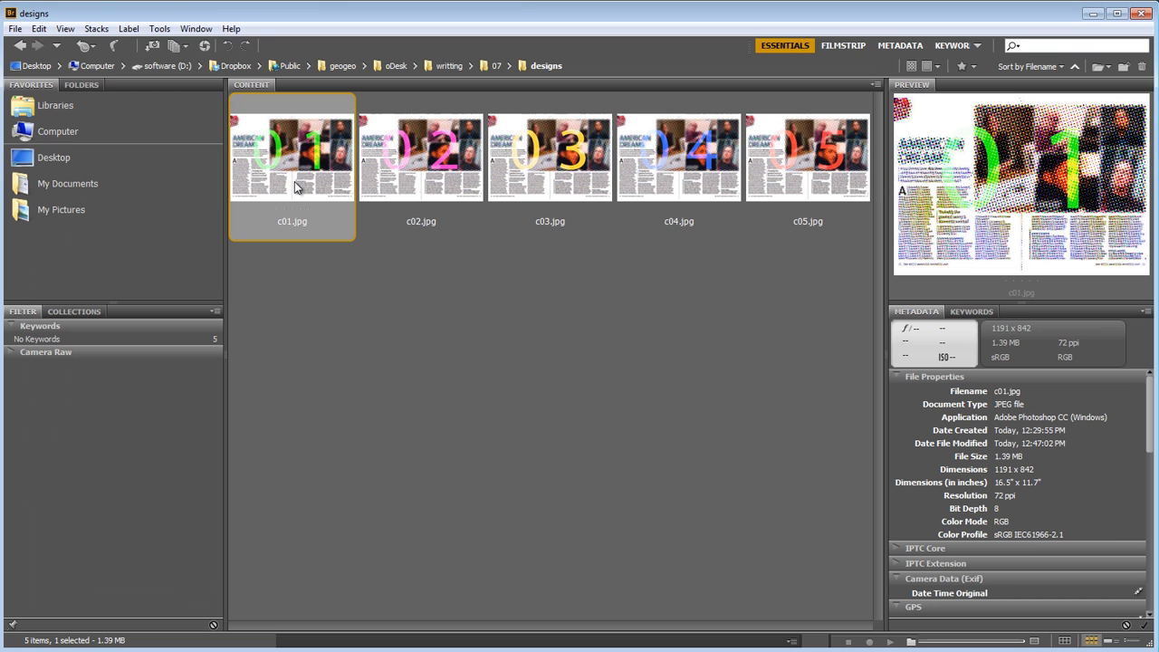
# Step: Switch to Bridge and preview the spread designs c02.jpg to c05.jpg one by one, ending on c01.jpg
pyautogui.click(419, 177)
pyautogui.click(573, 174)
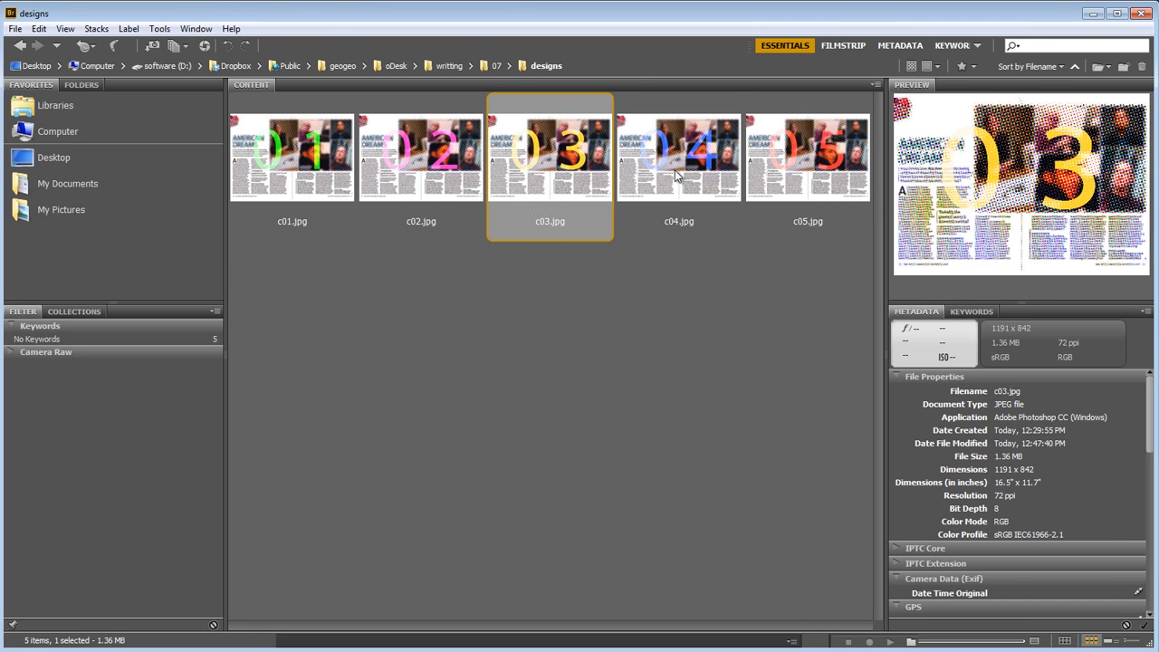
pyautogui.click(679, 177)
pyautogui.click(768, 175)
pyautogui.click(281, 159)
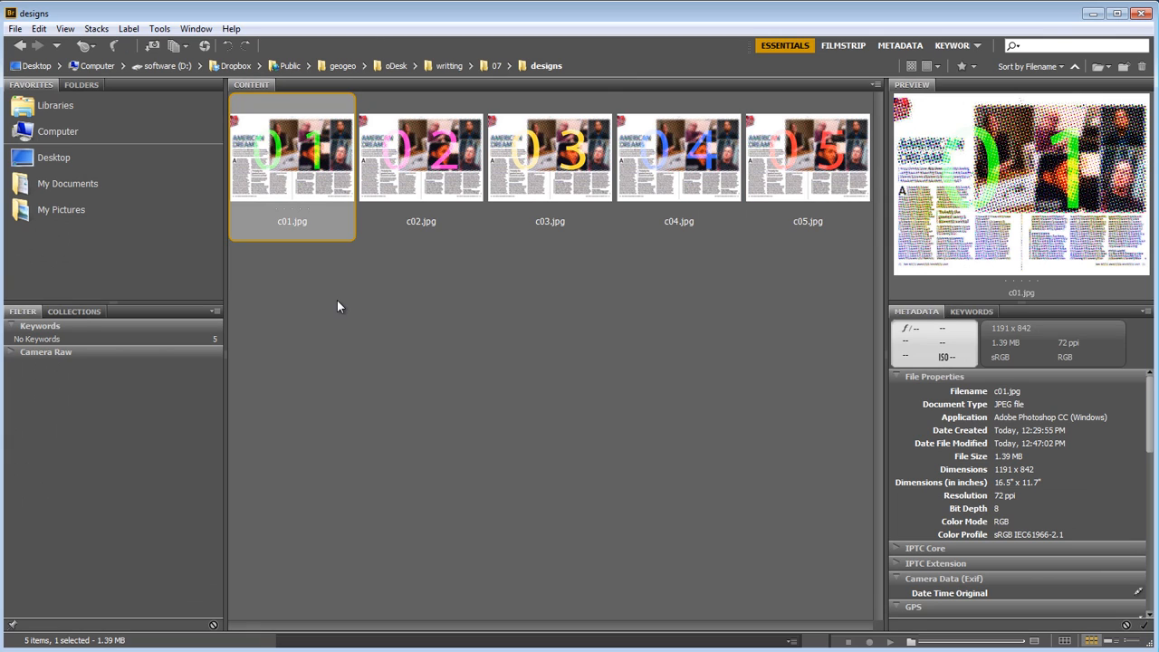
# Step: Open c01.jpg in Photoshop and compare the flat spread with the finalModel.psd booklet mockup
pyautogui.doubleClick(295, 166)
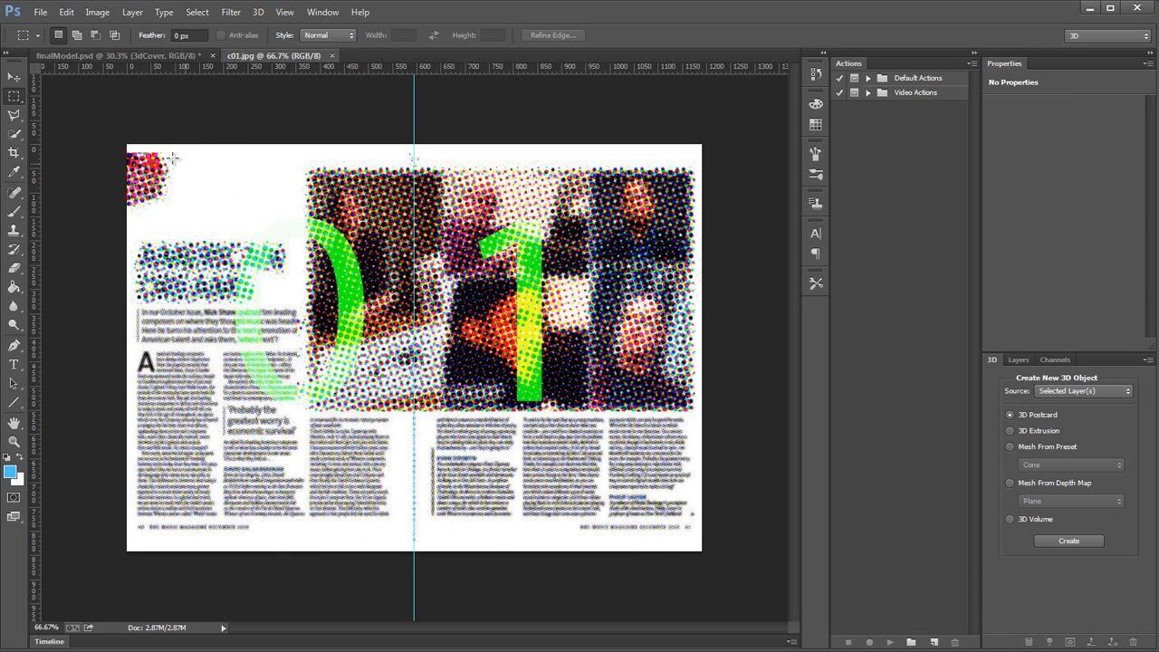
pyautogui.moveTo(112, 121); pyautogui.dragTo(750, 552)
pyautogui.click(182, 57)
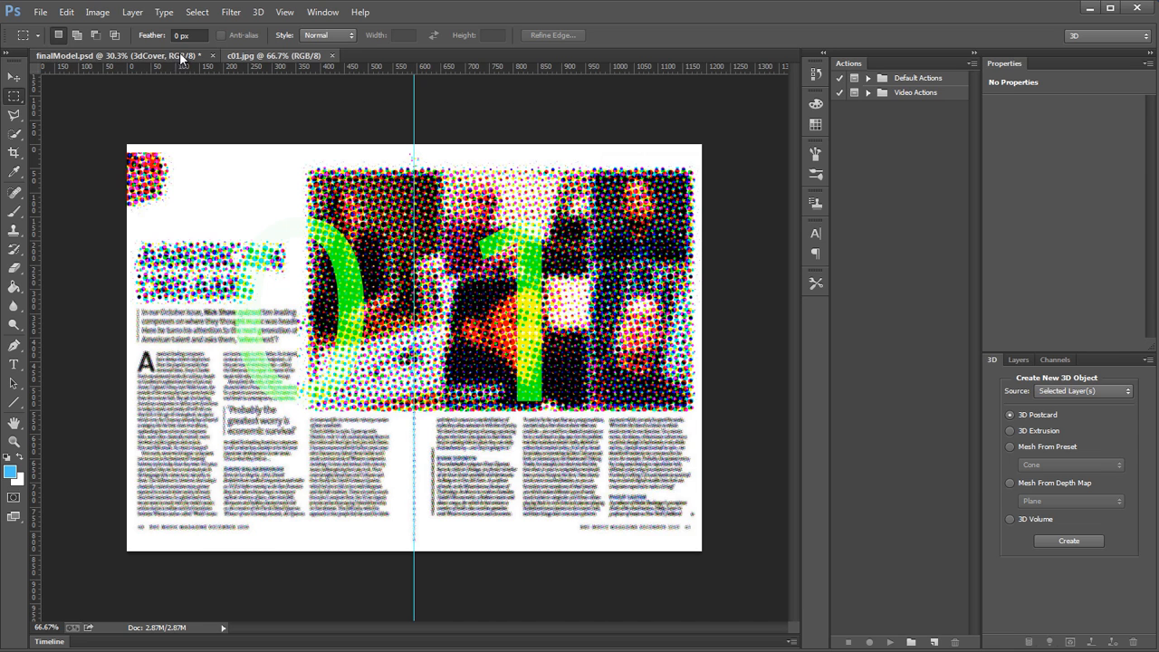
pyautogui.click(271, 57)
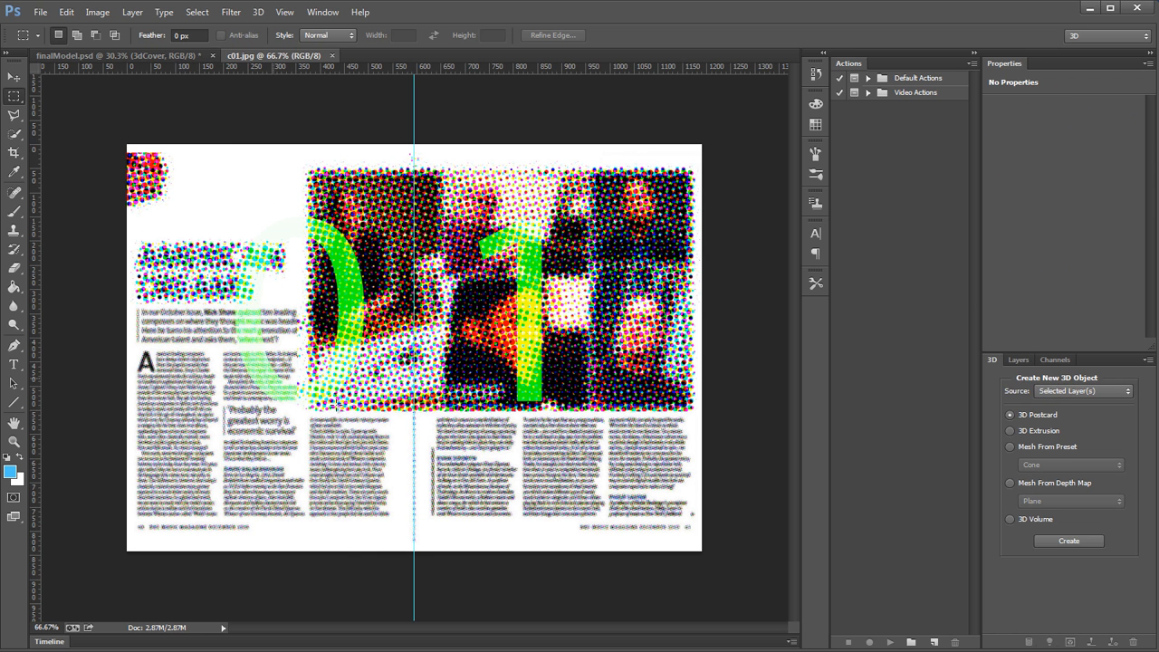
pyautogui.click(158, 55)
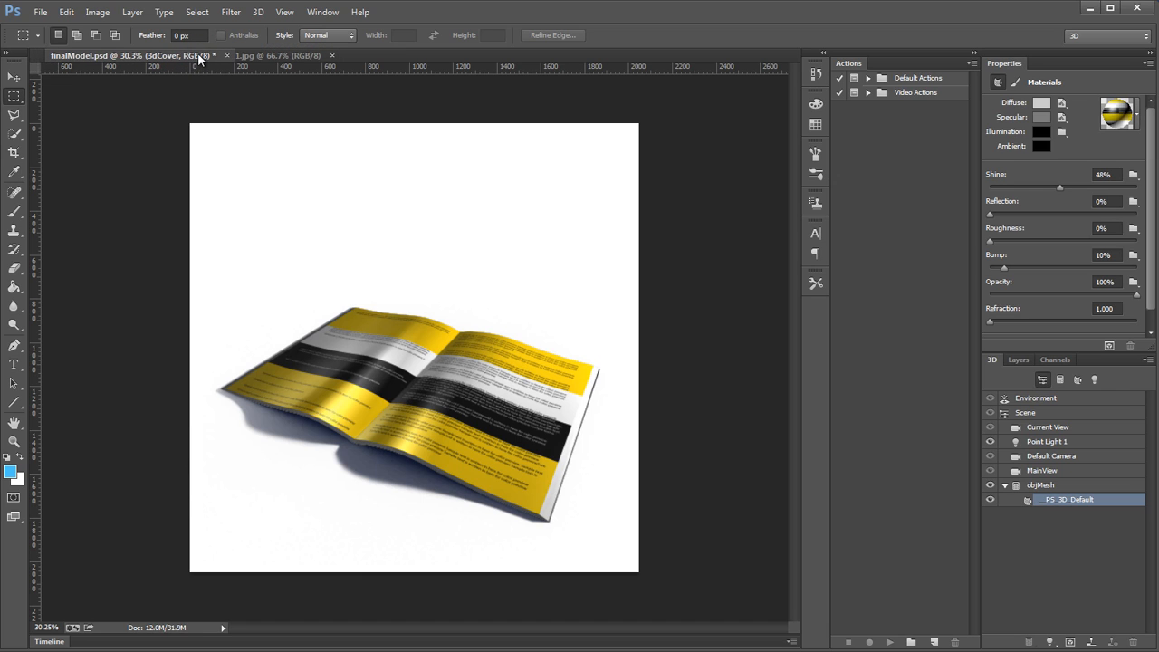
pyautogui.click(258, 55)
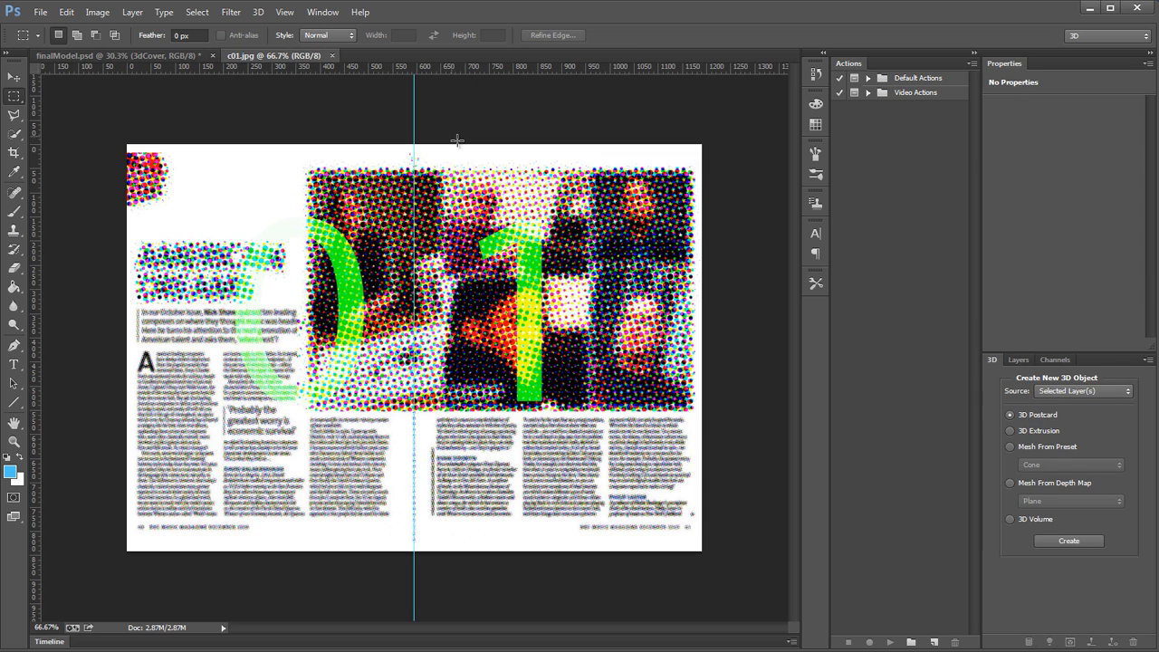
# Step: Save finalModel.psd and return to the c01.jpg document
pyautogui.click(107, 54)
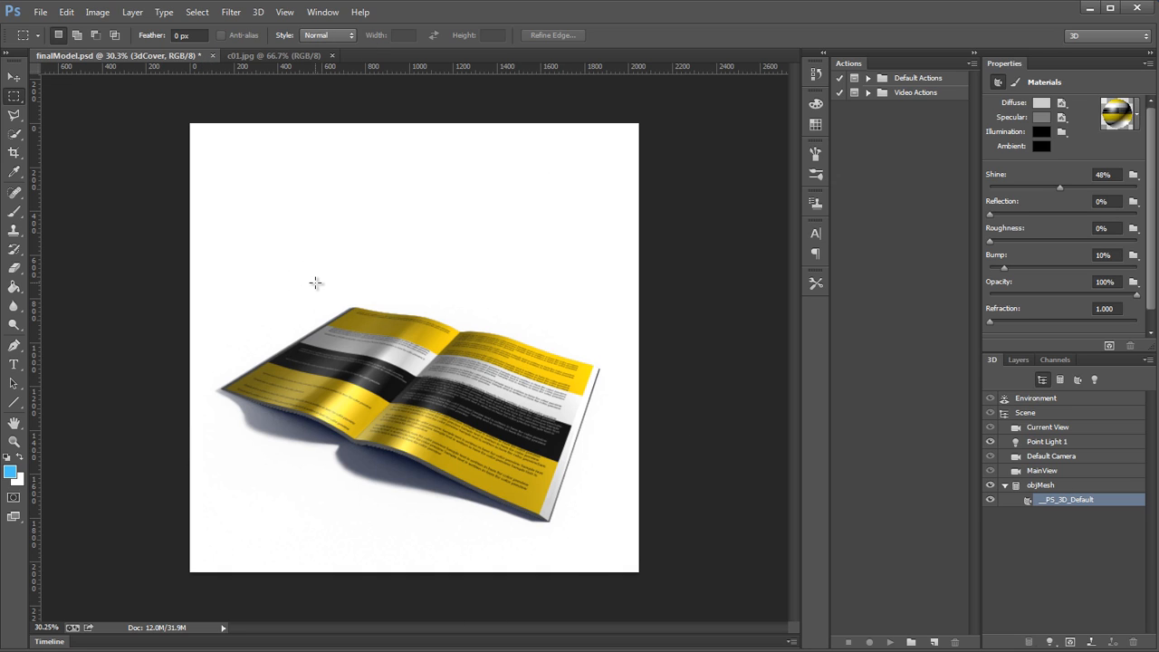
pyautogui.hotkey('ctrl', 's')
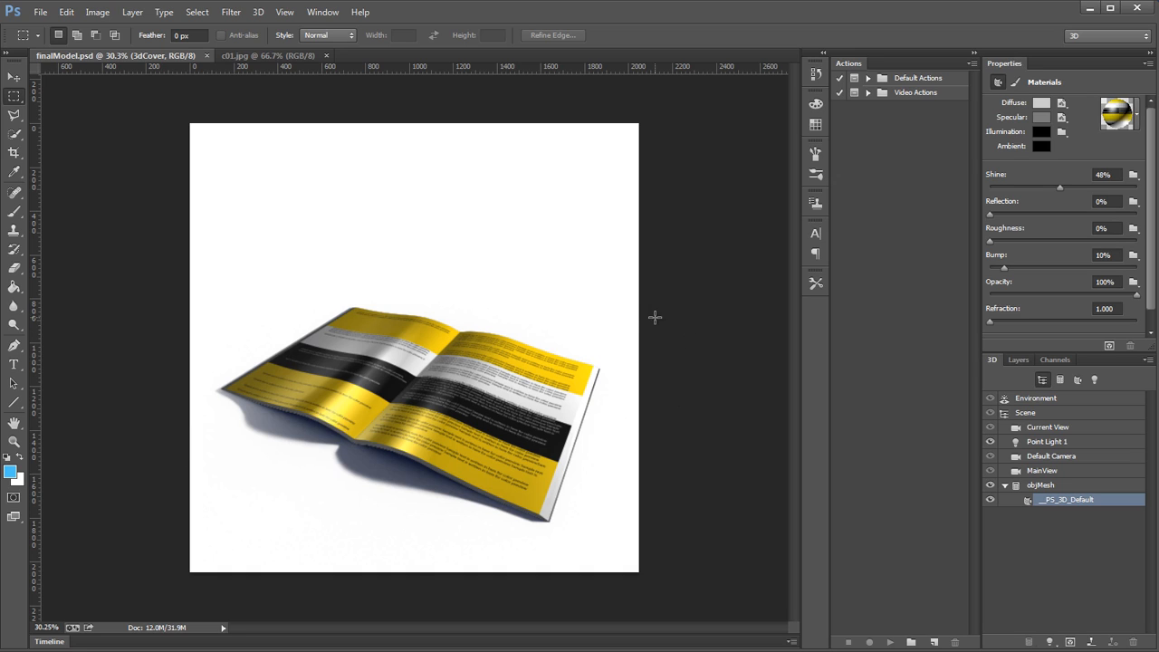
pyautogui.click(269, 56)
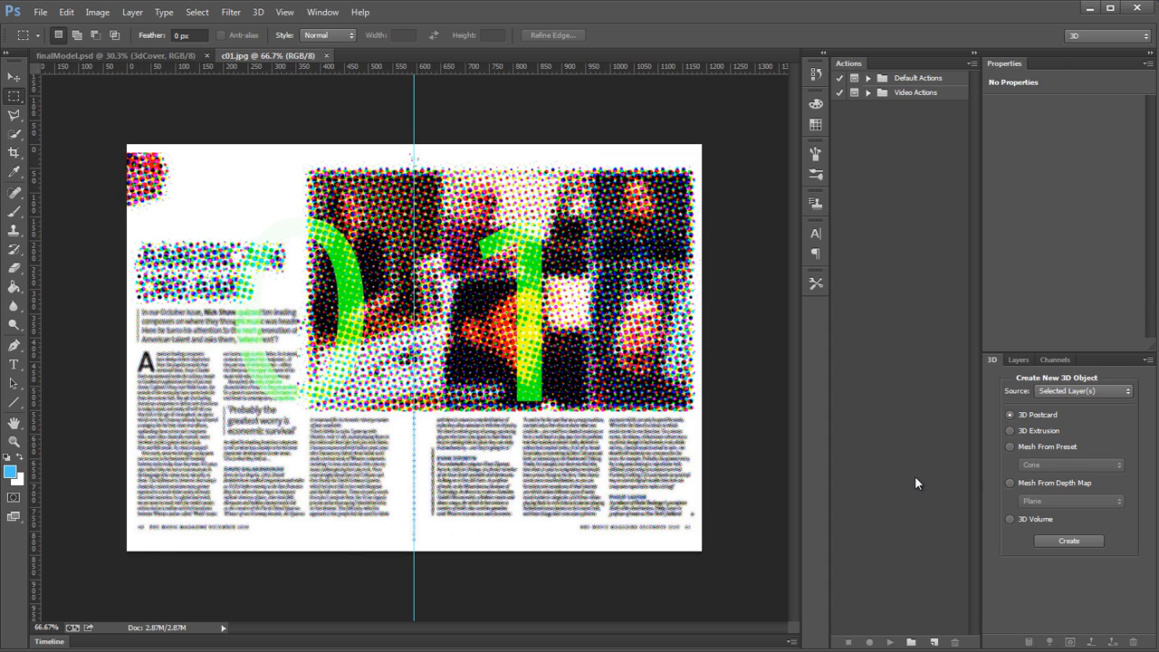
# Step: Create a new action set named batchSet
pyautogui.click(913, 642)
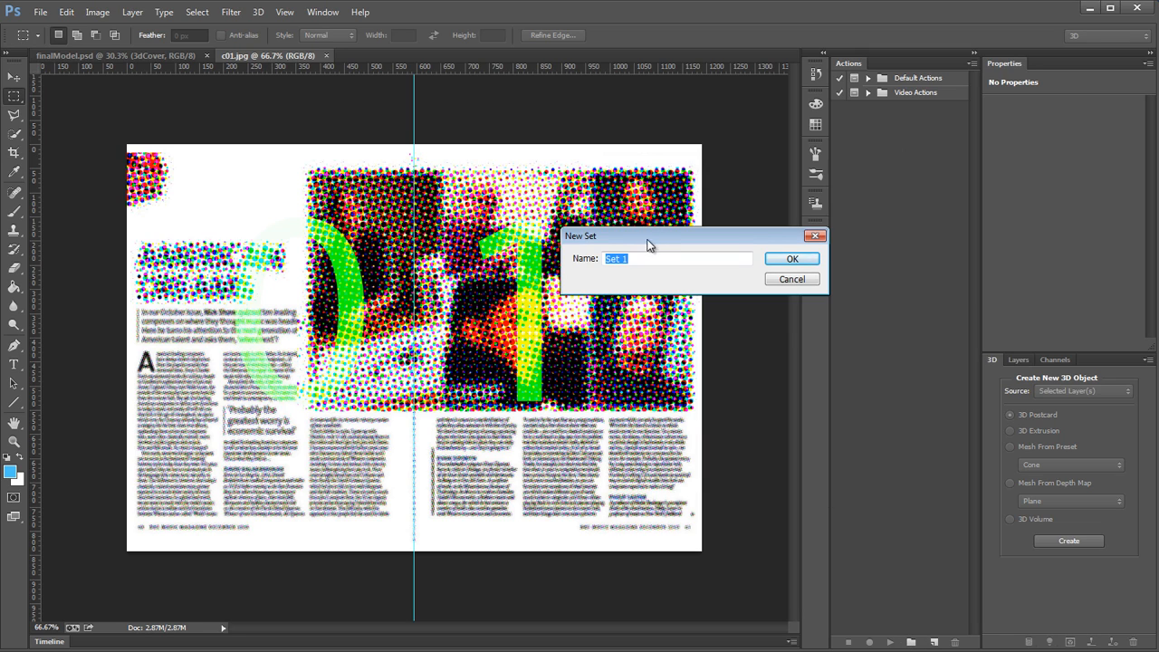
pyautogui.moveTo(649, 238); pyautogui.dragTo(632, 244)
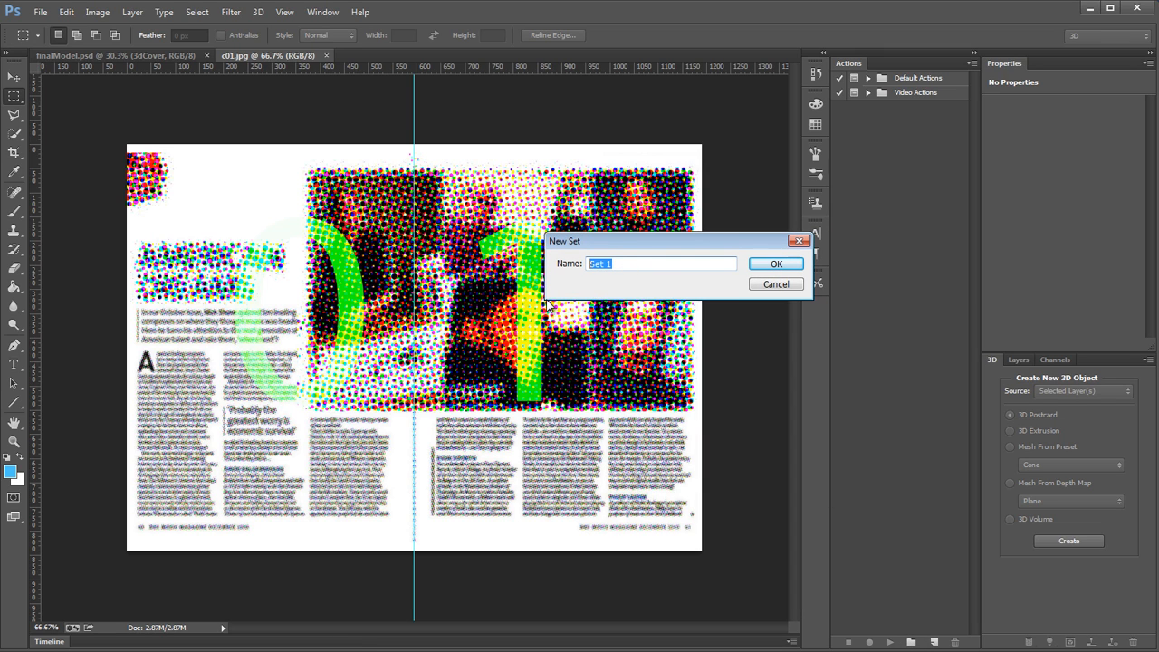
pyautogui.write('batchSet')
pyautogui.press('Return')
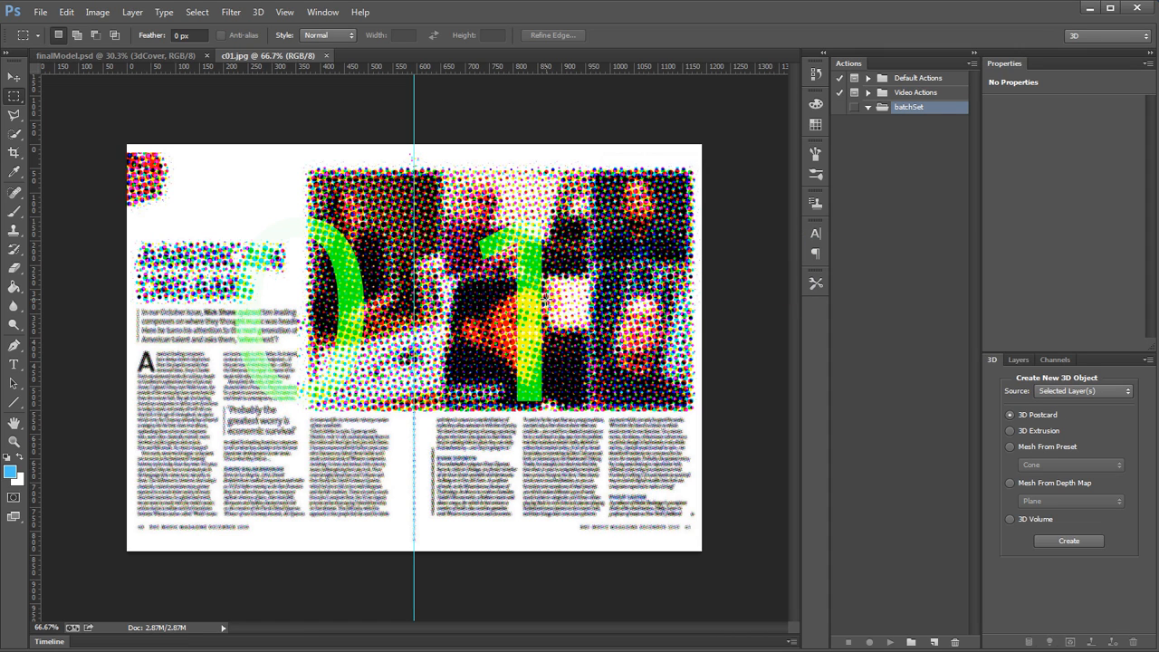
# Step: Create an action named MapTwoPages in batchSet, with no function key or color, and start recording it
pyautogui.click(934, 642)
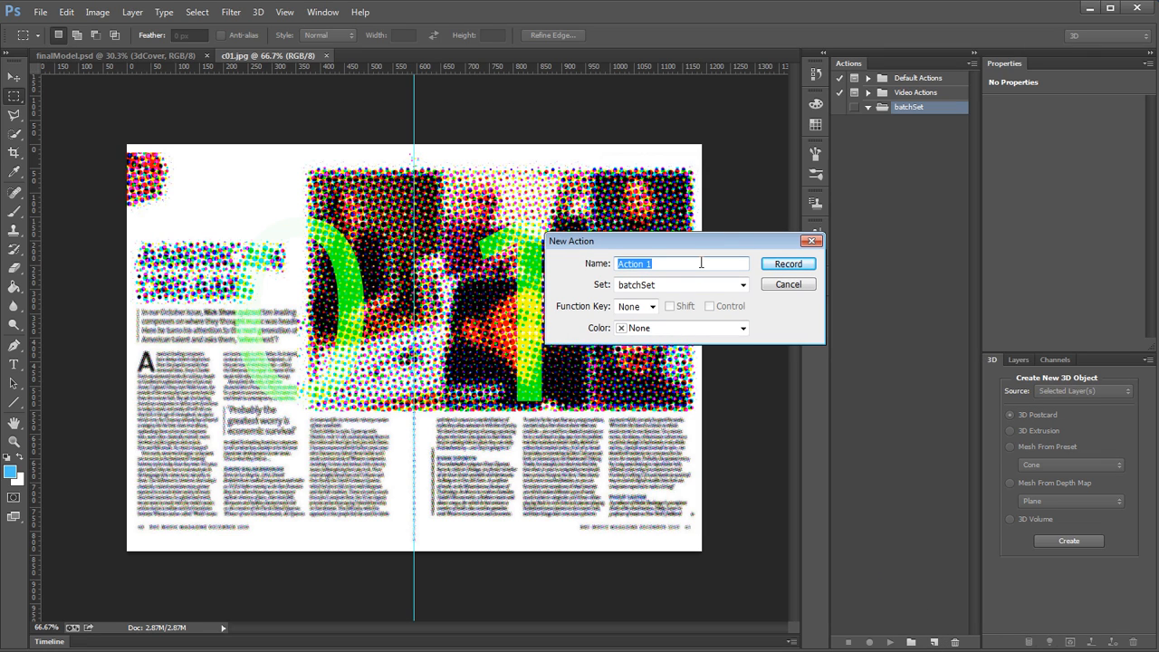
pyautogui.write('MapTwoPages')
pyautogui.moveTo(704, 248); pyautogui.dragTo(687, 266)
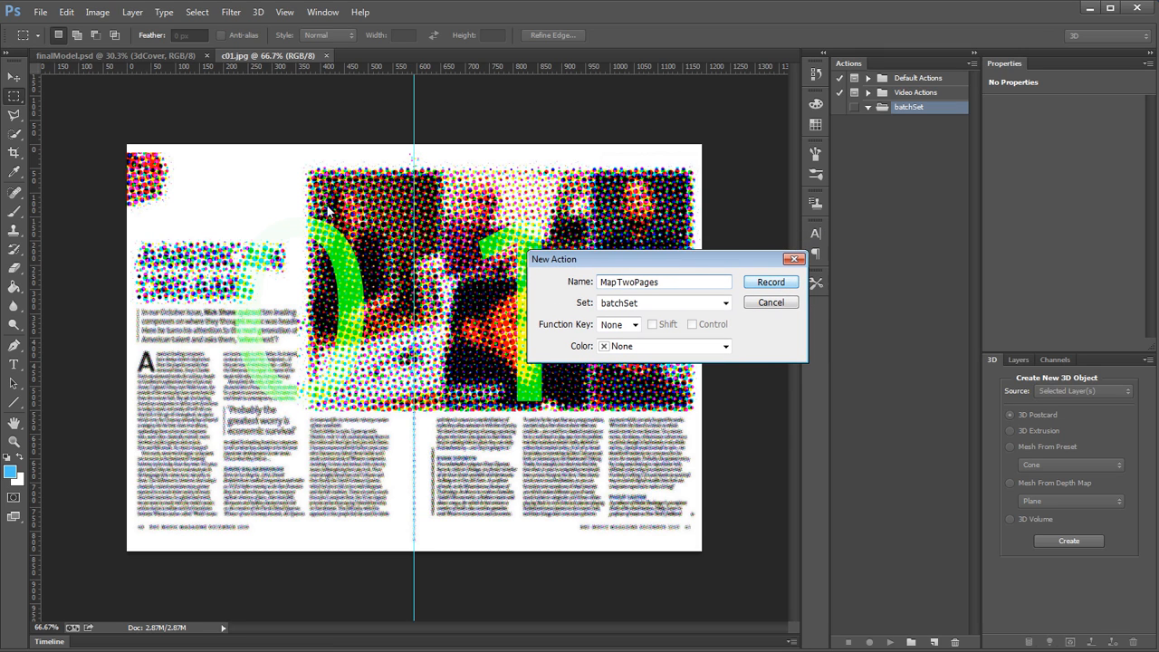
pyautogui.click(785, 282)
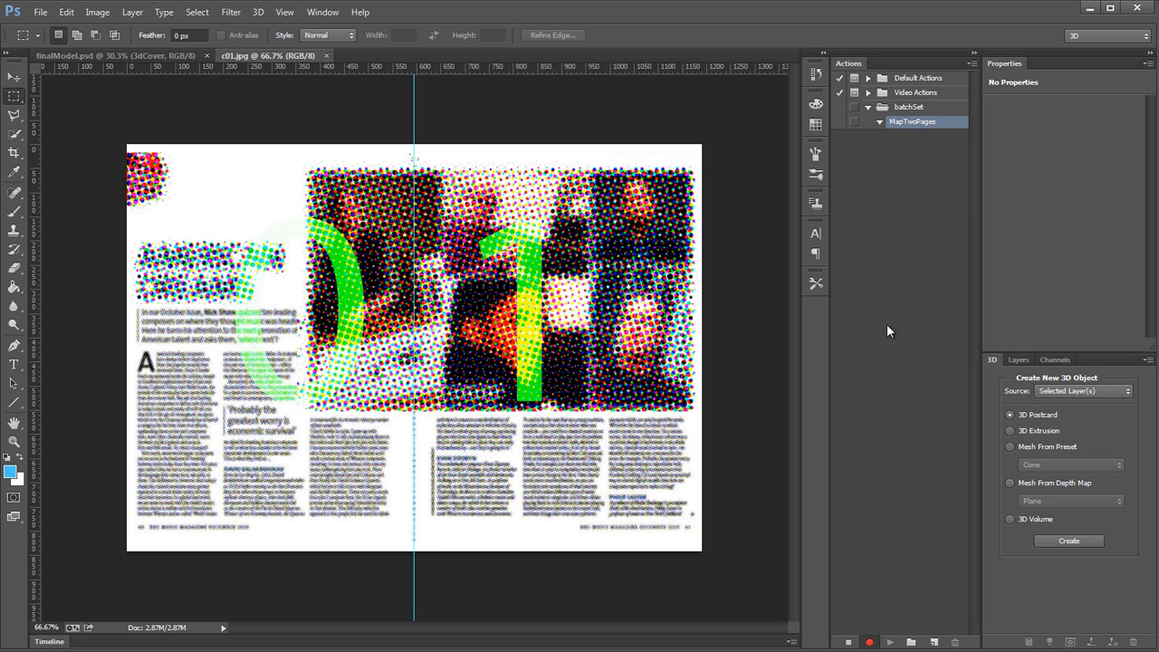
pyautogui.click(868, 642)
# Step: Select the entire c01.jpg spread with the Rectangular Marquee and copy it while the action records
pyautogui.click(1015, 359)
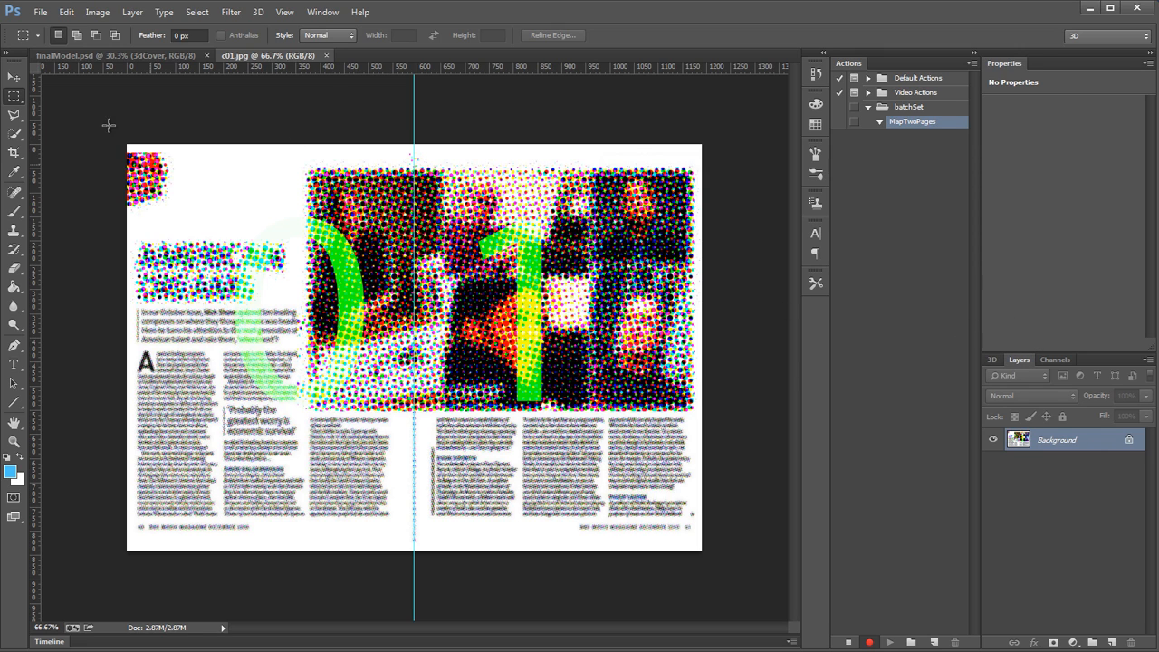
pyautogui.moveTo(127, 145); pyautogui.dragTo(754, 571)
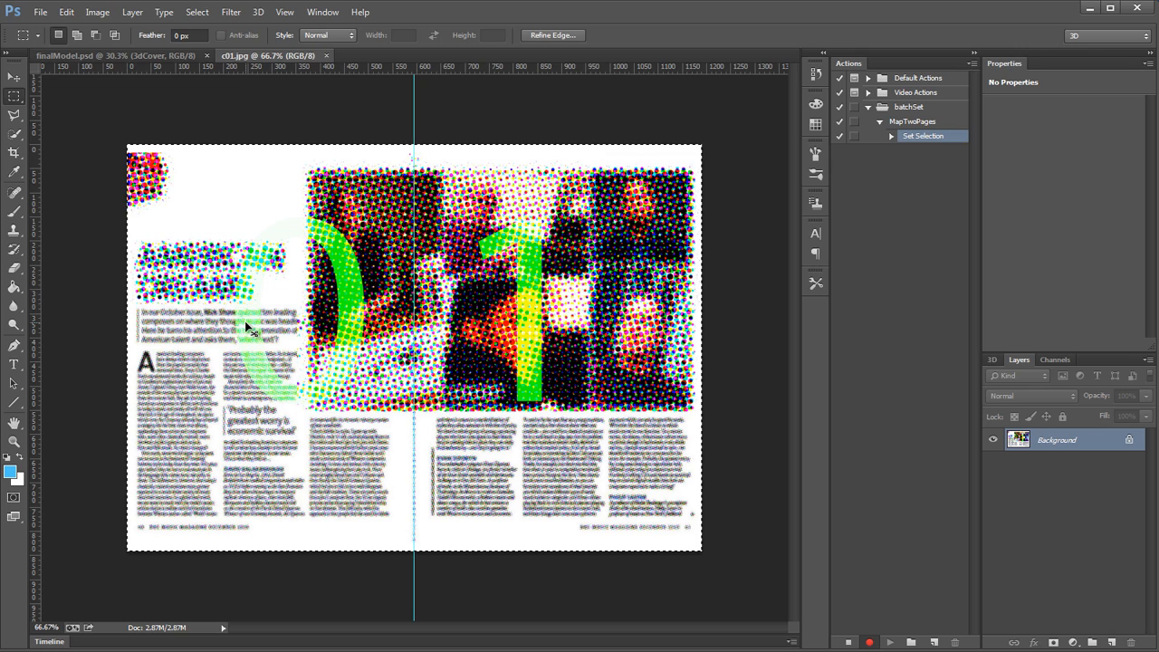
pyautogui.hotkey('ctrl', 'c')
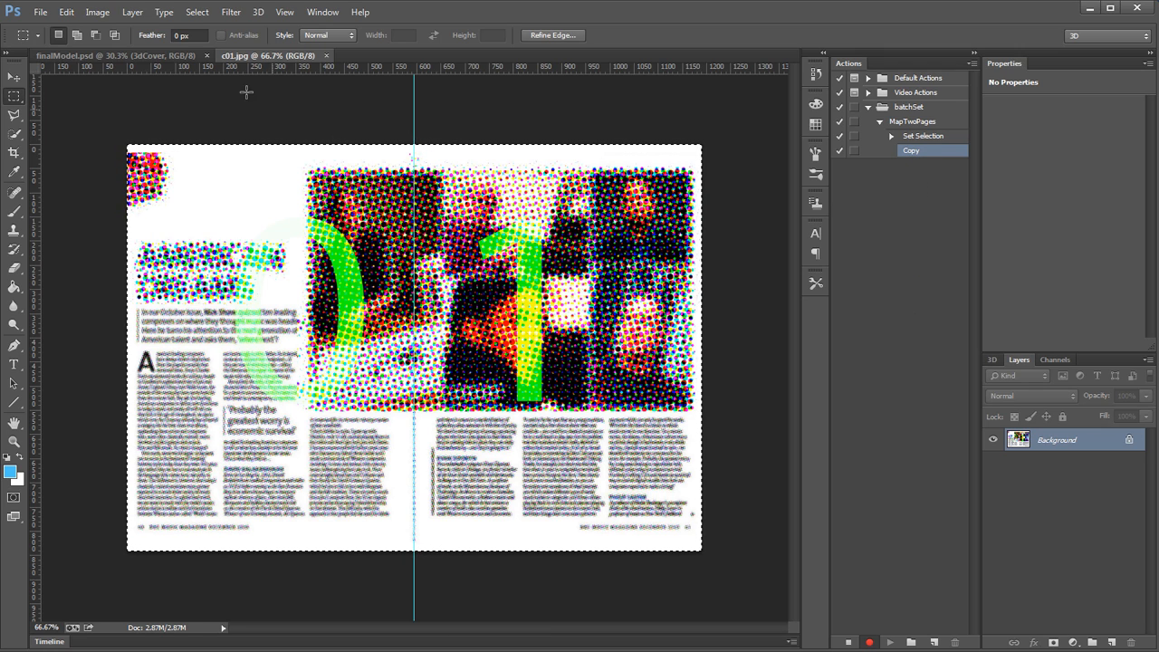
# Step: Switch to finalModel.psd and open the diffuse texture of the booklet's __PS_3D_Default material for editing
pyautogui.click(168, 54)
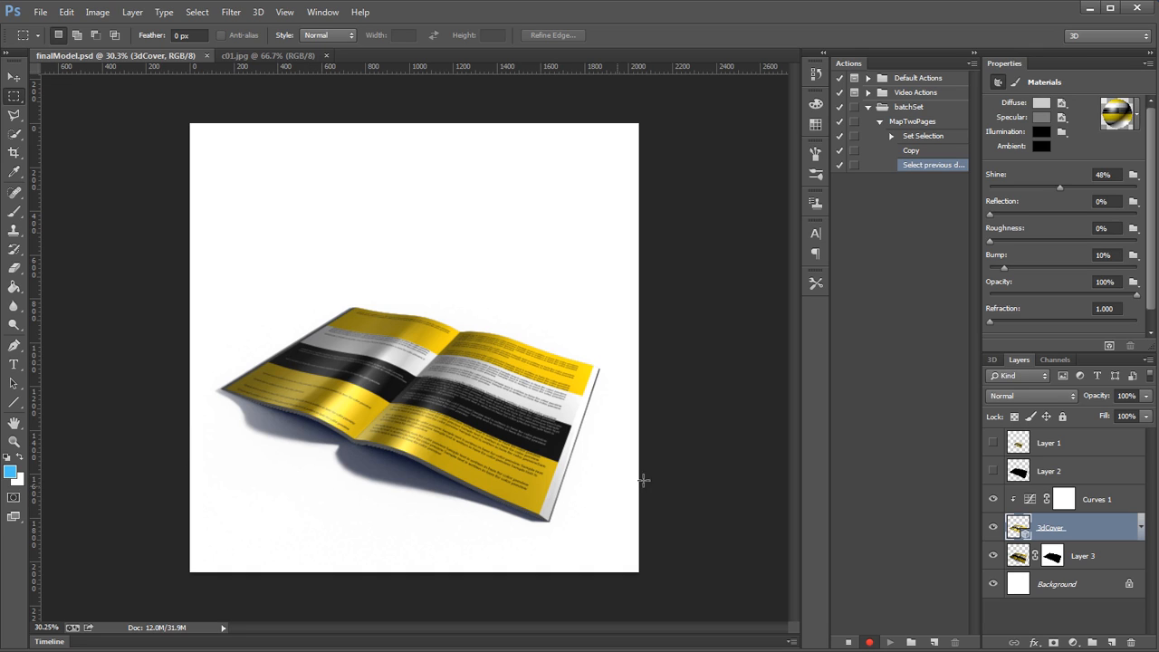
pyautogui.click(993, 360)
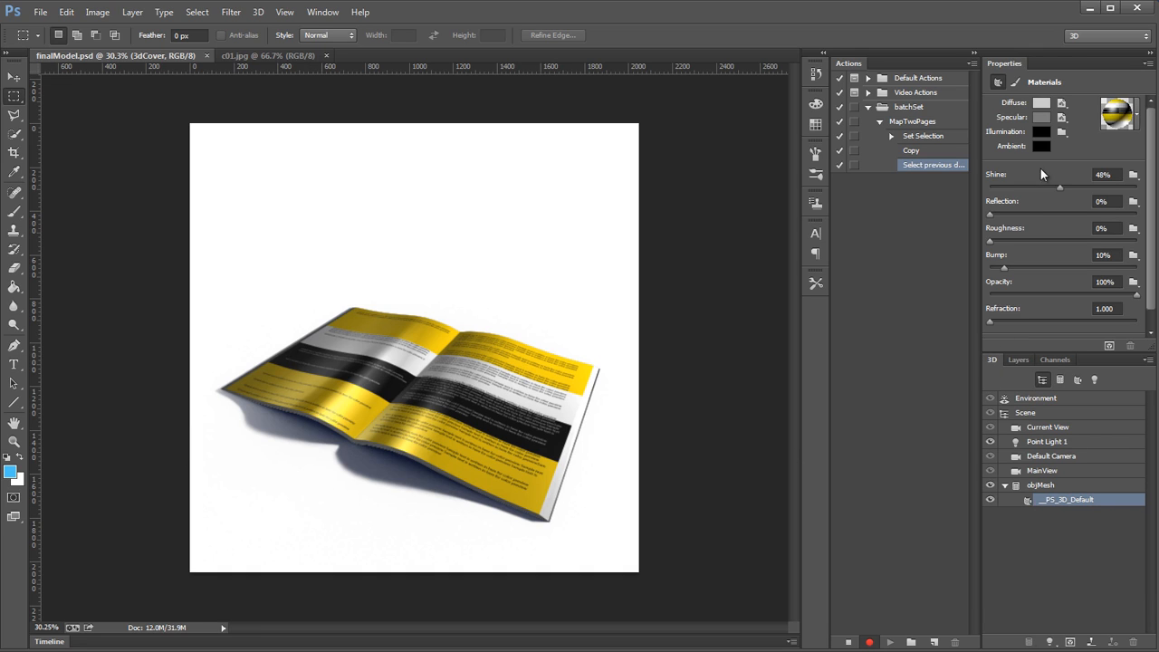
pyautogui.click(1062, 103)
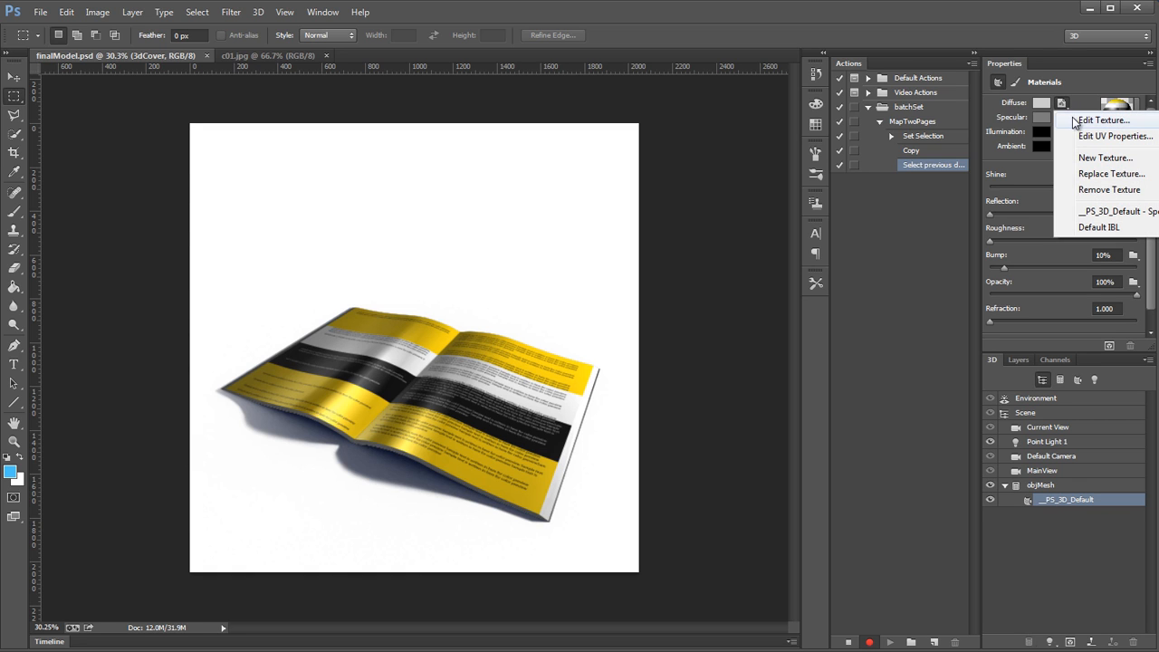
pyautogui.click(1075, 122)
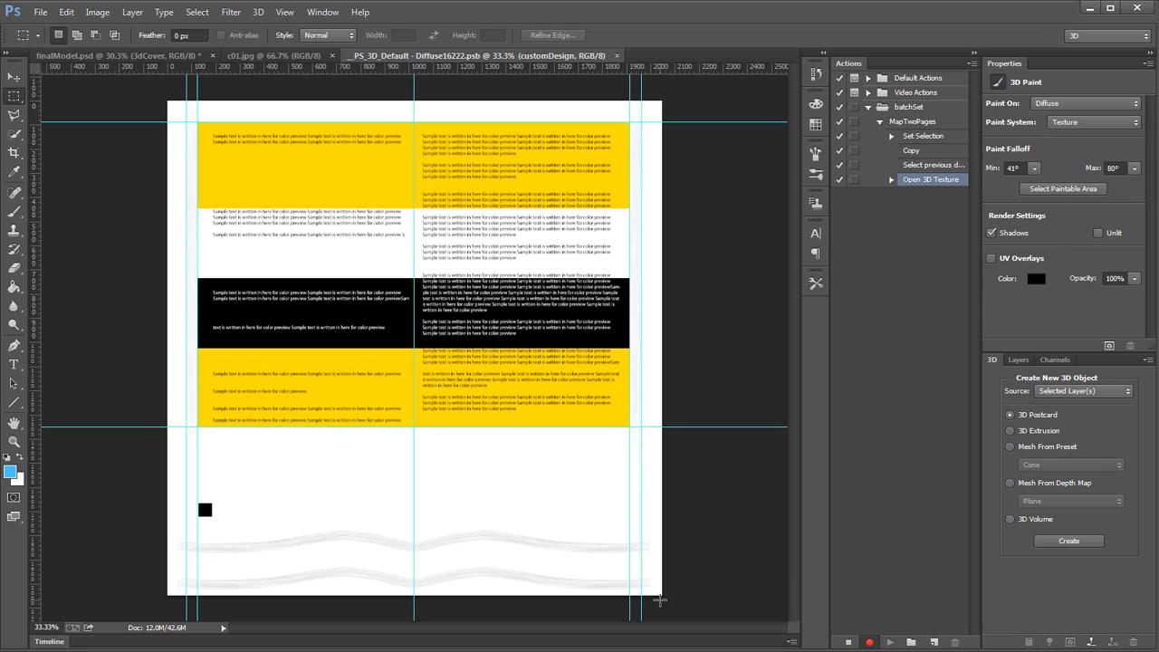
# Step: Paste the spread onto the customDesign layer and, in Free Transform, align its upper-left corner with the page guides
pyautogui.click(1019, 360)
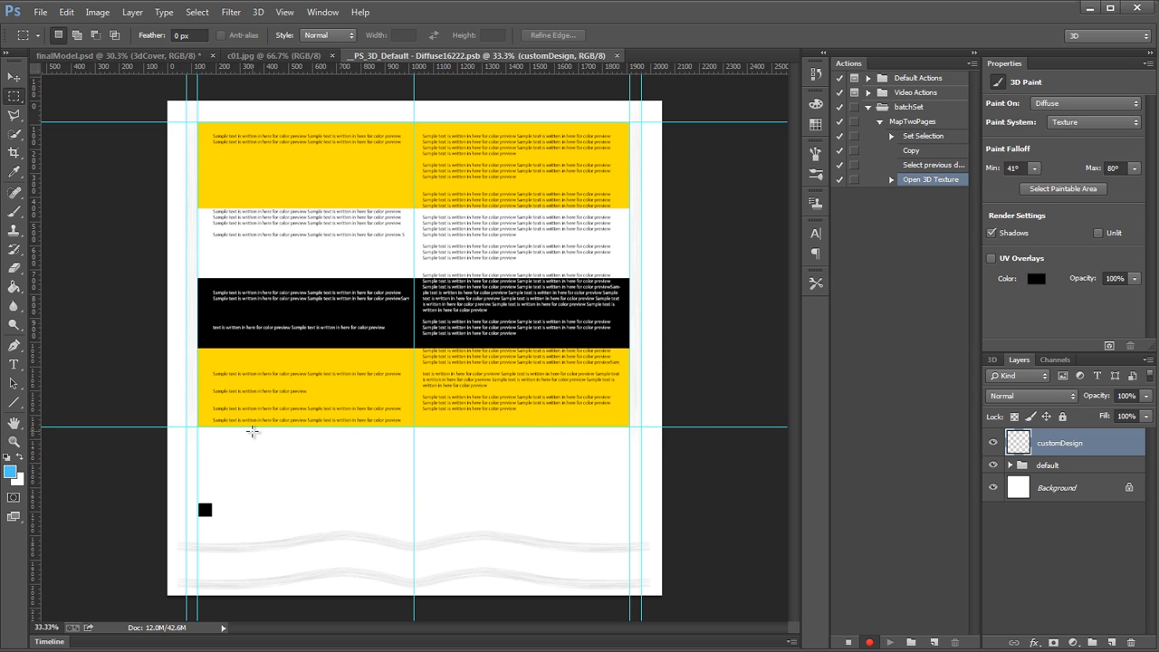
pyautogui.hotkey('ctrl', 'v')
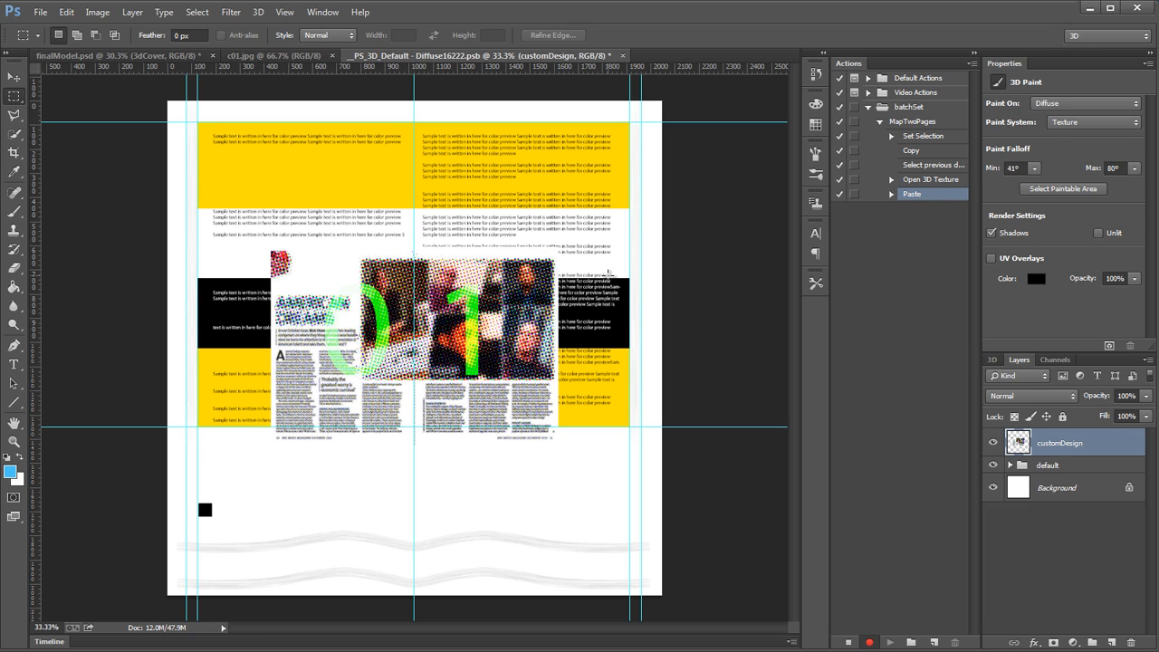
pyautogui.hotkey('ctrl', 't')
pyautogui.moveTo(496, 327); pyautogui.dragTo(444, 196)
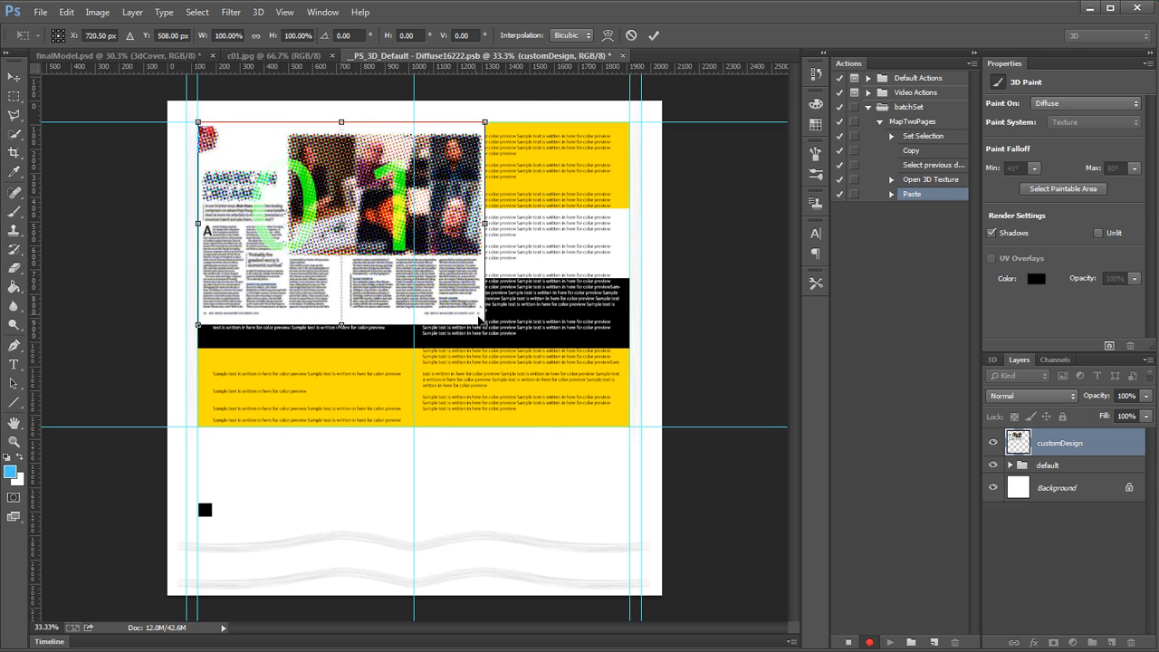
# Step: Scale the pasted spread to about 150.2% so it fills the area between the page guides, and apply the transform
pyautogui.moveTo(485, 324); pyautogui.dragTo(628, 427)
pyautogui.moveTo(200, 123); pyautogui.dragTo(535, 127)
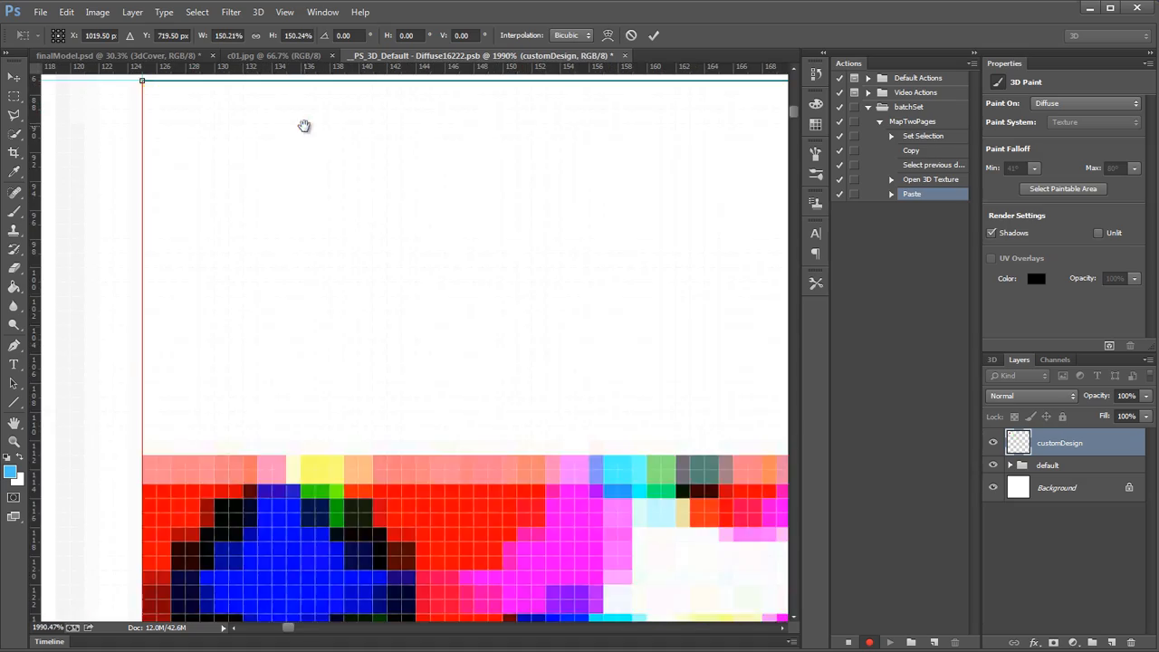
pyautogui.moveTo(303, 127); pyautogui.dragTo(373, 216)
pyautogui.moveTo(463, 281); pyautogui.dragTo(118, 279)
pyautogui.moveTo(419, 336); pyautogui.dragTo(377, 274)
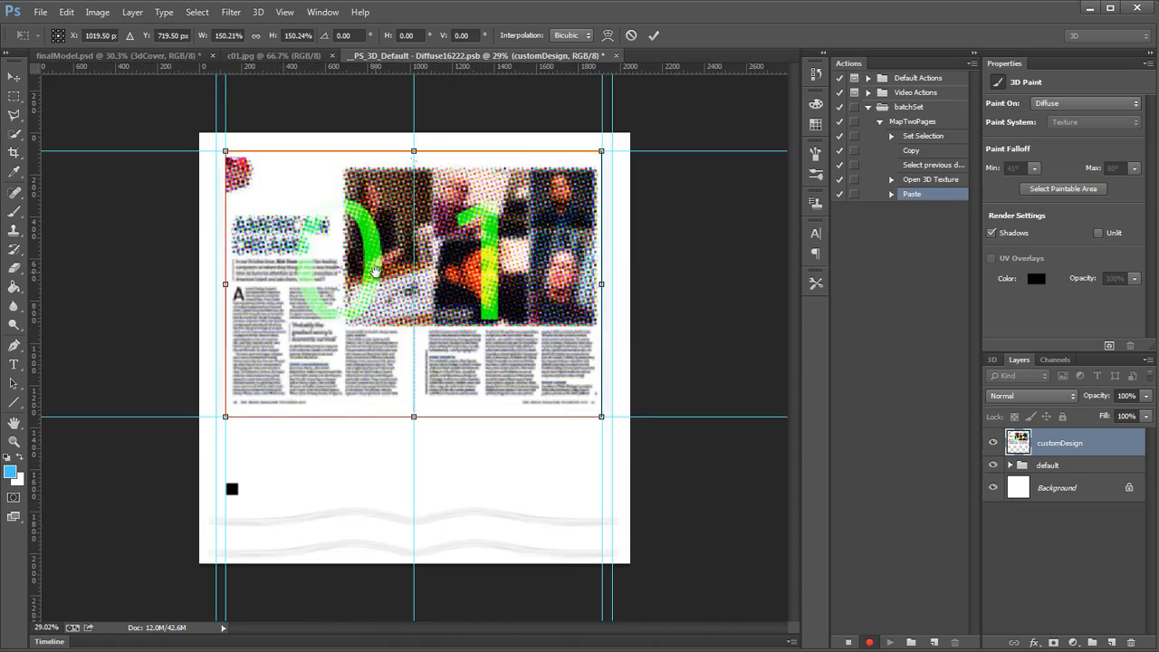
pyautogui.moveTo(606, 413); pyautogui.dragTo(446, 390)
pyautogui.moveTo(482, 279); pyautogui.dragTo(468, 303)
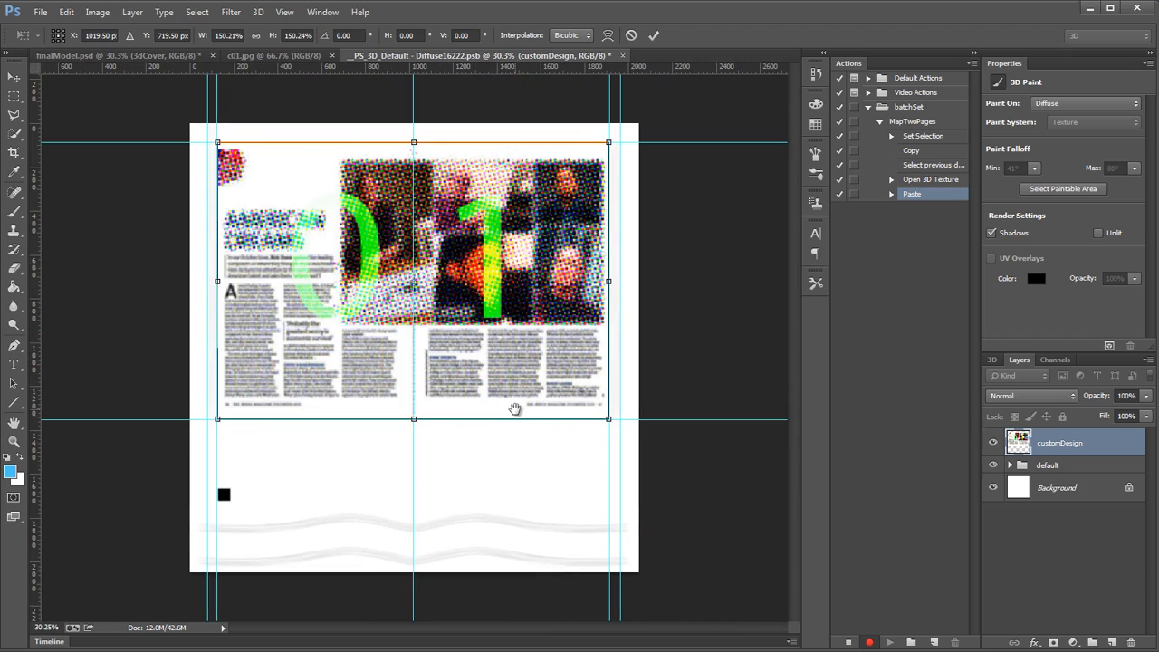
pyautogui.press('Return')
pyautogui.press('Return')
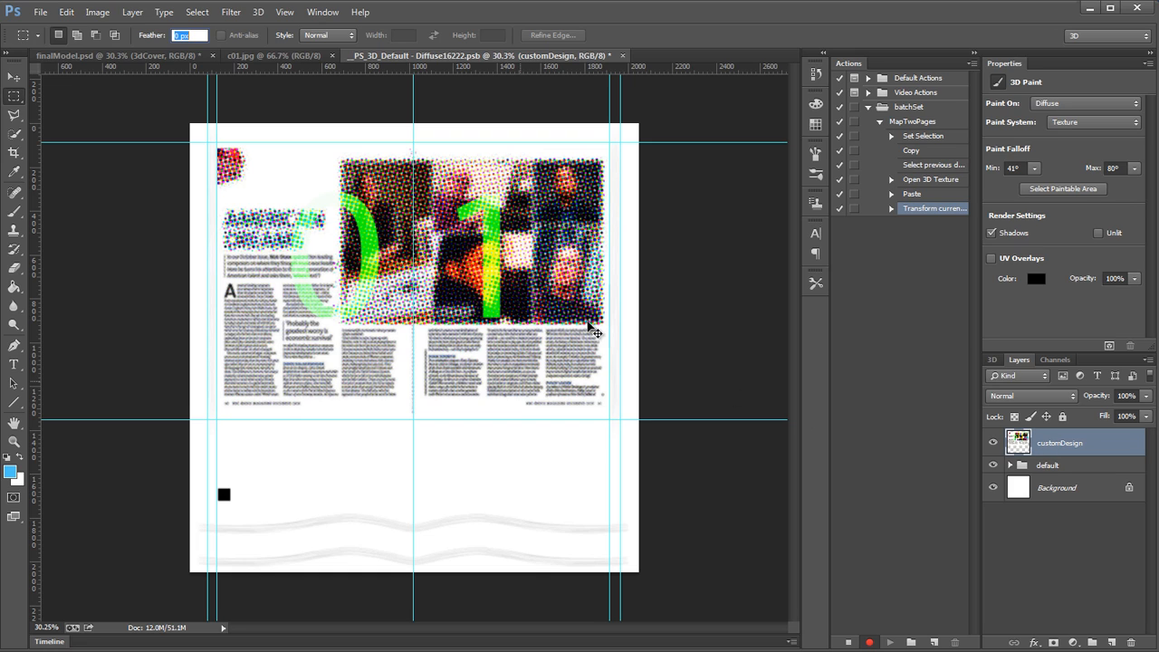
# Step: Save the edited diffuse texture and close its document
pyautogui.hotkey('ctrl', 's')
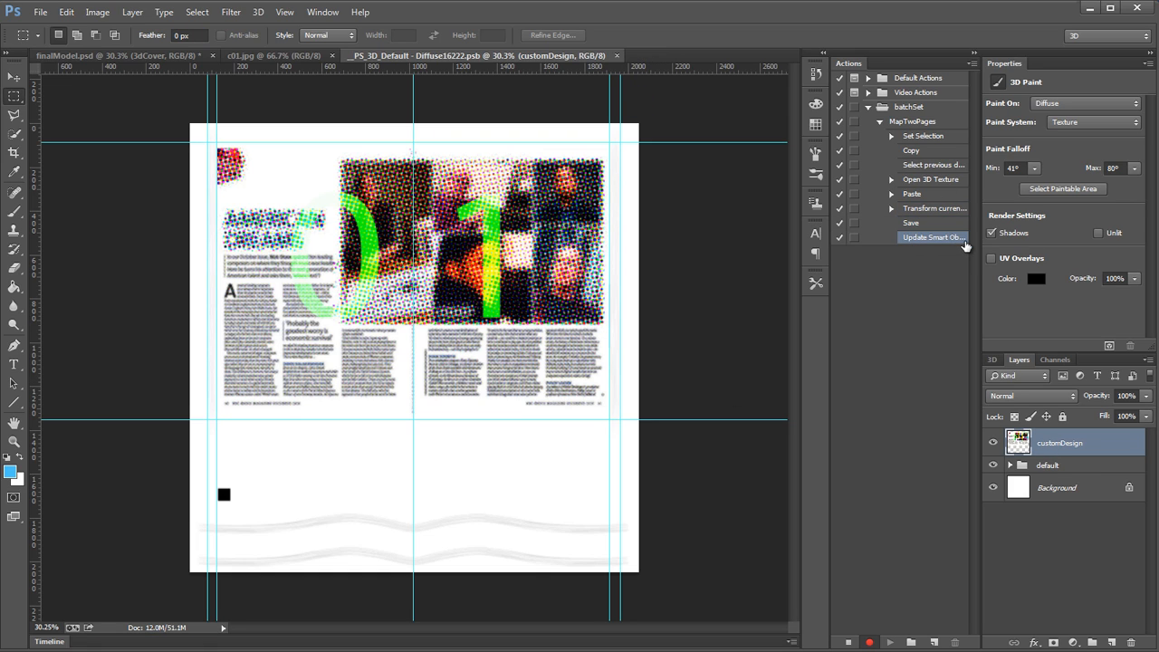
pyautogui.click(617, 56)
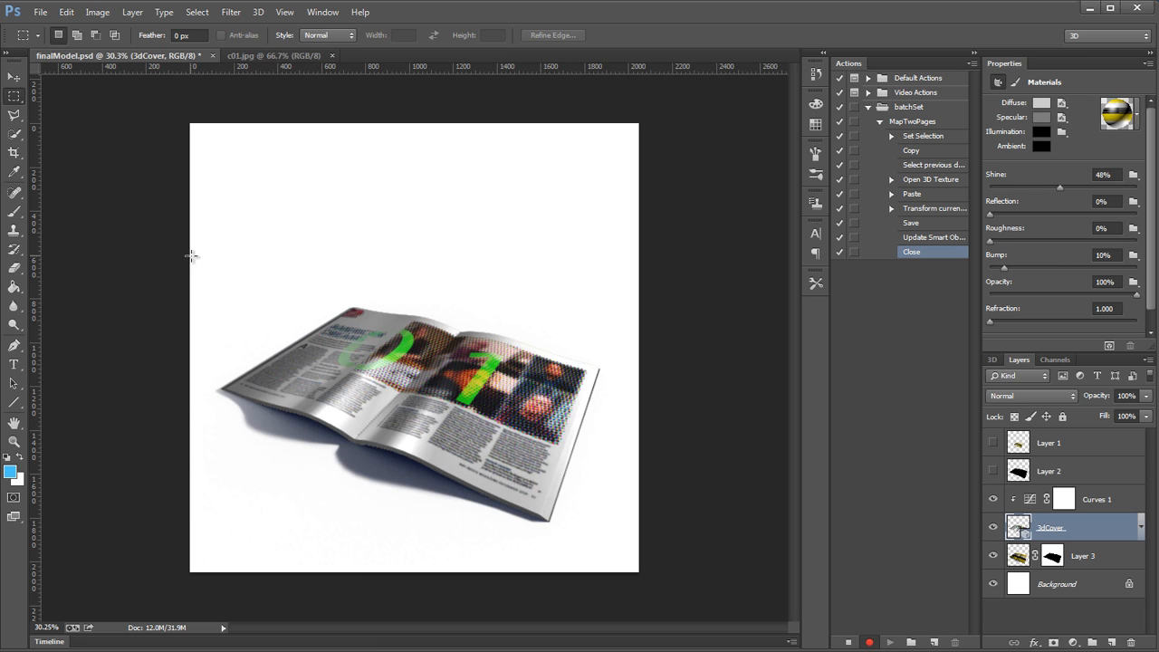
# Step: Copy Merged a marquee selection around the open booklet spanning the full canvas width, and clear the selection
pyautogui.moveTo(240, 275); pyautogui.dragTo(651, 532)
pyautogui.moveTo(567, 451); pyautogui.dragTo(567, 461)
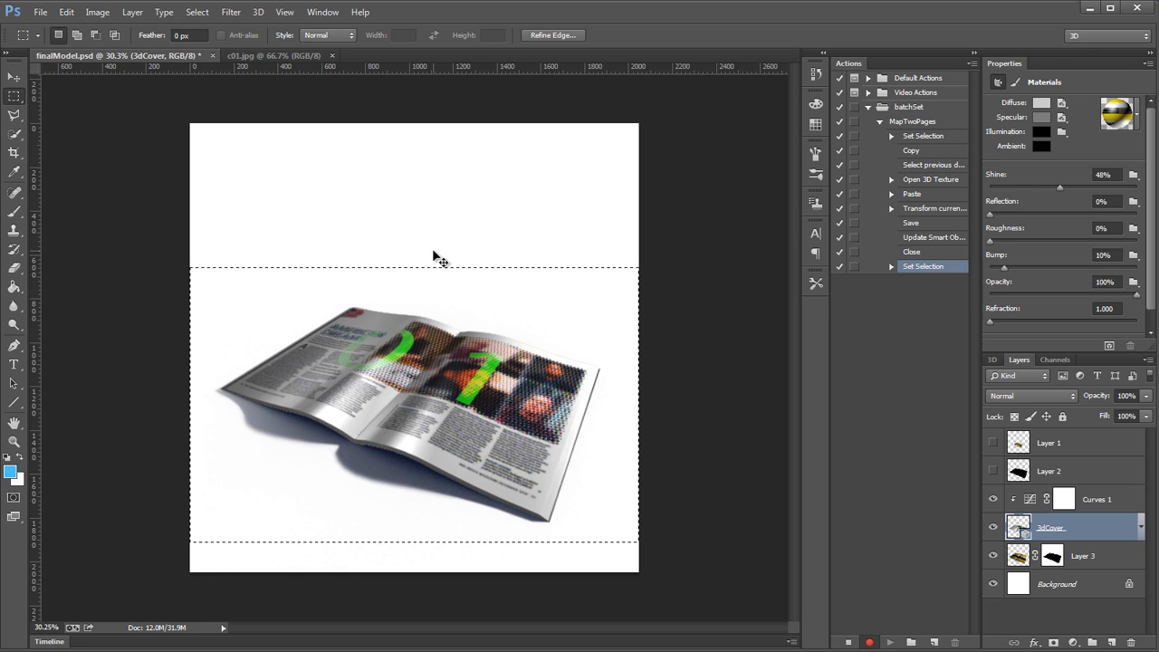
pyautogui.hotkey('ctrl', 'shift', 'c')
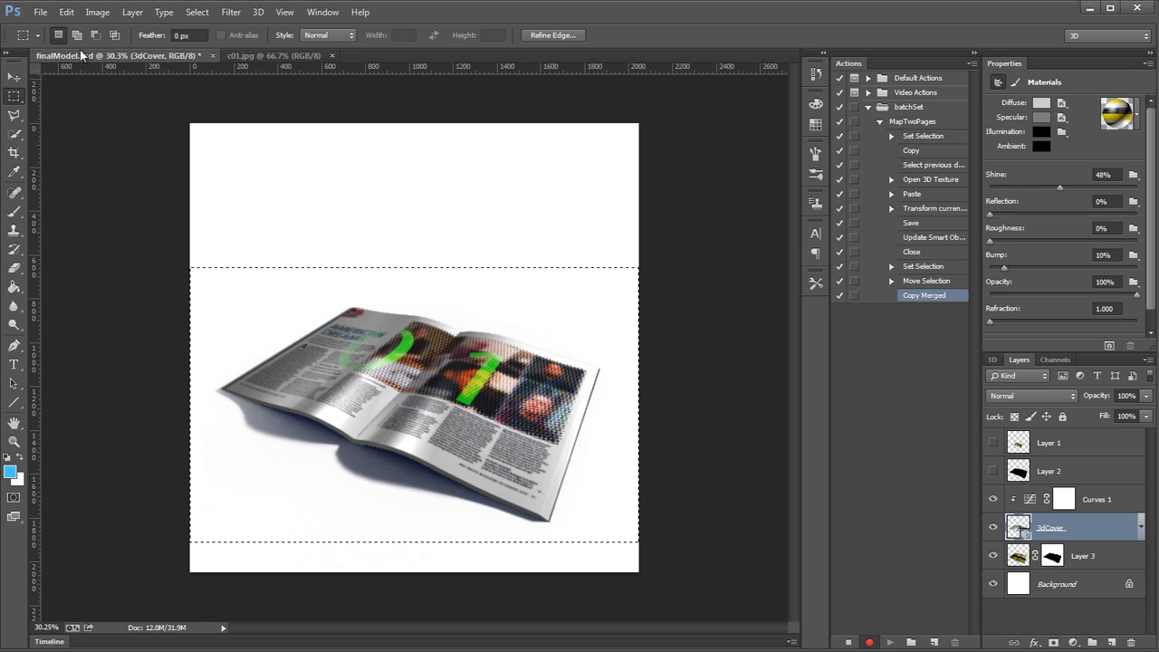
pyautogui.click(68, 13)
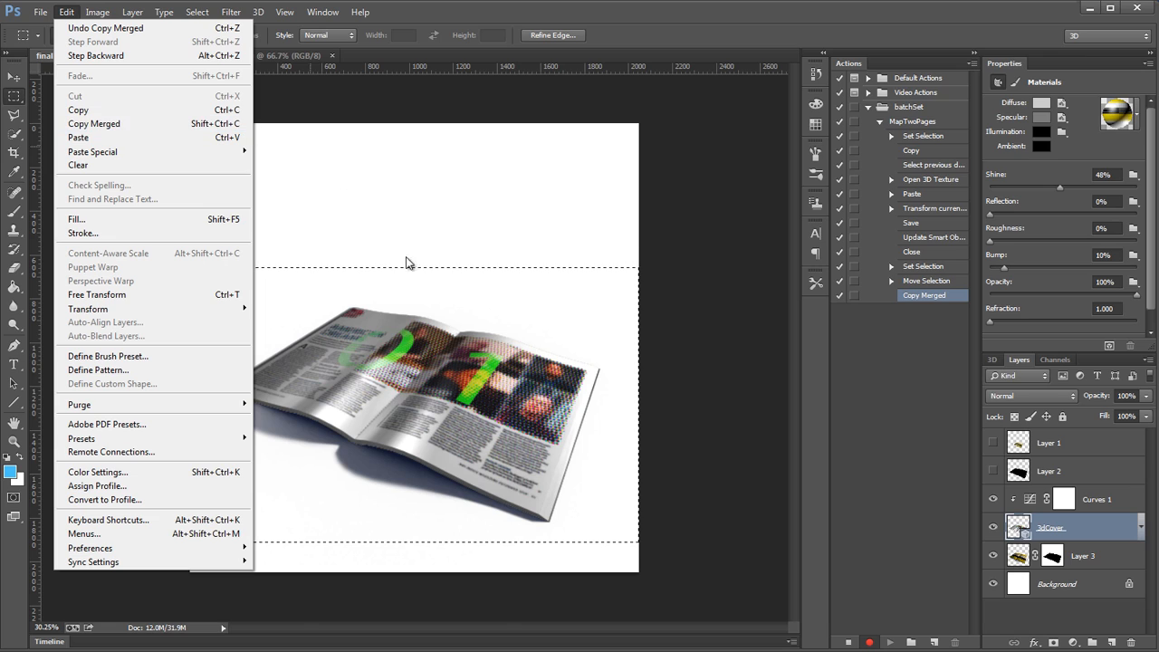
pyautogui.click(469, 405)
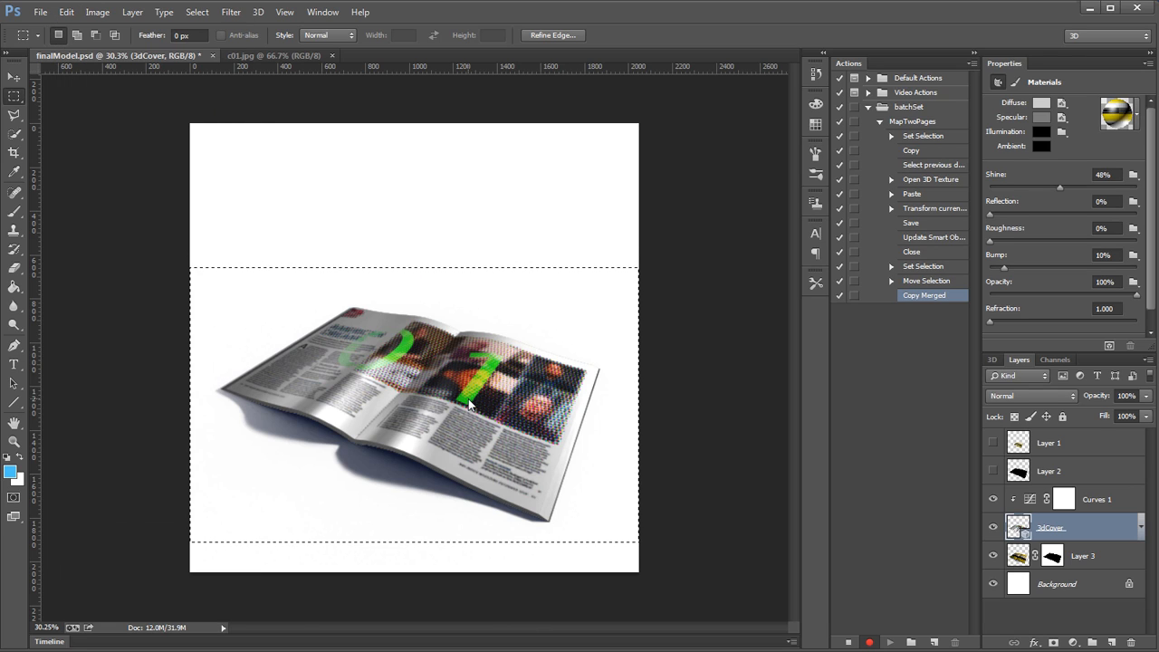
pyautogui.click(407, 221)
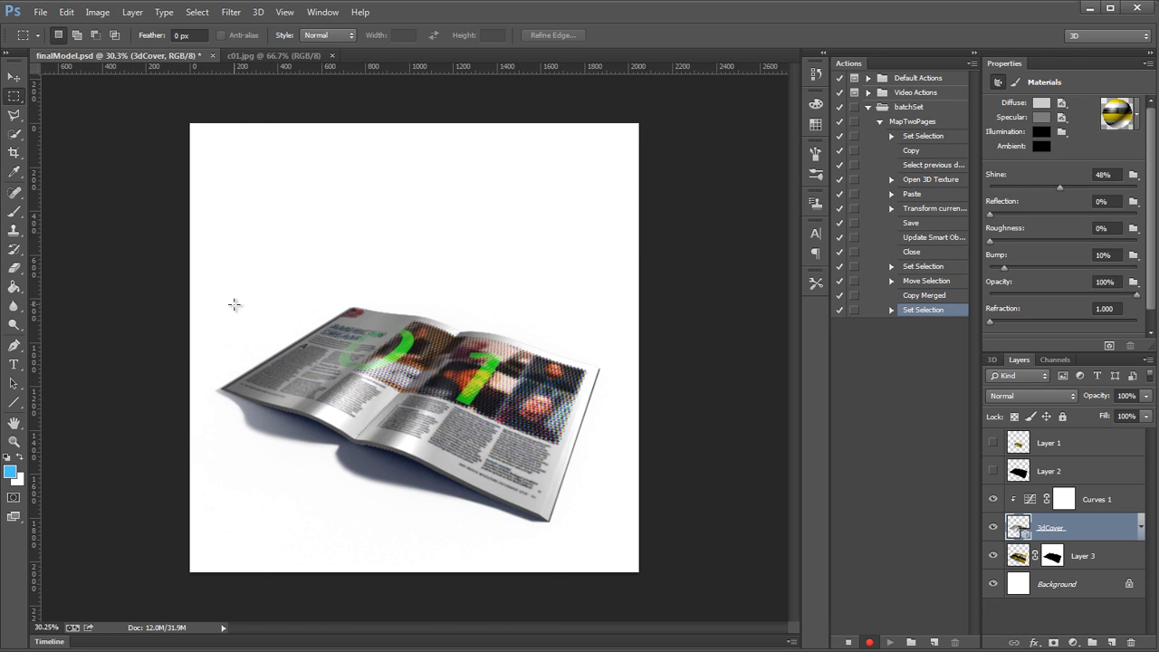
# Step: Clear the selection in c01.jpg and paste the merged booklet image as a new layer
pyautogui.click(265, 53)
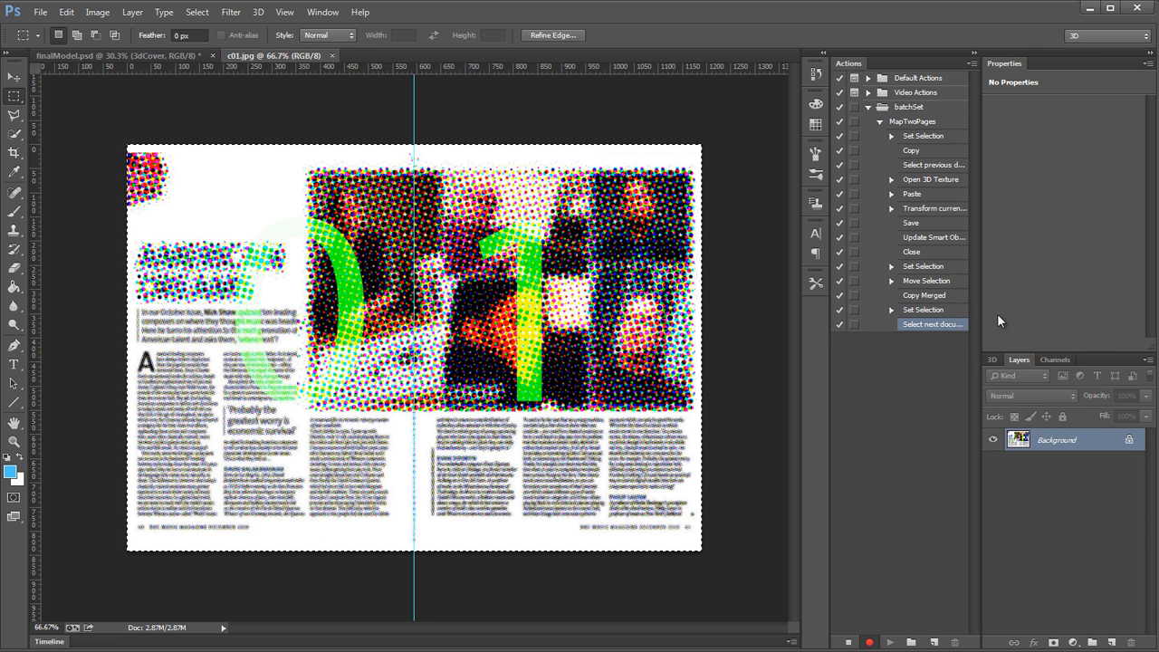
pyautogui.click(583, 117)
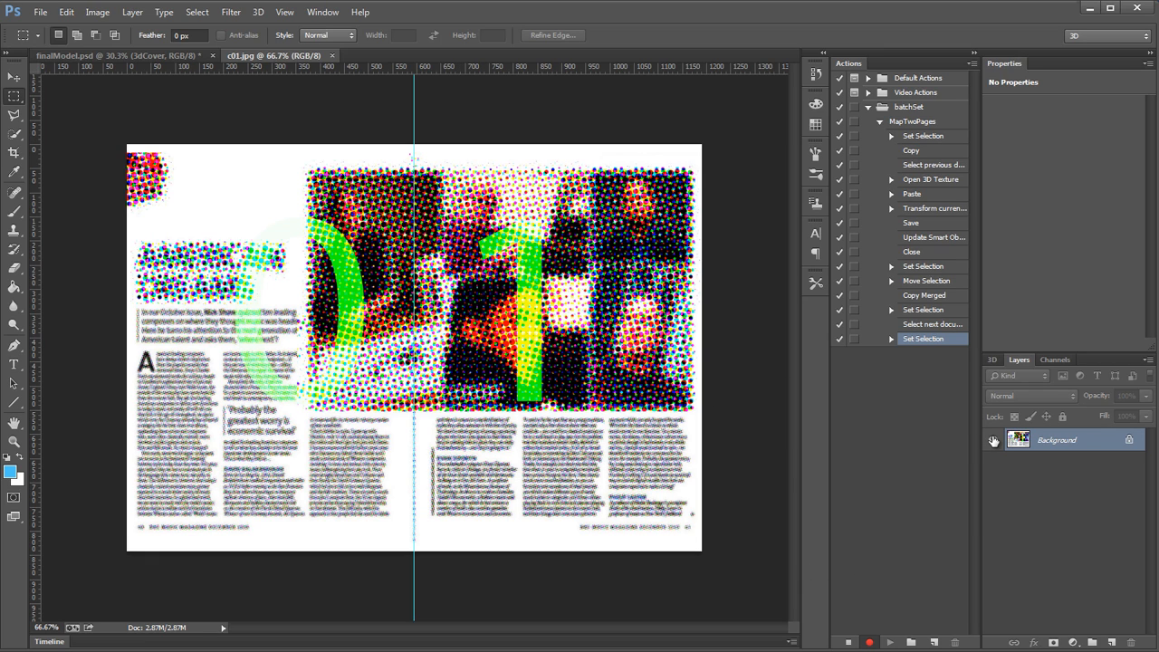
pyautogui.hotkey('ctrl', 'v')
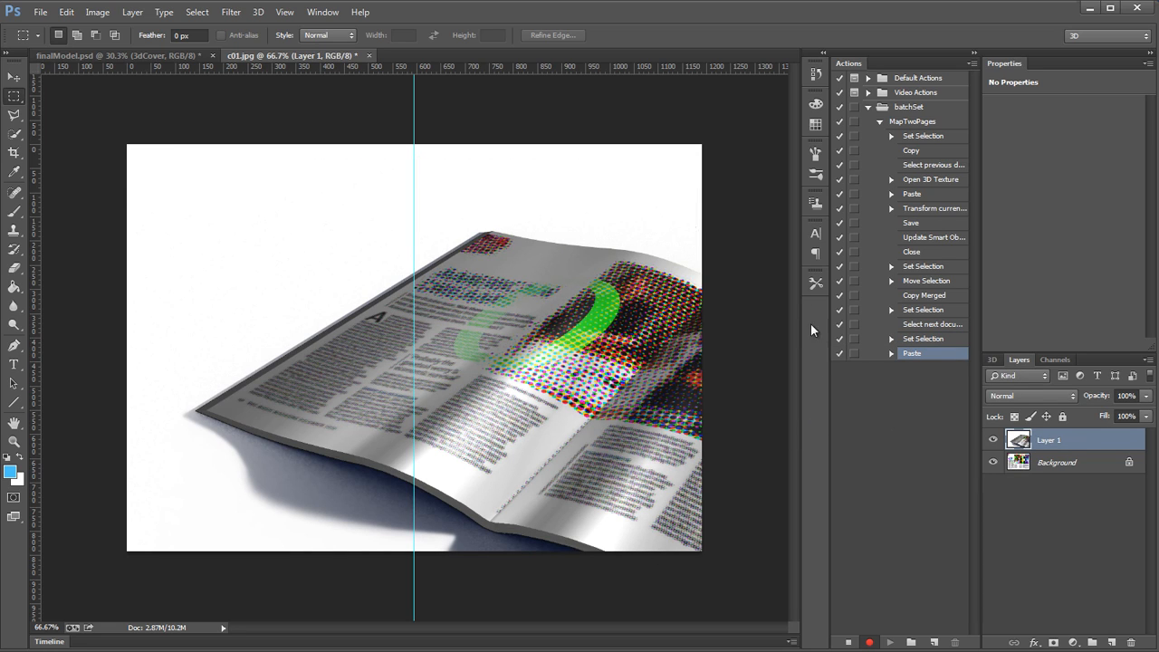
pyautogui.scroll(-3, 555, 477)
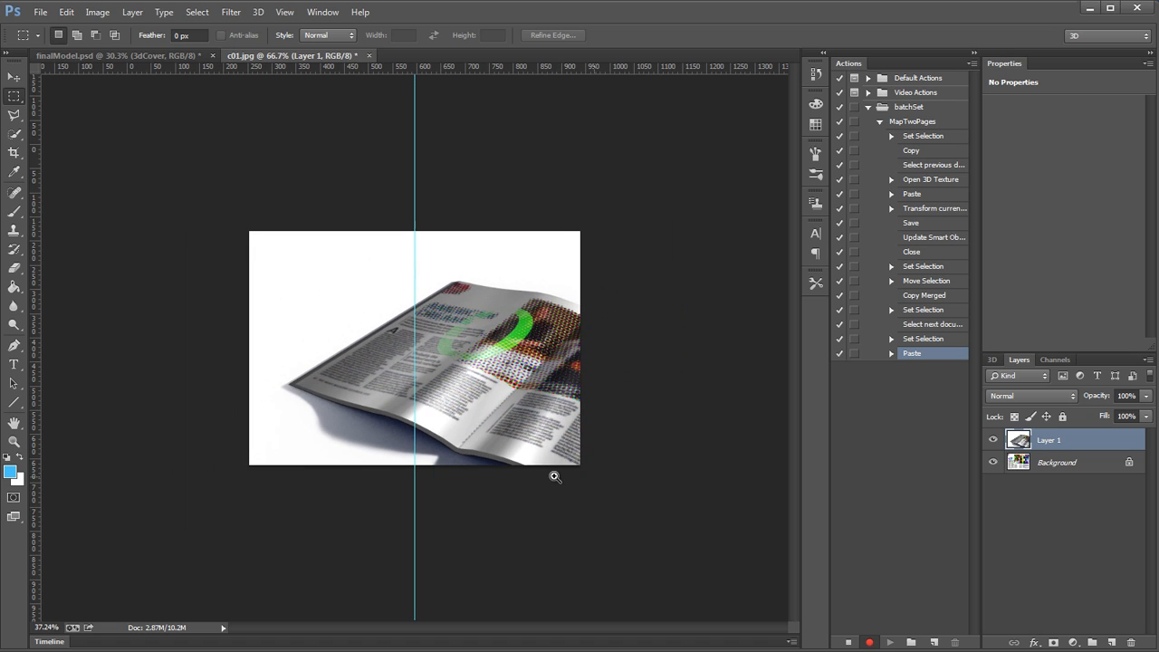
# Step: Scale the pasted booklet layer to about 58.1% to match the canvas width, shift it down to the vertical middle and apply the transform
pyautogui.hotkey('ctrl', 't')
pyautogui.scroll(-2, 603, 447)
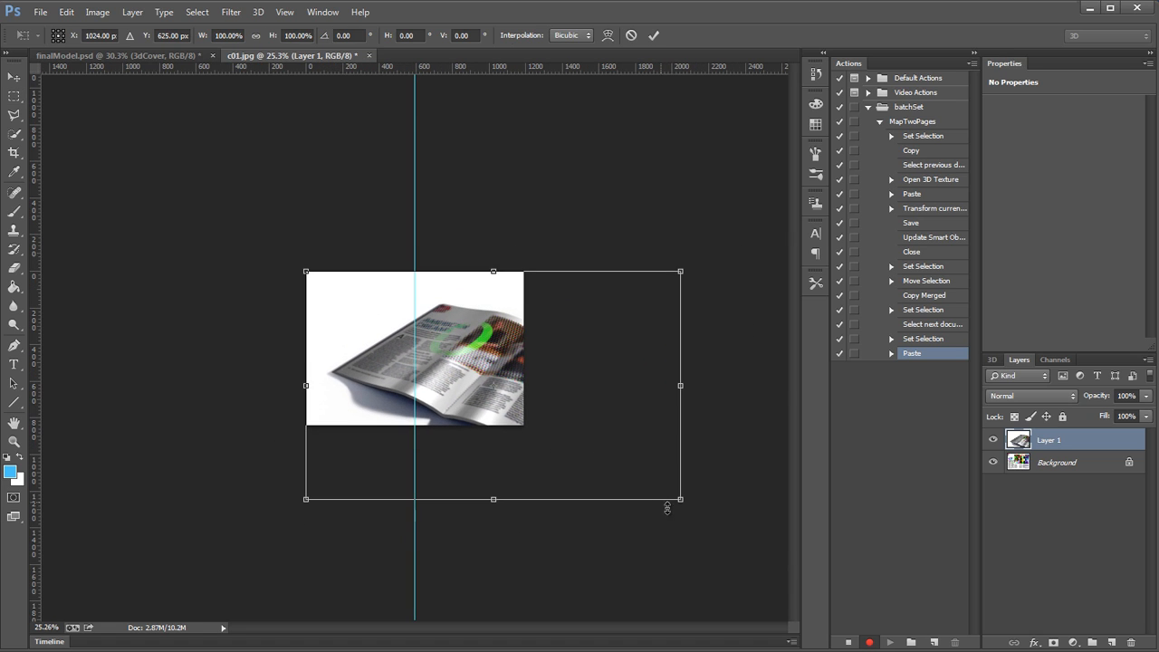
pyautogui.moveTo(680, 500); pyautogui.dragTo(518, 419)
pyautogui.scroll(4, 480, 362)
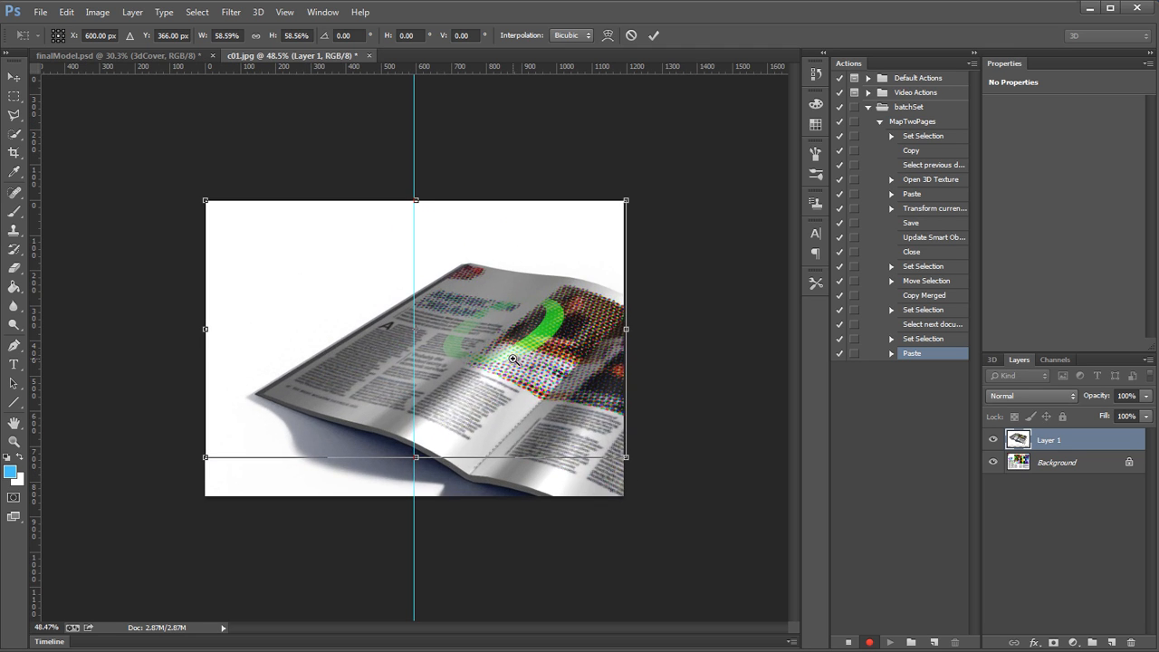
pyautogui.click(575, 35)
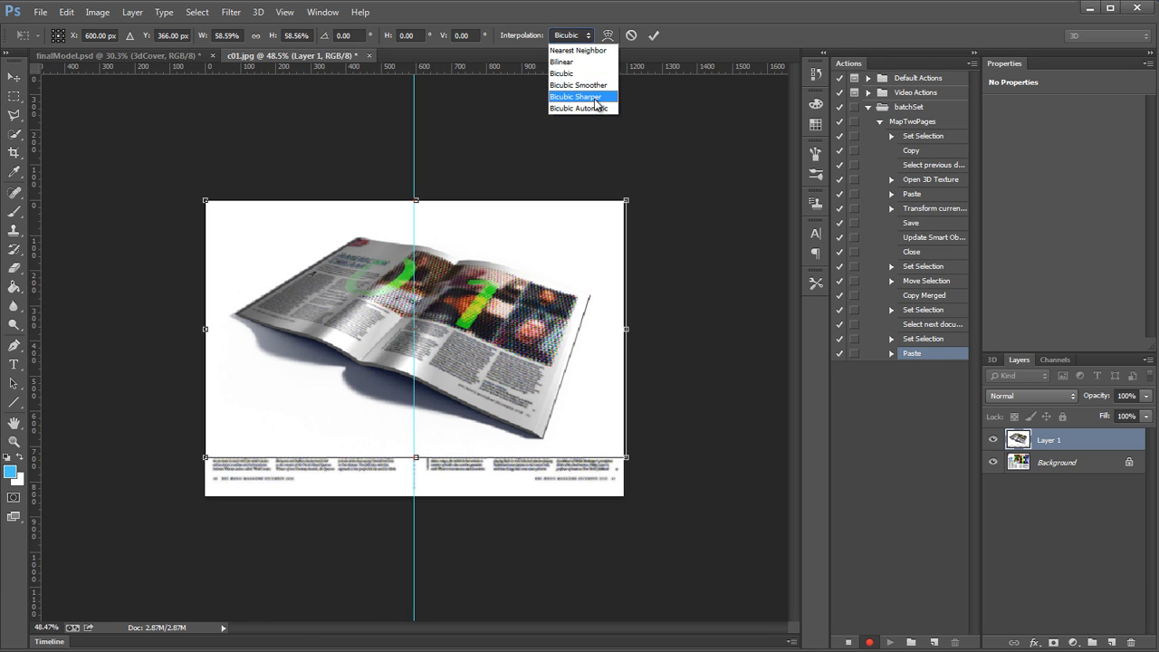
pyautogui.click(595, 73)
pyautogui.scroll(2, 541, 367)
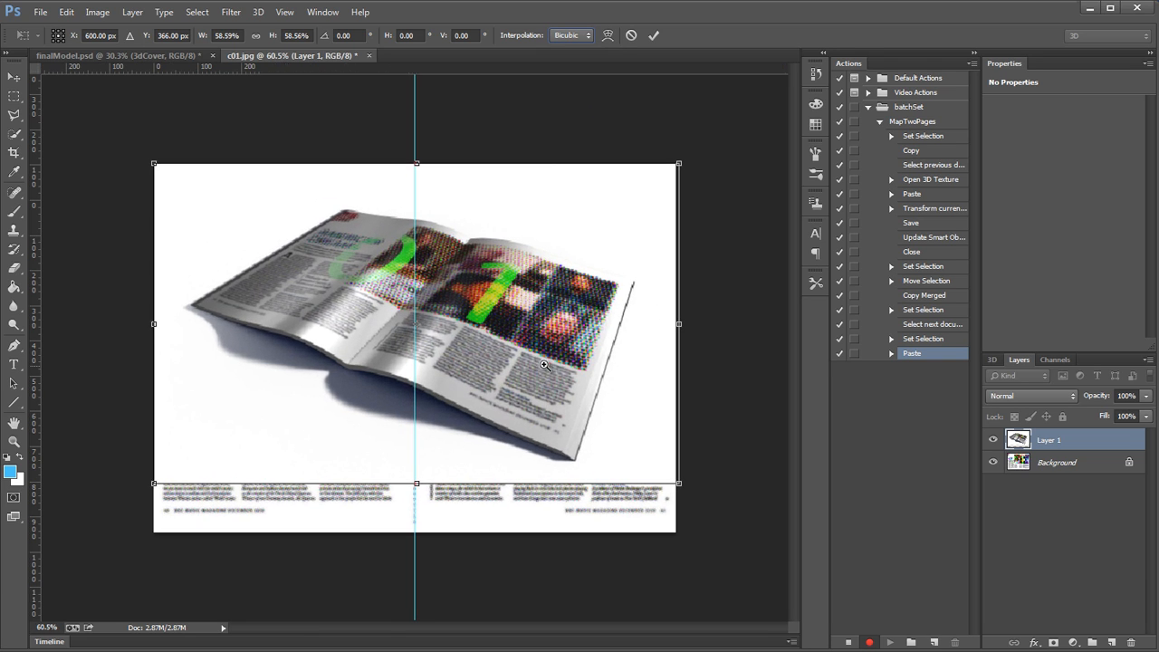
pyautogui.moveTo(679, 486); pyautogui.dragTo(677, 481)
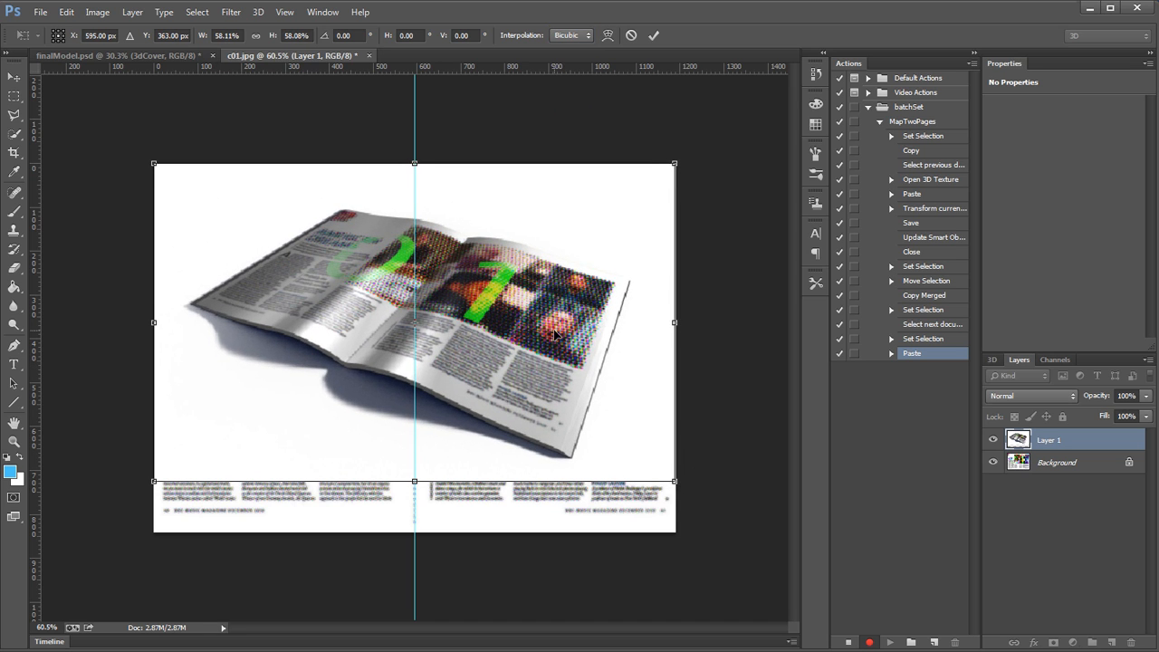
pyautogui.moveTo(555, 335); pyautogui.dragTo(555, 361)
pyautogui.press('Return')
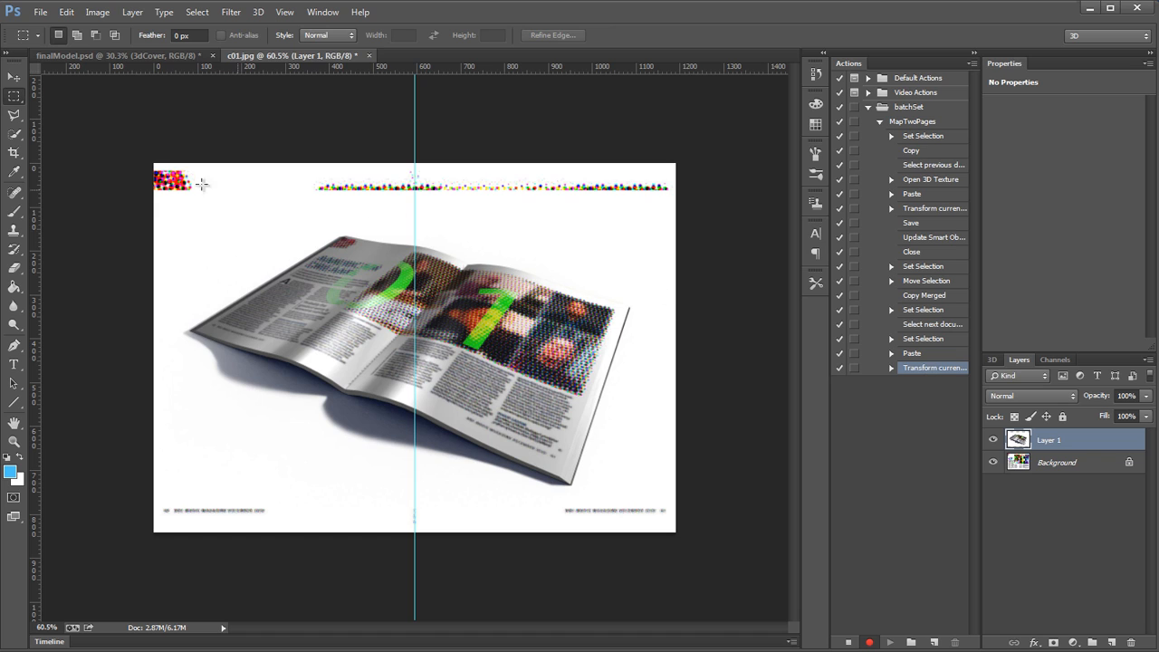
# Step: Marquee a full-width strip about 31 px high above the booklet and stretch it up to the canvas's upper edge to cover the spread
pyautogui.moveTo(138, 209); pyautogui.dragTo(699, 196)
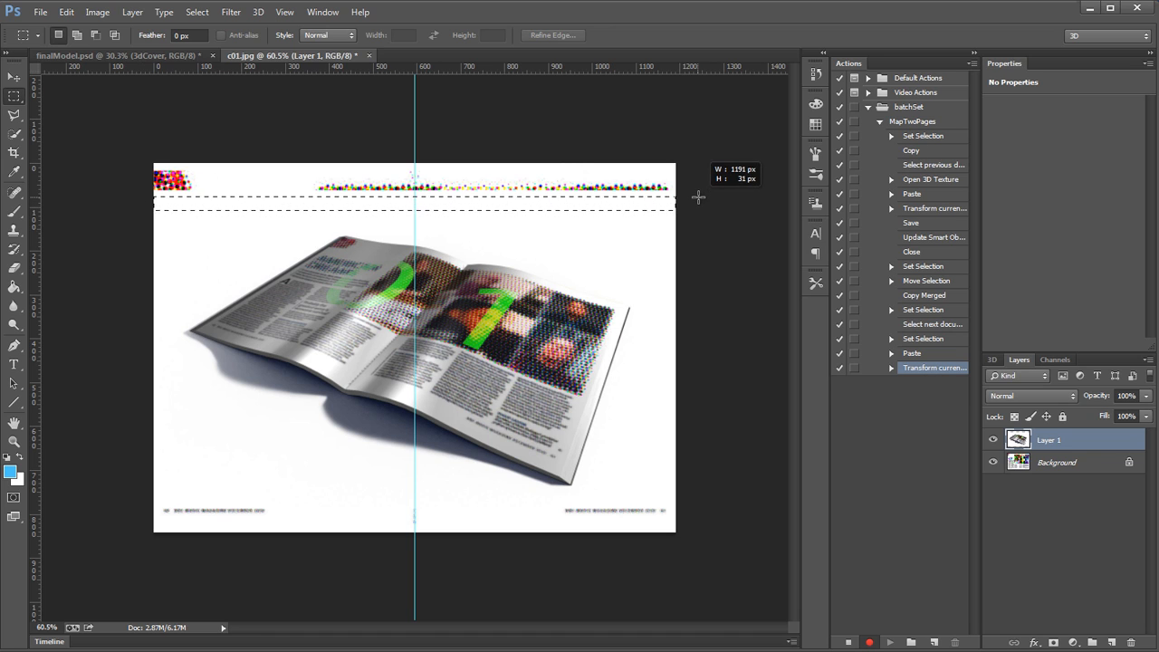
pyautogui.hotkey('ctrl', 't')
pyautogui.moveTo(533, 196); pyautogui.dragTo(534, 161)
pyautogui.press('Return')
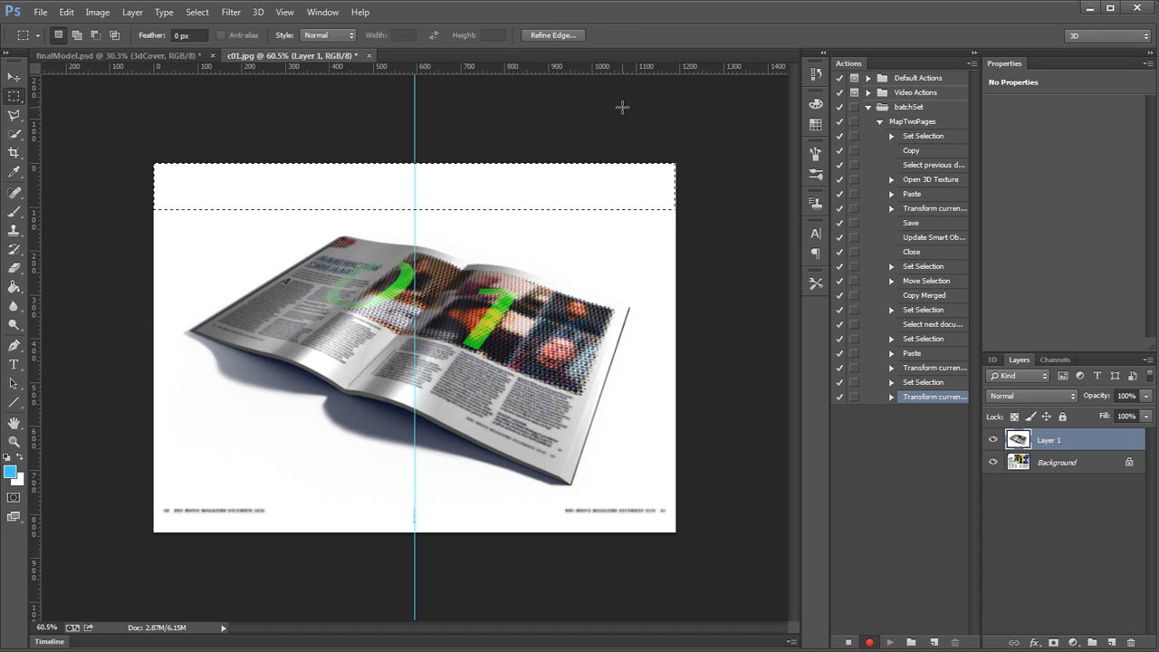
# Step: Marquee a thin full-width strip below the booklet, stretch it to about 717% height down to the canvas's lower edge, and deselect
pyautogui.moveTo(151, 493); pyautogui.dragTo(714, 499)
pyautogui.hotkey('ctrl', 't')
pyautogui.moveTo(624, 500); pyautogui.dragTo(619, 534)
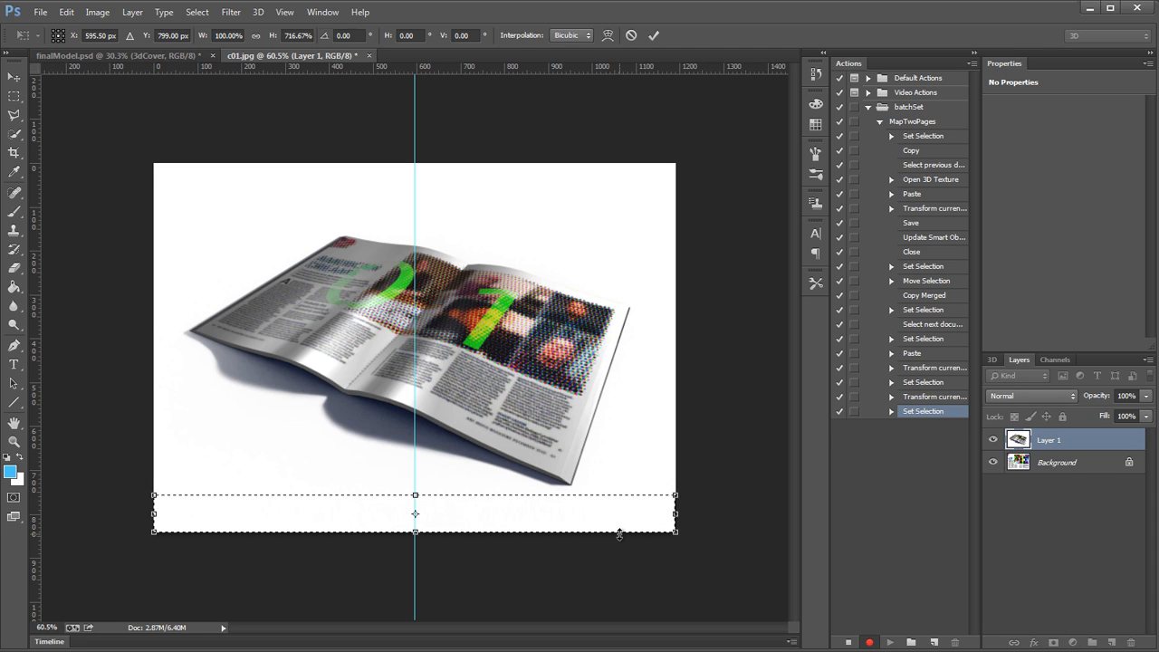
pyautogui.press('Return')
pyautogui.click(662, 466)
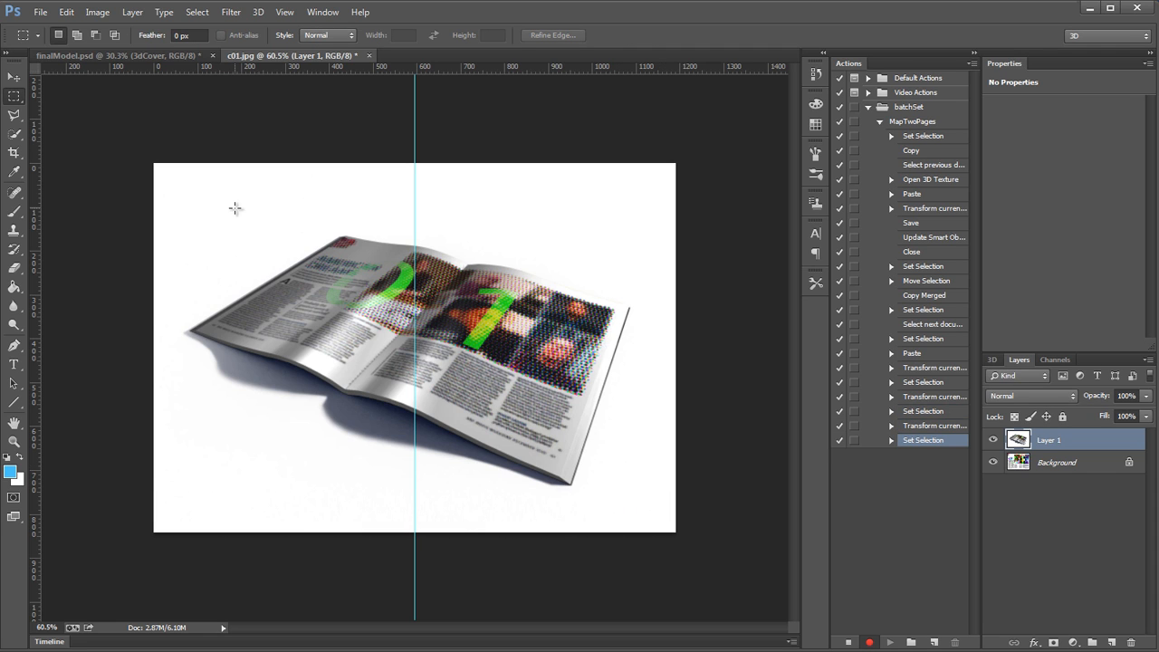
# Step: Save a JPEG copy as c01 copy.jpg in the designs folder with quality 10 and the Baseline ("Standard") format
pyautogui.moveTo(304, 236); pyautogui.dragTo(331, 234)
pyautogui.moveTo(328, 236); pyautogui.dragTo(267, 197)
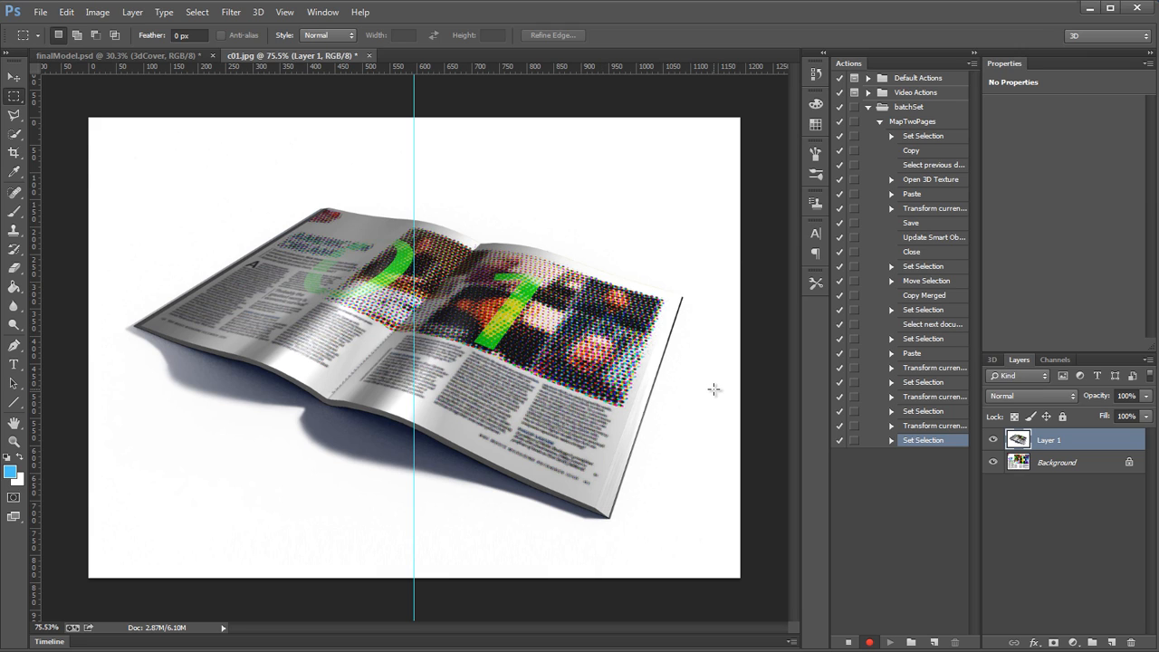
pyautogui.hotkey('ctrl', 'shift', 's')
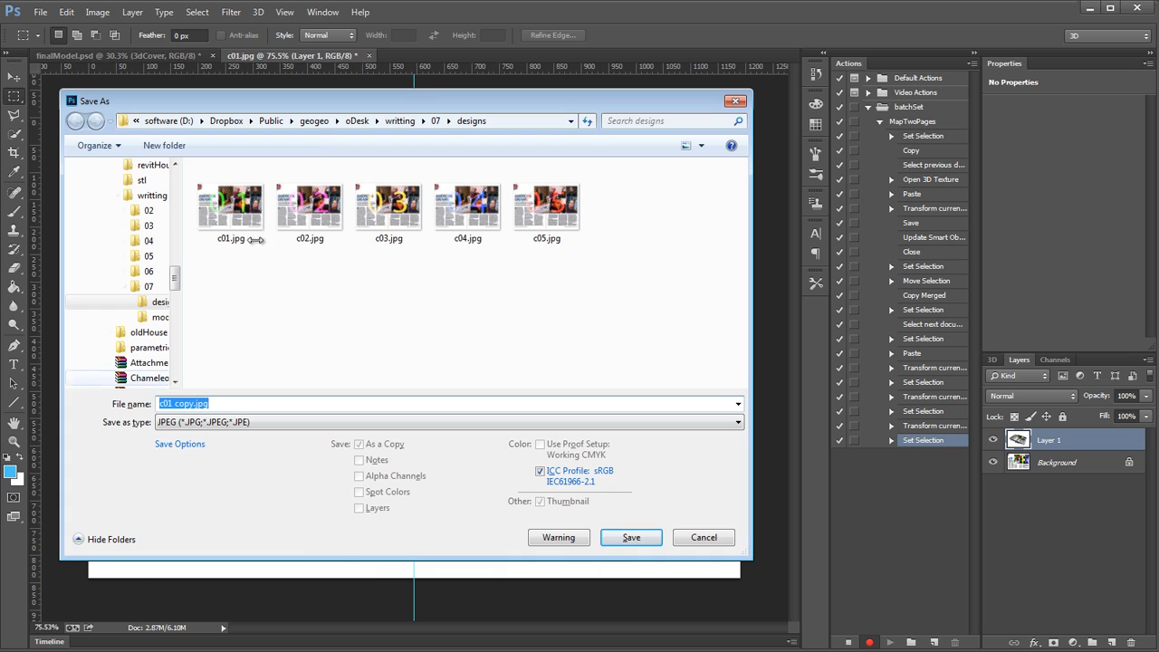
pyautogui.moveTo(326, 103); pyautogui.dragTo(344, 106)
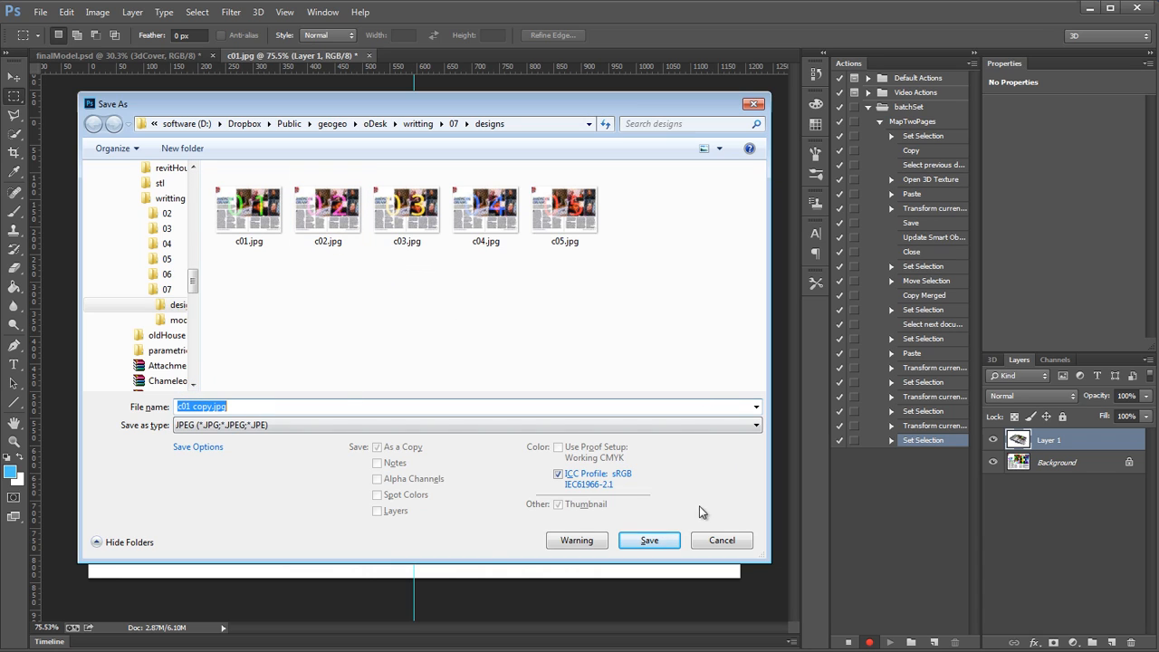
pyautogui.click(649, 541)
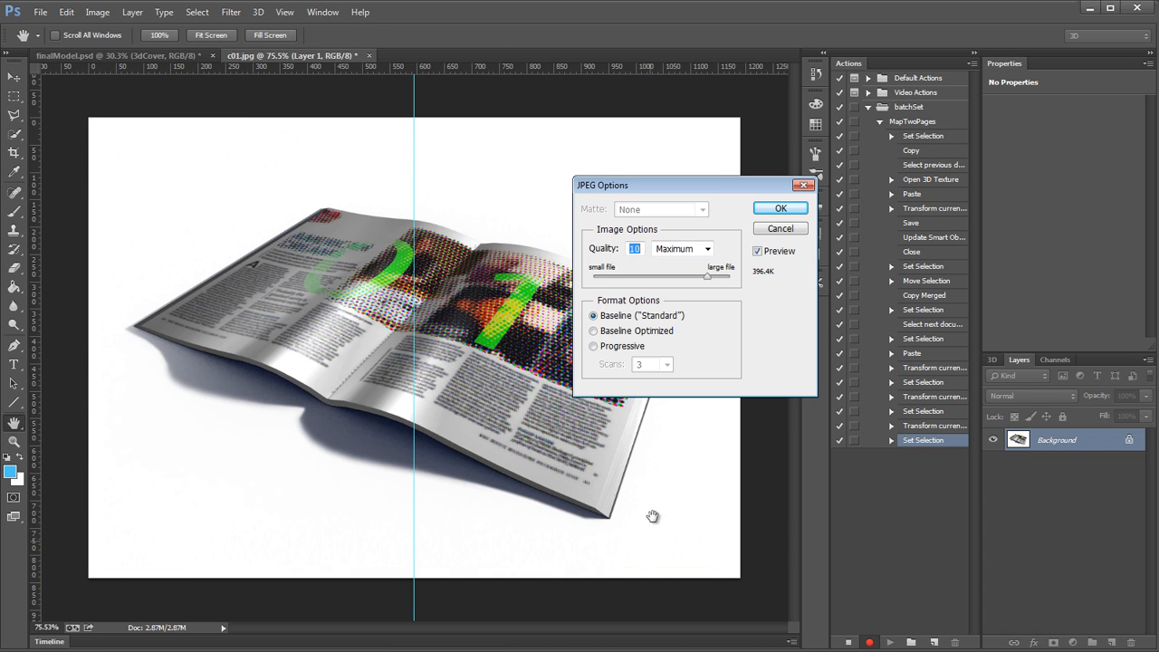
pyautogui.moveTo(771, 189); pyautogui.dragTo(727, 196)
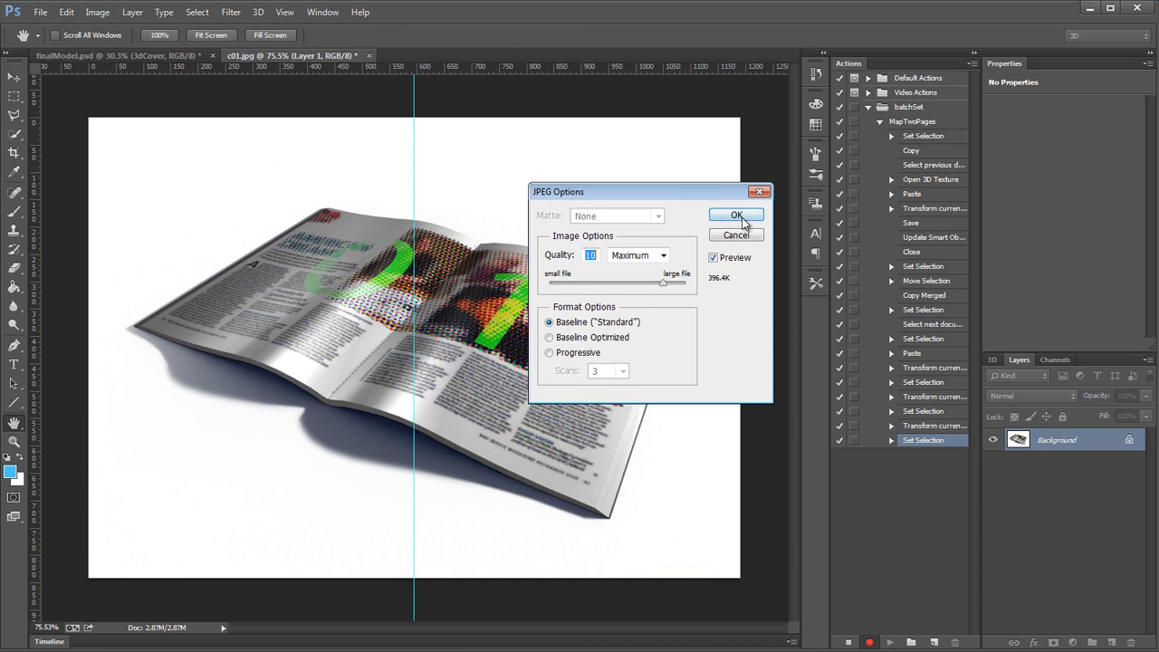
pyautogui.click(738, 215)
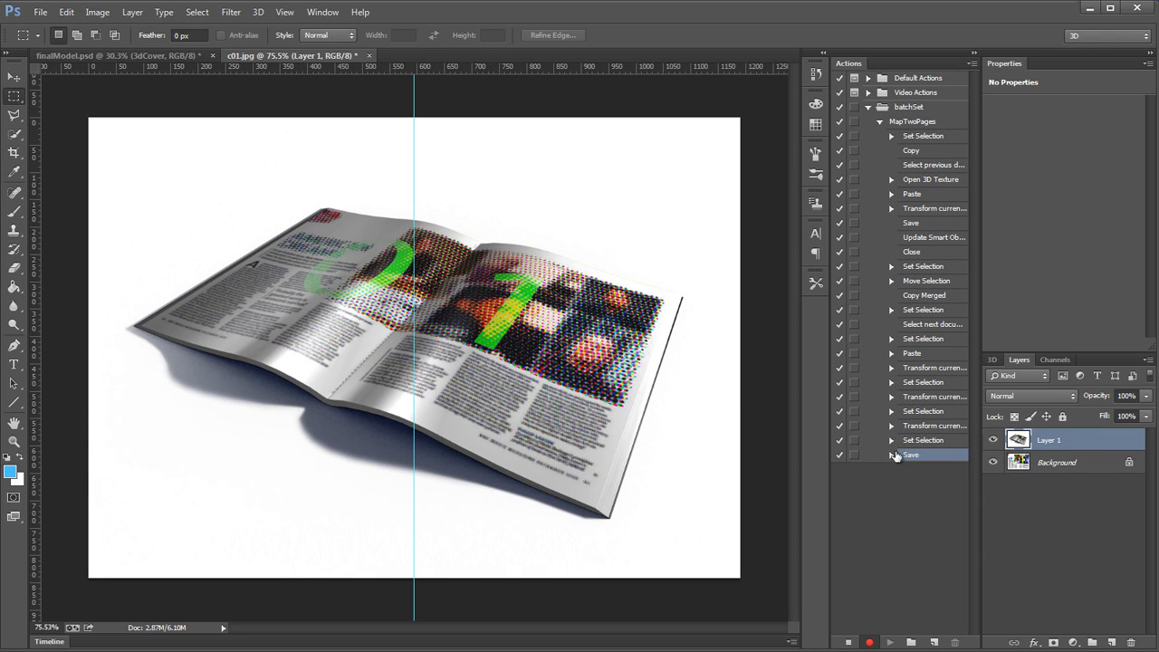
# Step: Check the details of the recorded Save command and close c01.jpg without saving its changes
pyautogui.click(891, 455)
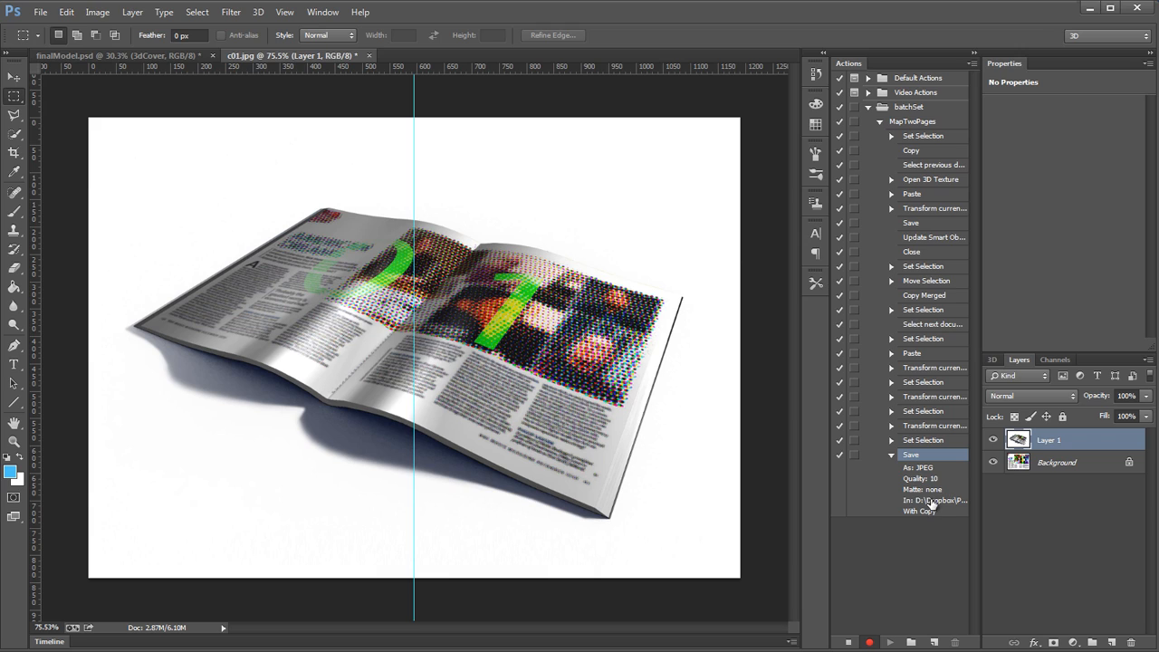
pyautogui.click(891, 454)
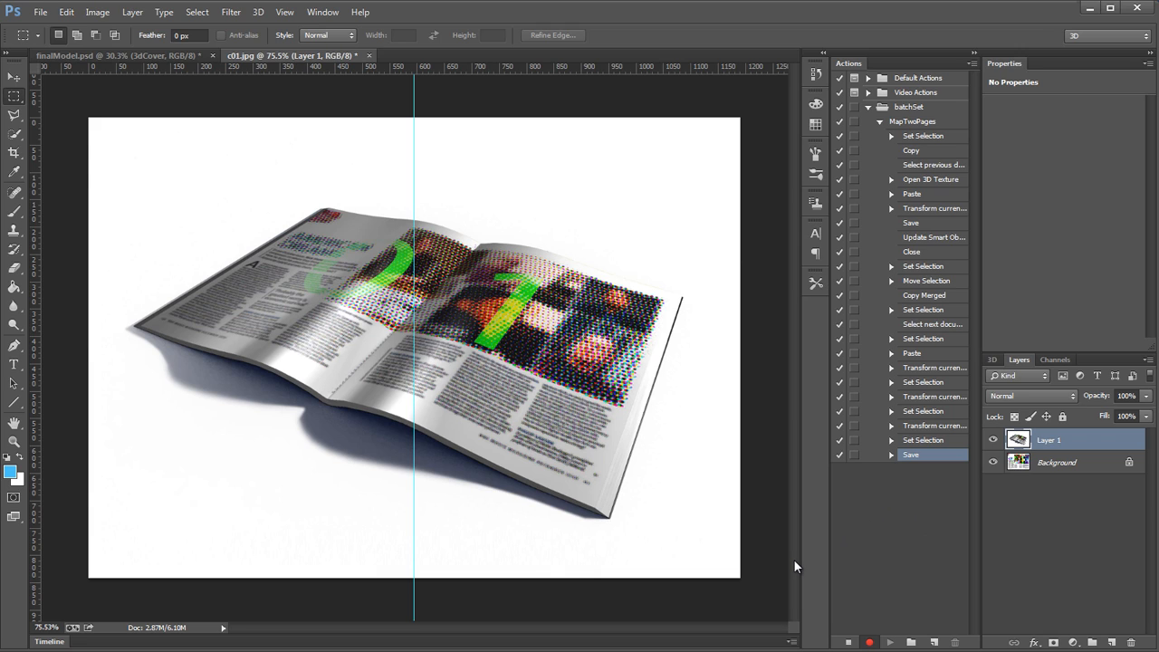
pyautogui.click(369, 55)
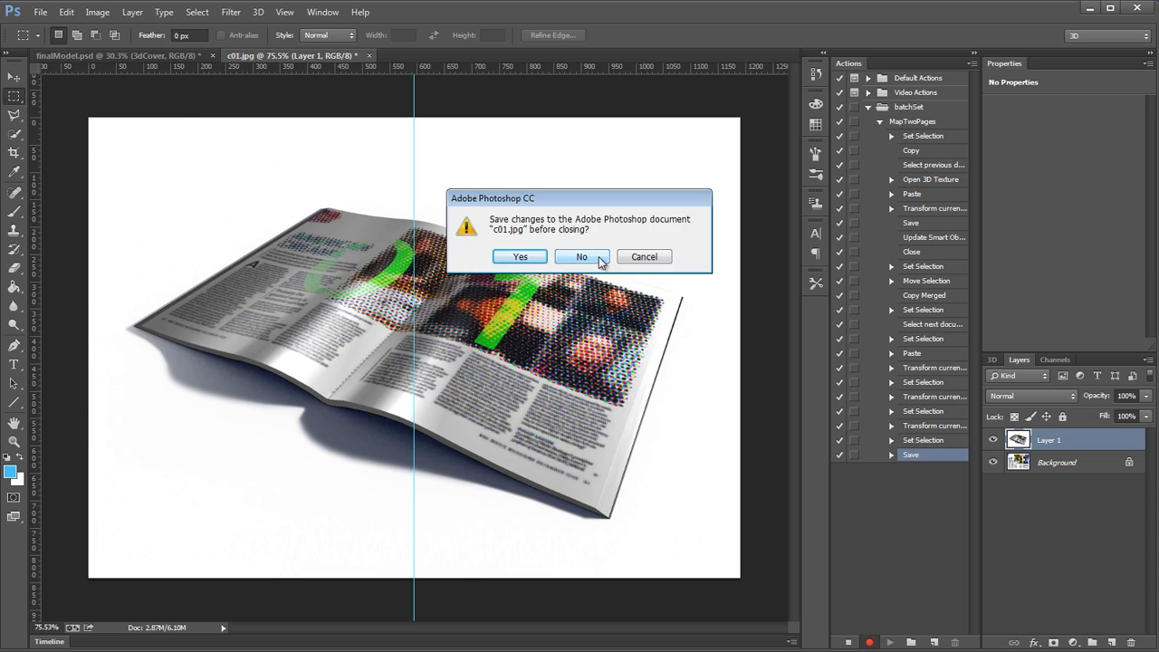
pyautogui.click(582, 257)
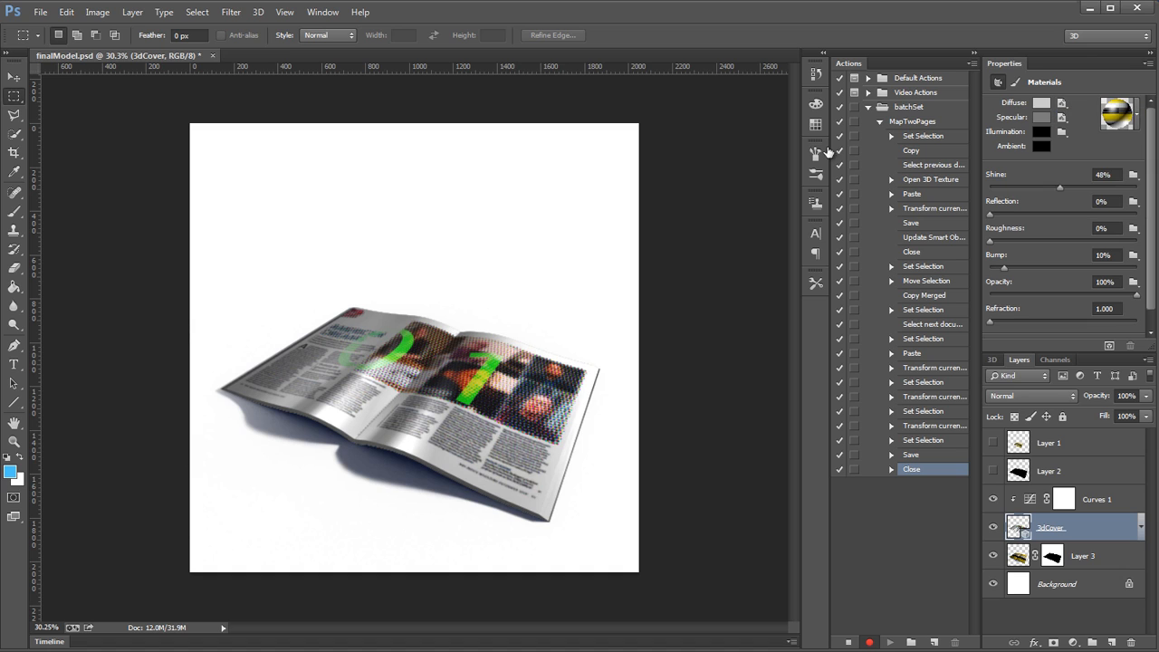
# Step: Delete everything on the customDesign layer of the 3D diffuse texture, deselect, and save and close the texture document
pyautogui.click(1061, 105)
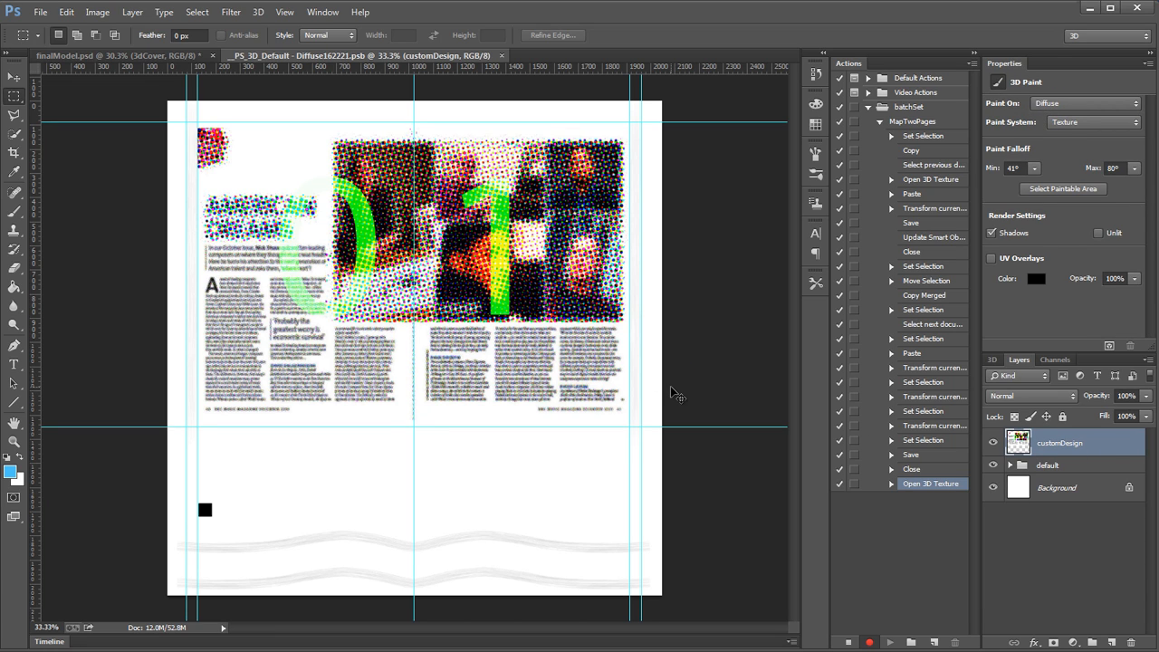
pyautogui.hotkey('ctrl', 'a')
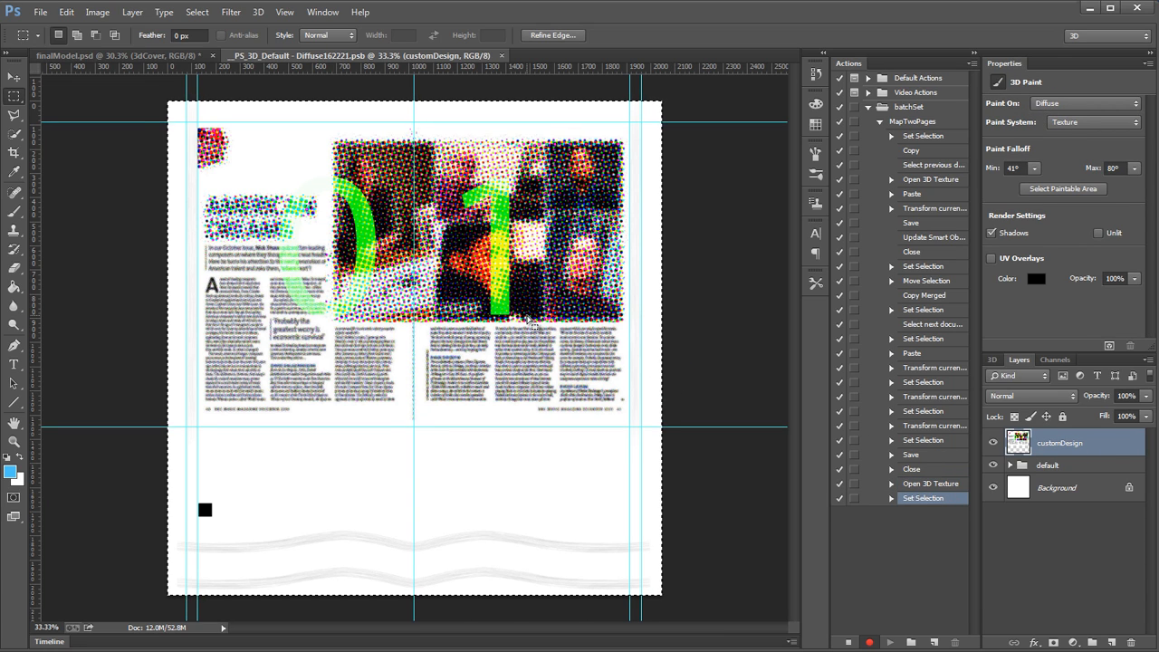
pyautogui.press('Delete')
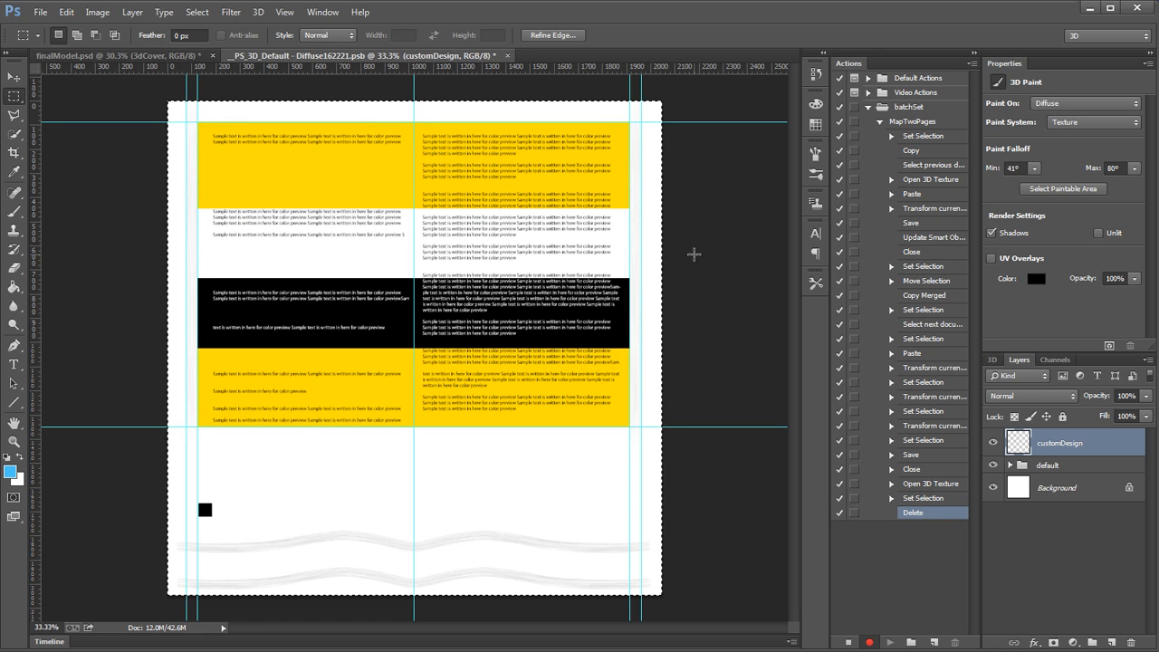
pyautogui.hotkey('ctrl', 'd')
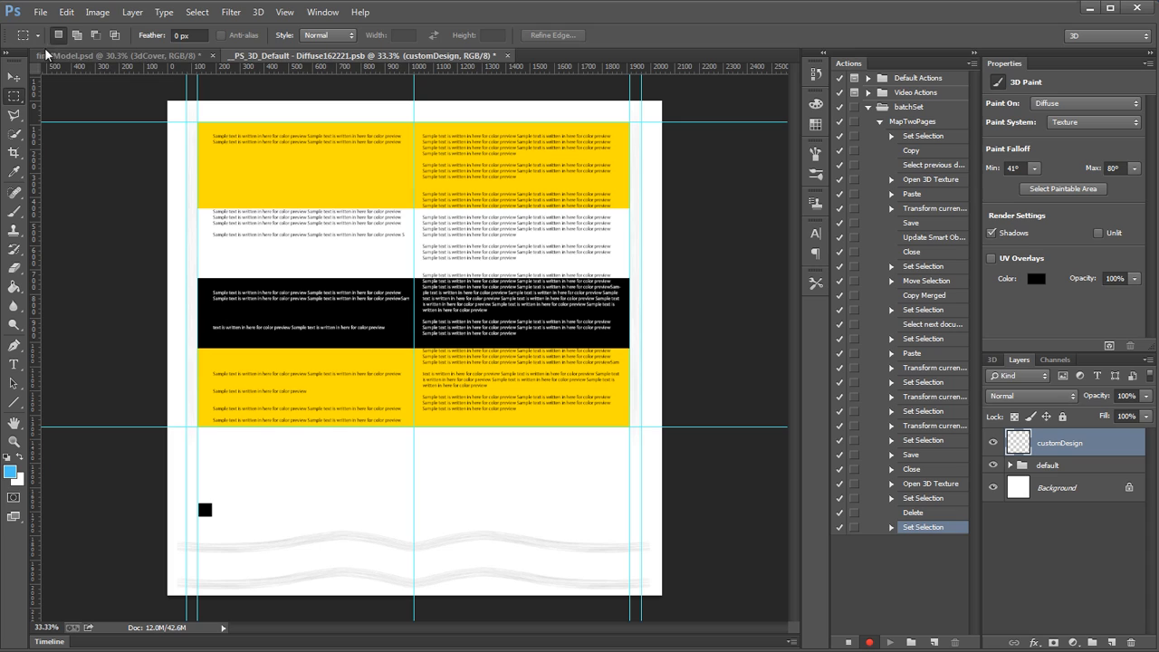
pyautogui.hotkey('ctrl', 's')
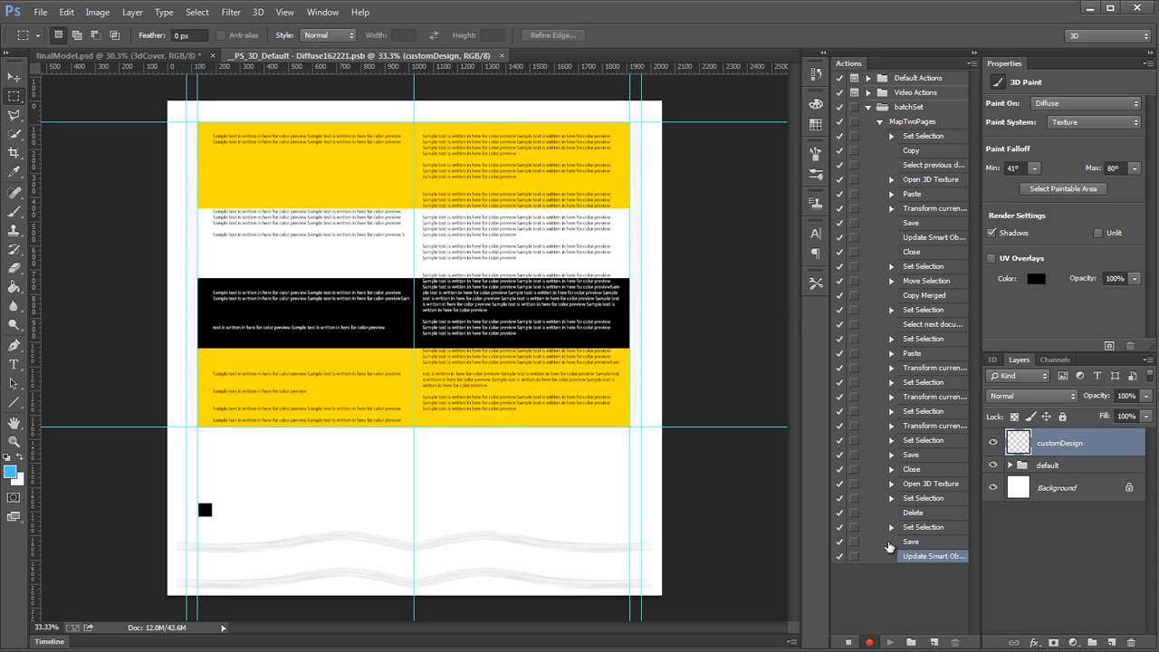
pyautogui.click(501, 56)
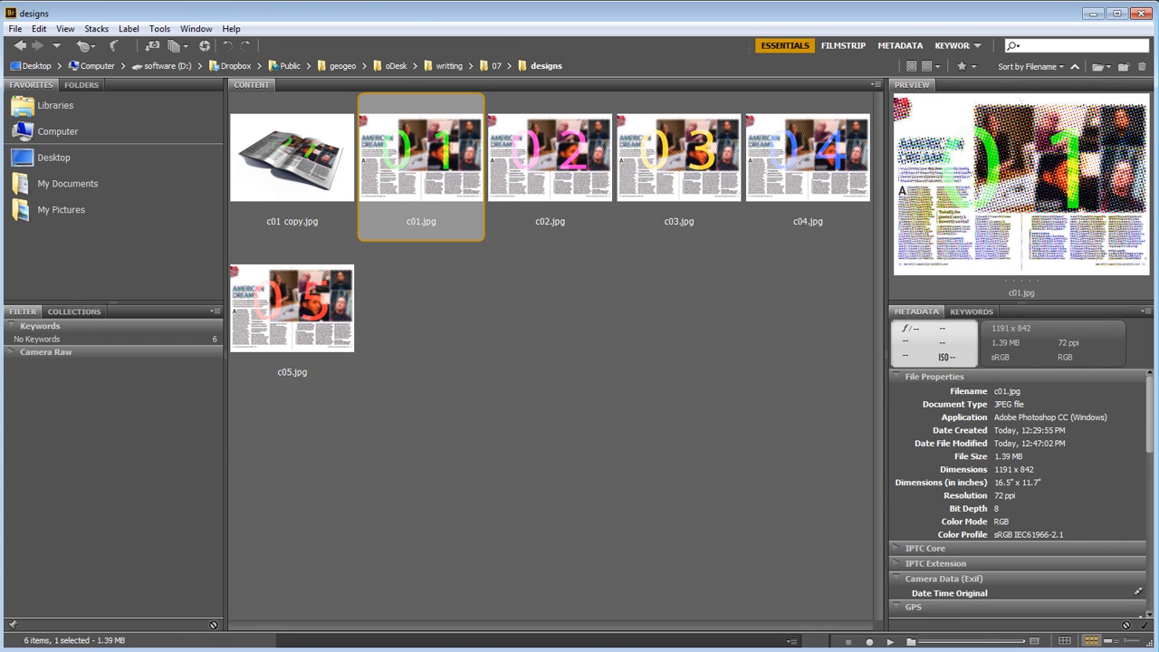
# Step: Select c02.jpg to c05.jpg in Bridge's designs folder and open Photoshop's Batch dialog for them
pyautogui.click(280, 200)
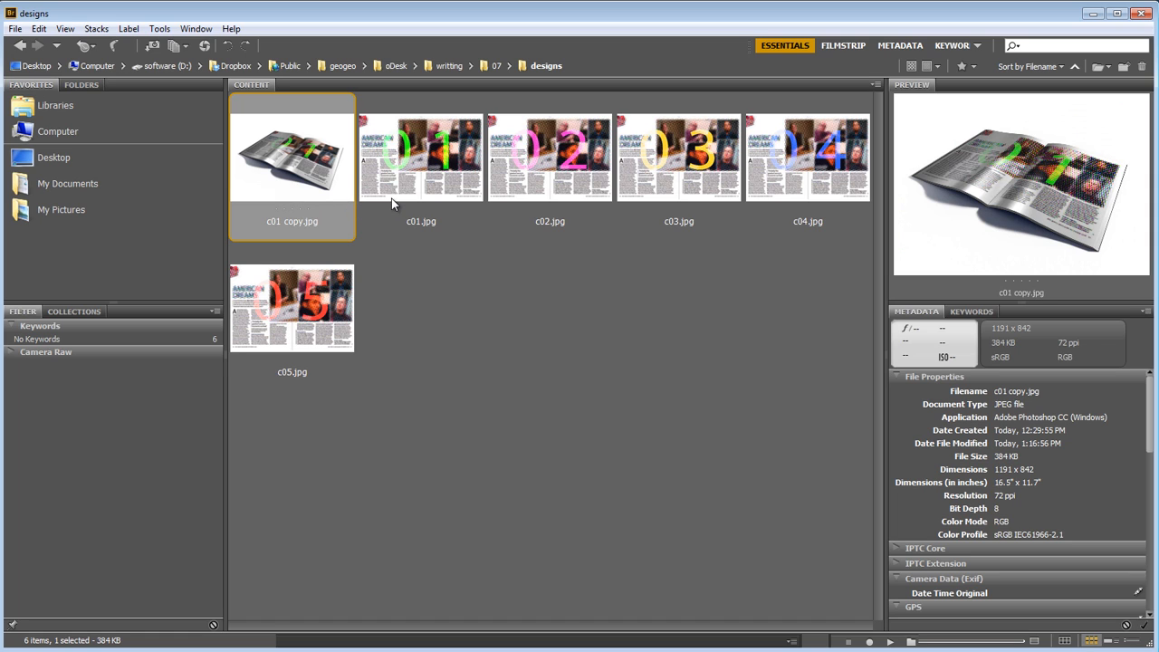
pyautogui.click(415, 177)
pyautogui.click(529, 167)
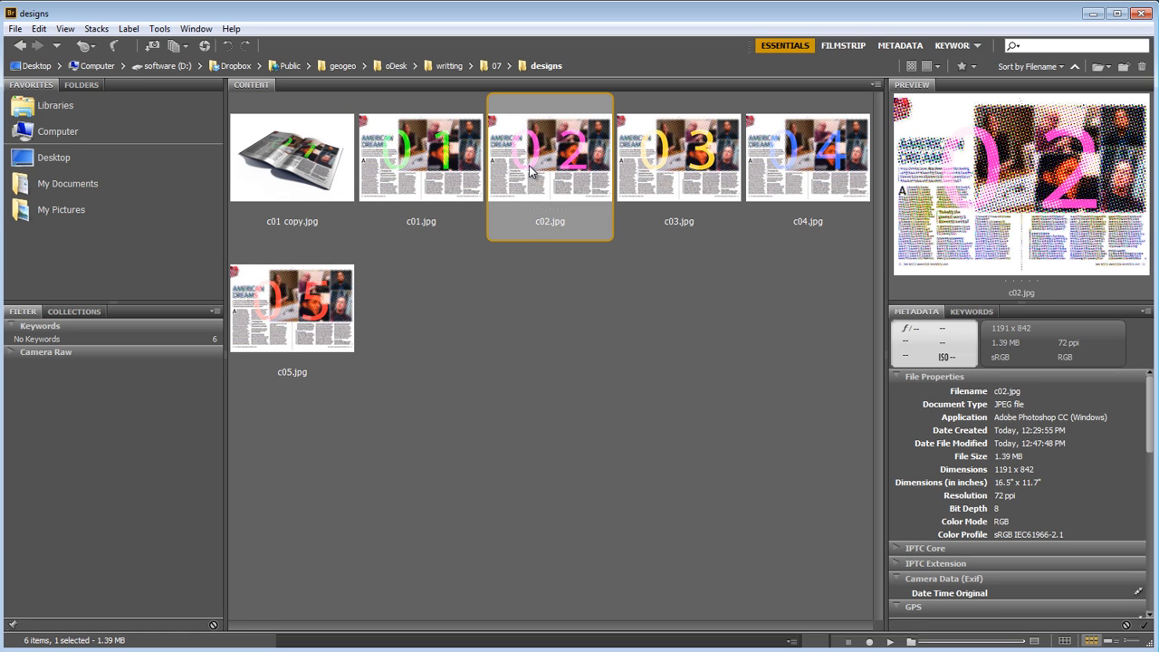
pyautogui.keyDown('shift'); pyautogui.click(288, 317); pyautogui.keyUp('shift')
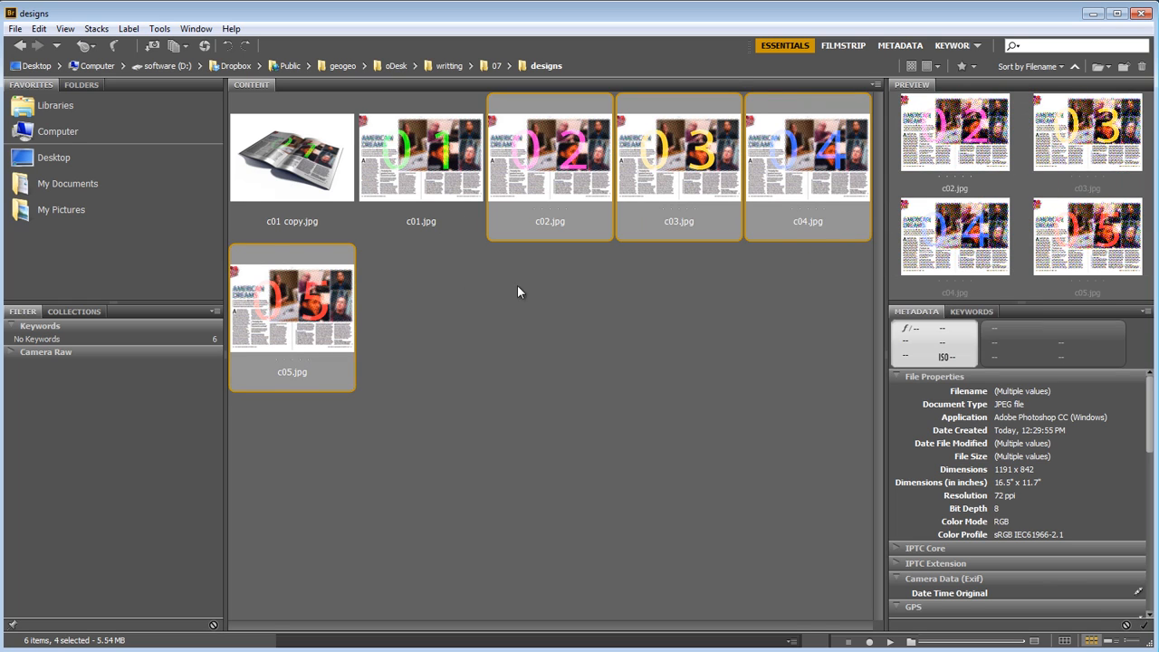
pyautogui.click(160, 28)
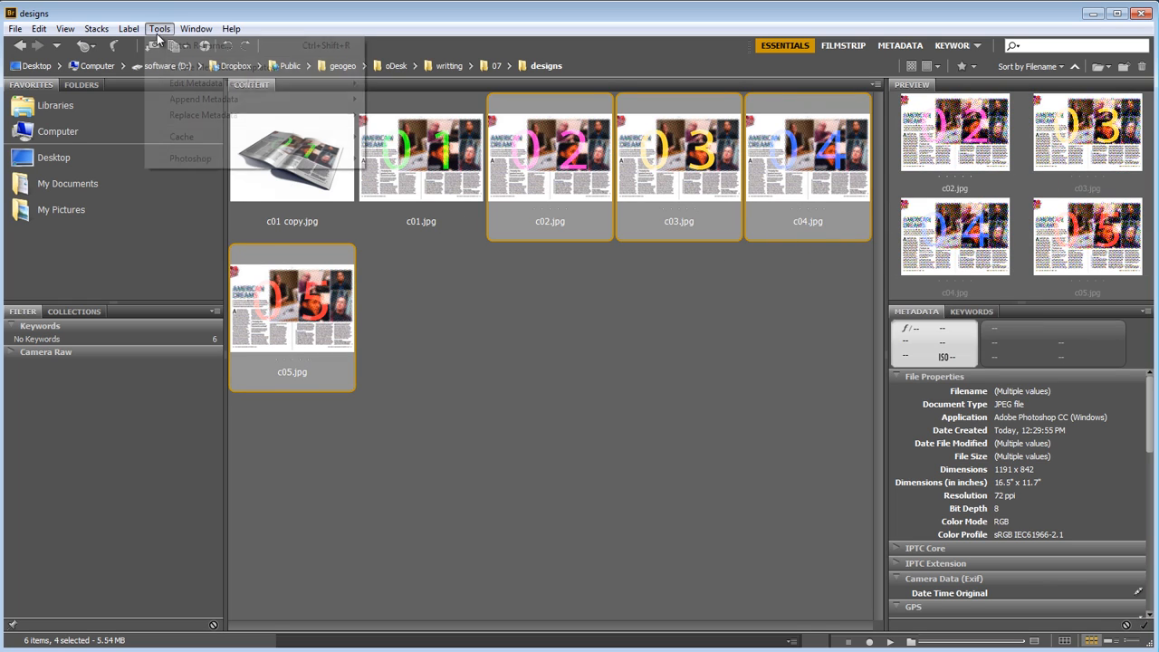
pyautogui.moveTo(210, 160)
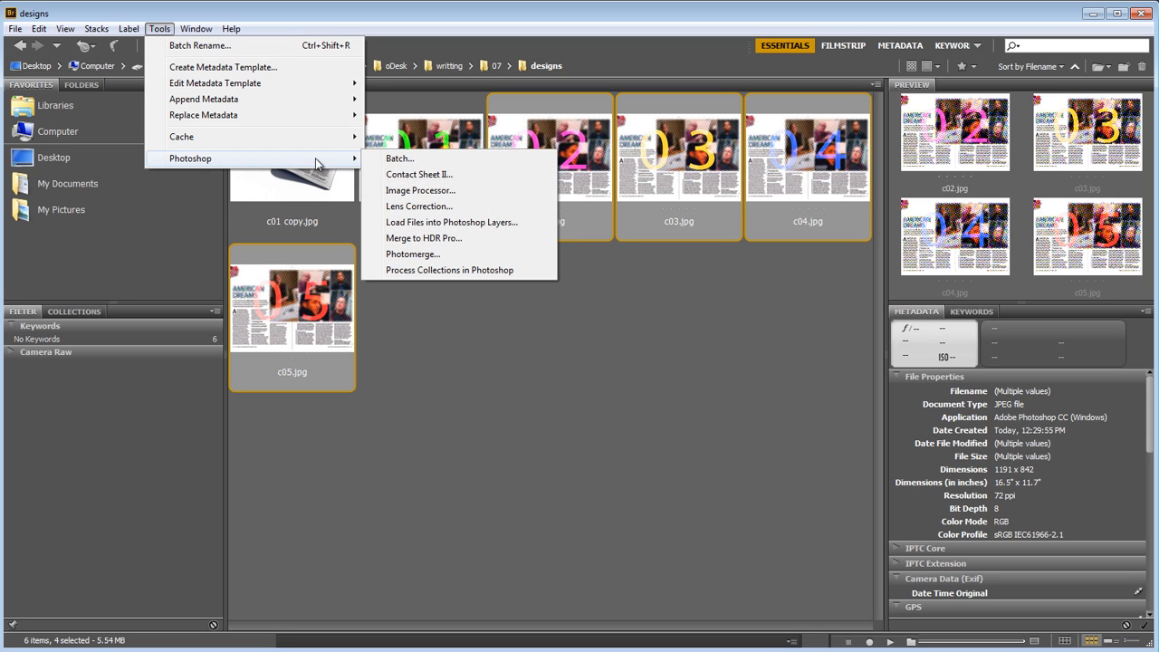
pyautogui.click(421, 162)
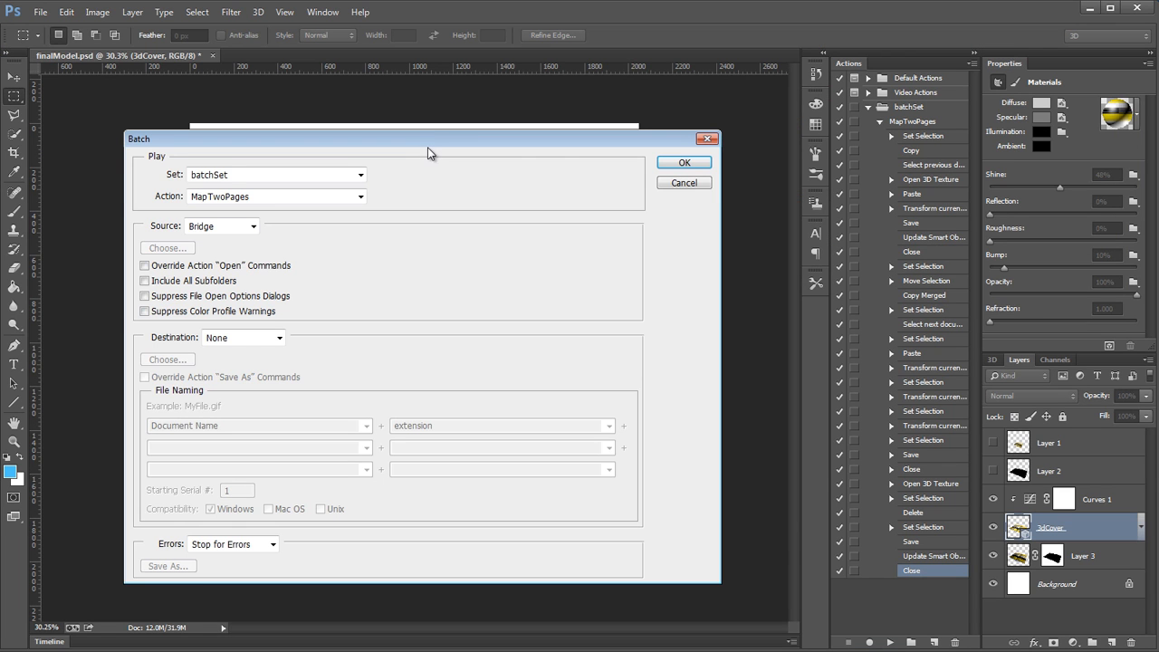
# Step: Run the batch on the Bridge files with the MapTwoPages action from batchSet and the destination None
pyautogui.moveTo(427, 145); pyautogui.dragTo(443, 119)
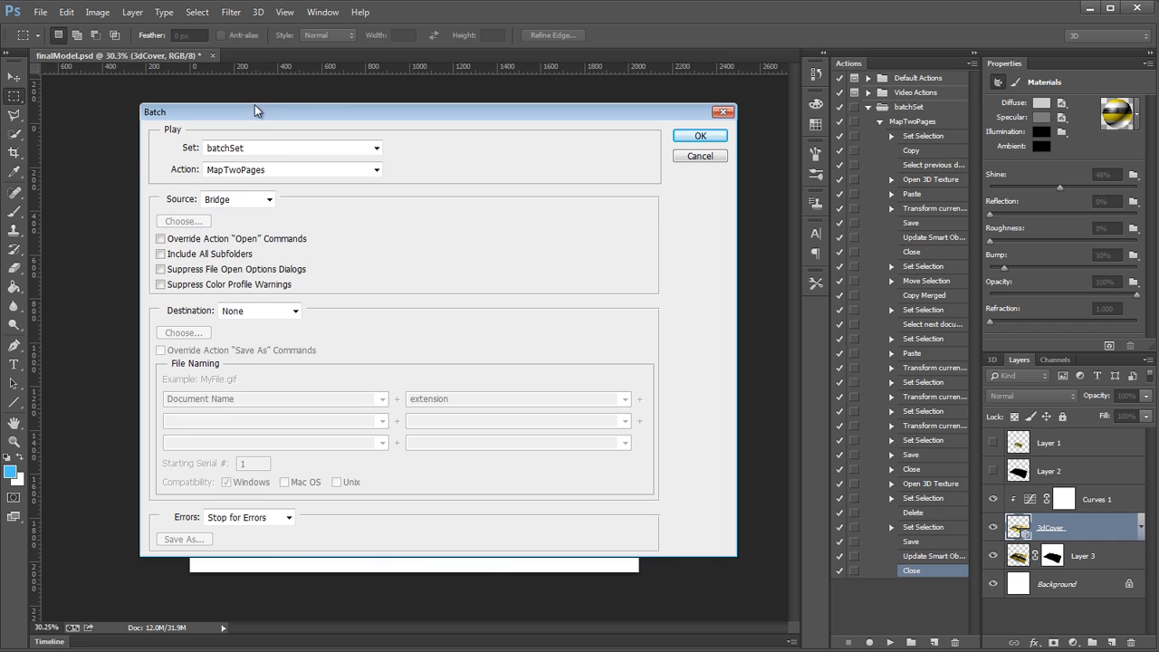
pyautogui.moveTo(254, 109)
pyautogui.mouseDown()
pyautogui.moveTo(234, 124)
pyautogui.moveTo(247, 108)
pyautogui.mouseUp()
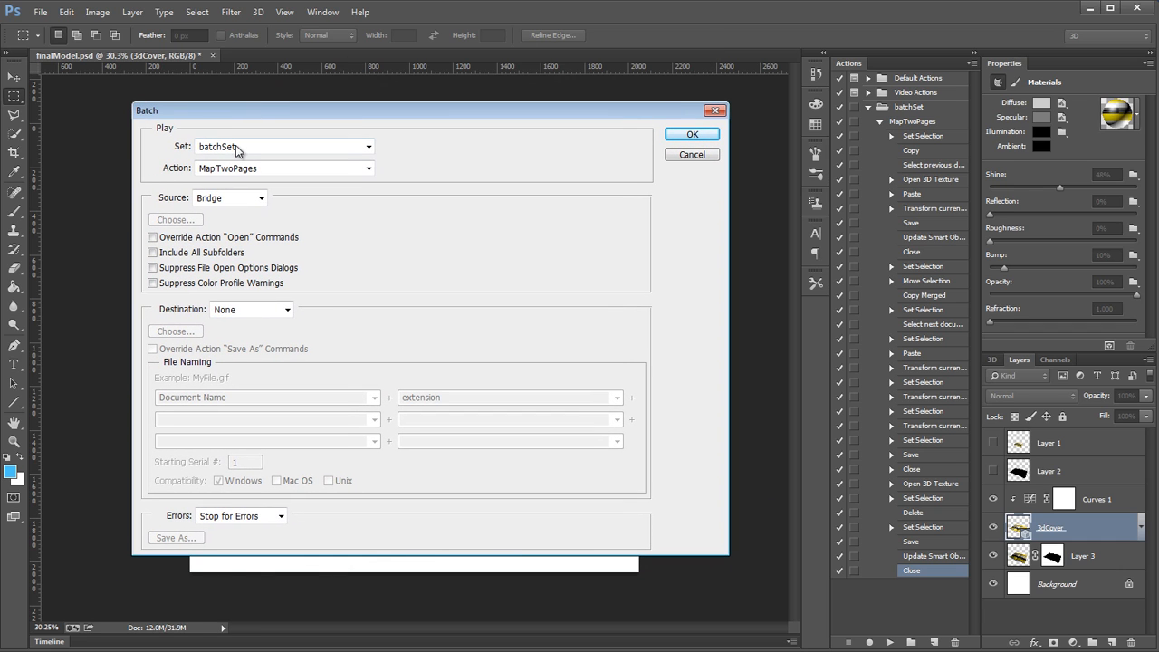
pyautogui.click(331, 151)
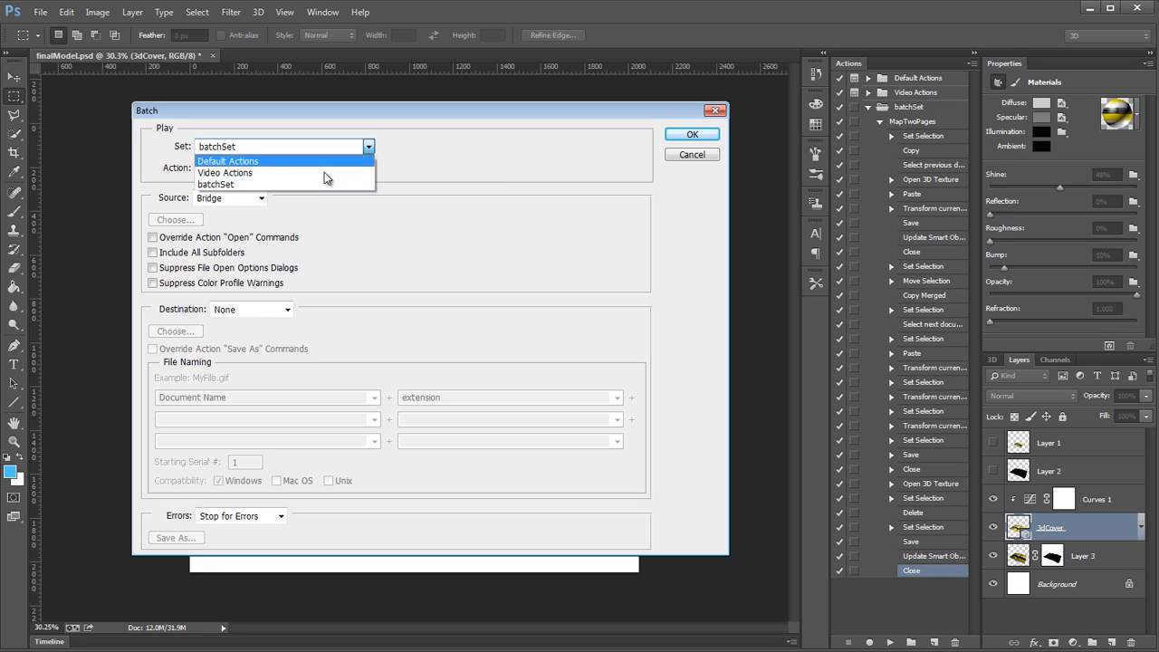
pyautogui.click(316, 184)
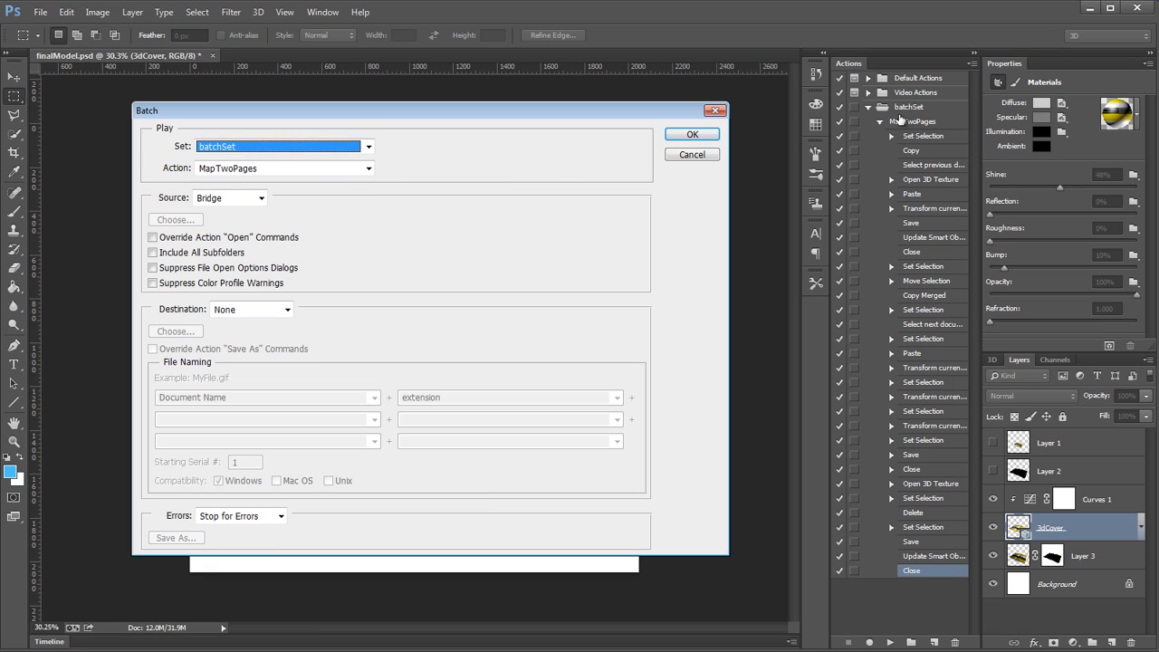
pyautogui.click(263, 170)
pyautogui.click(279, 171)
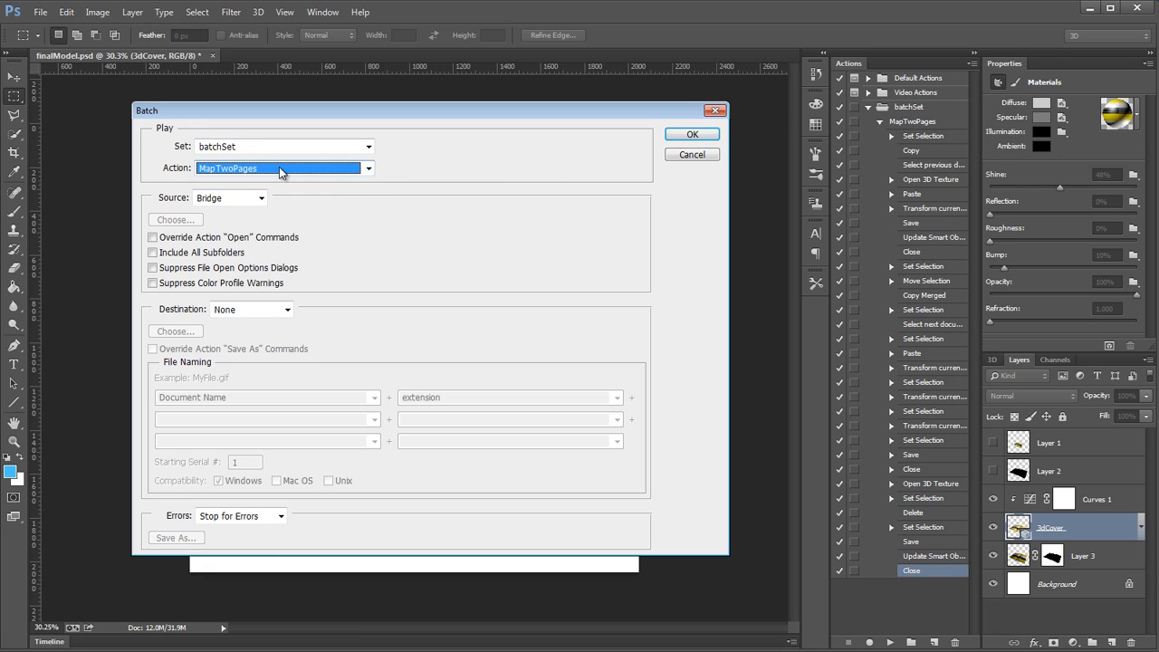
pyautogui.moveTo(414, 114); pyautogui.dragTo(401, 117)
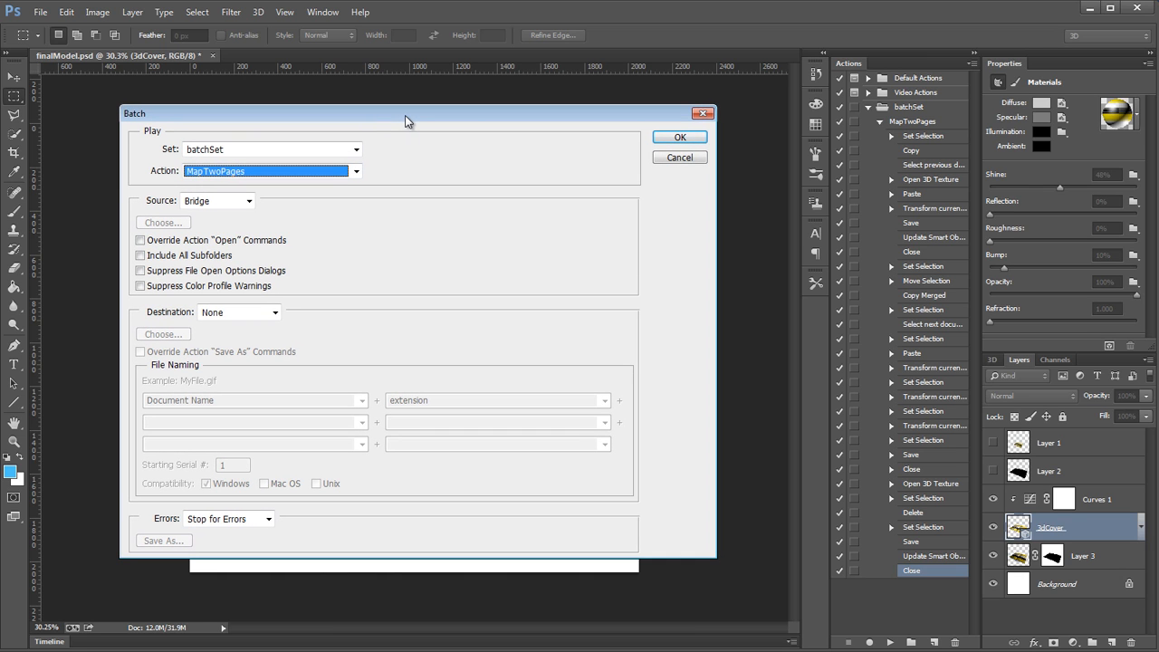
pyautogui.click(684, 138)
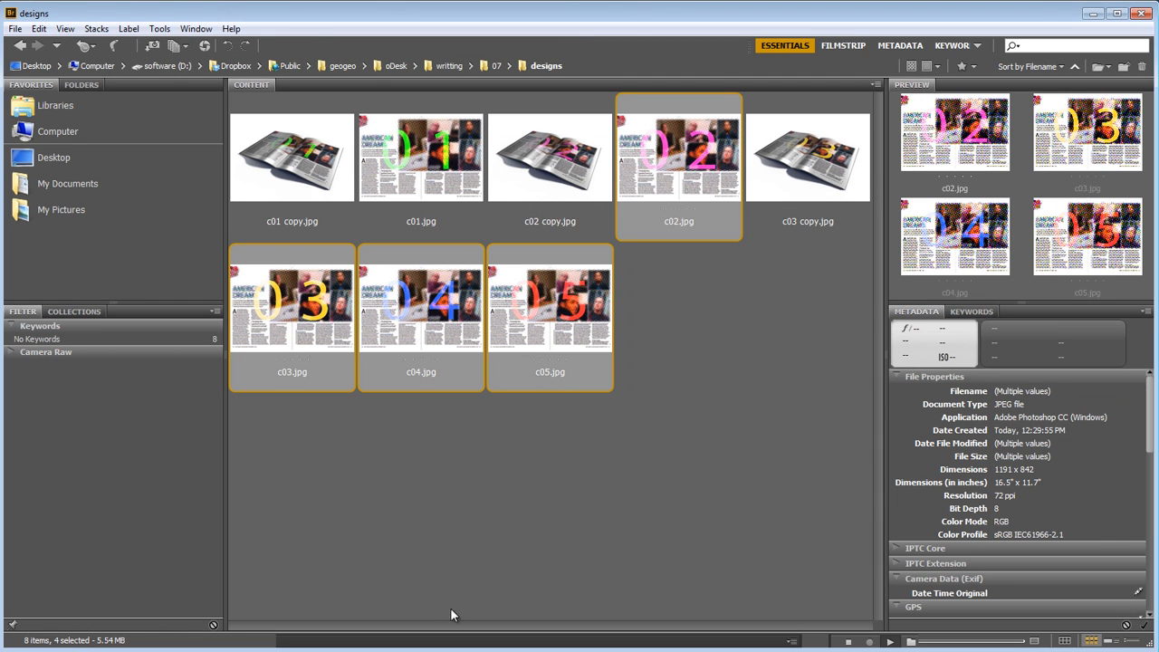
# Step: Preview the rendered booklet copies in the designs folder, from c01 copy.jpg to c05 copy.jpg
pyautogui.click(566, 181)
pyautogui.click(798, 177)
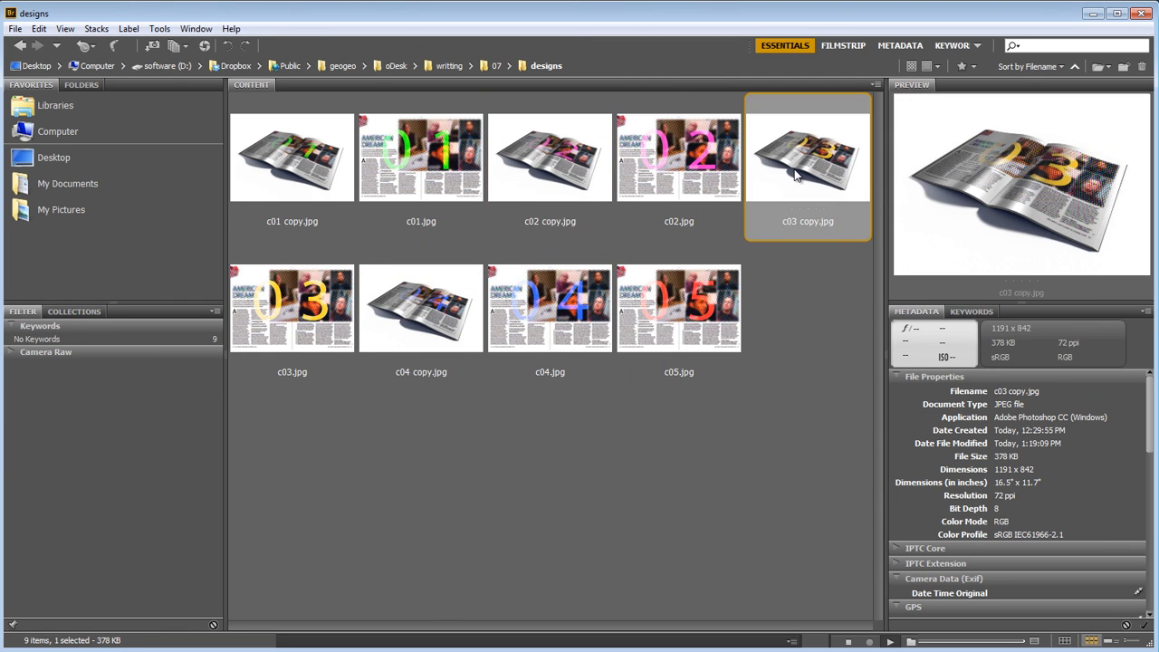
pyautogui.click(444, 311)
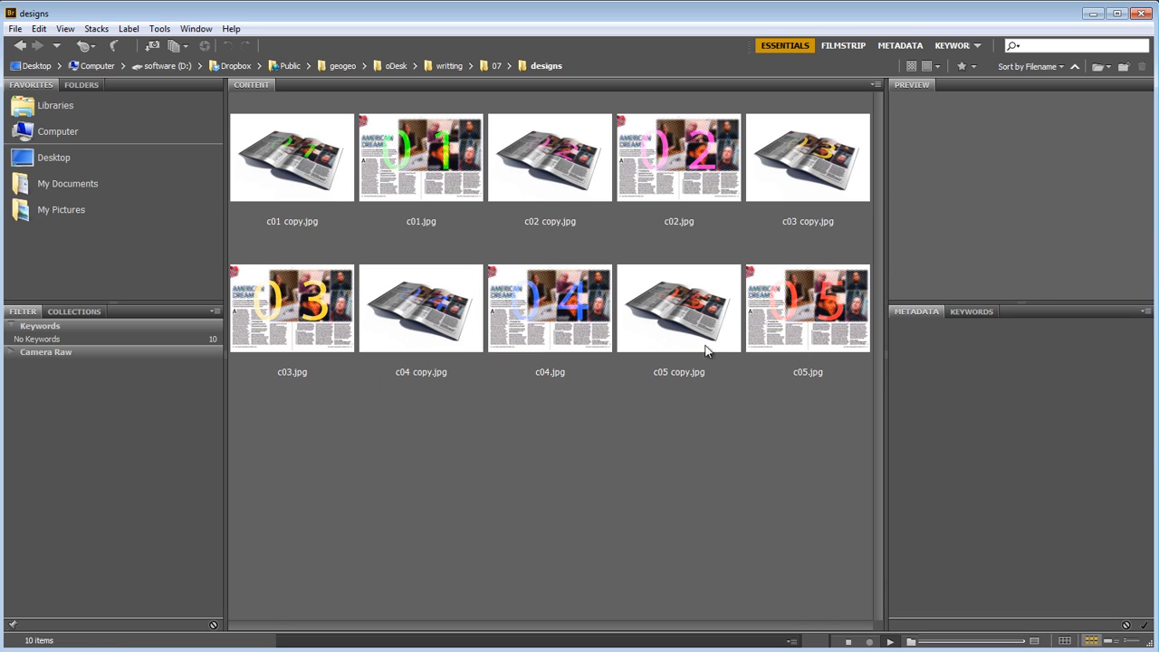
pyautogui.click(704, 346)
pyautogui.click(455, 310)
pyautogui.click(331, 180)
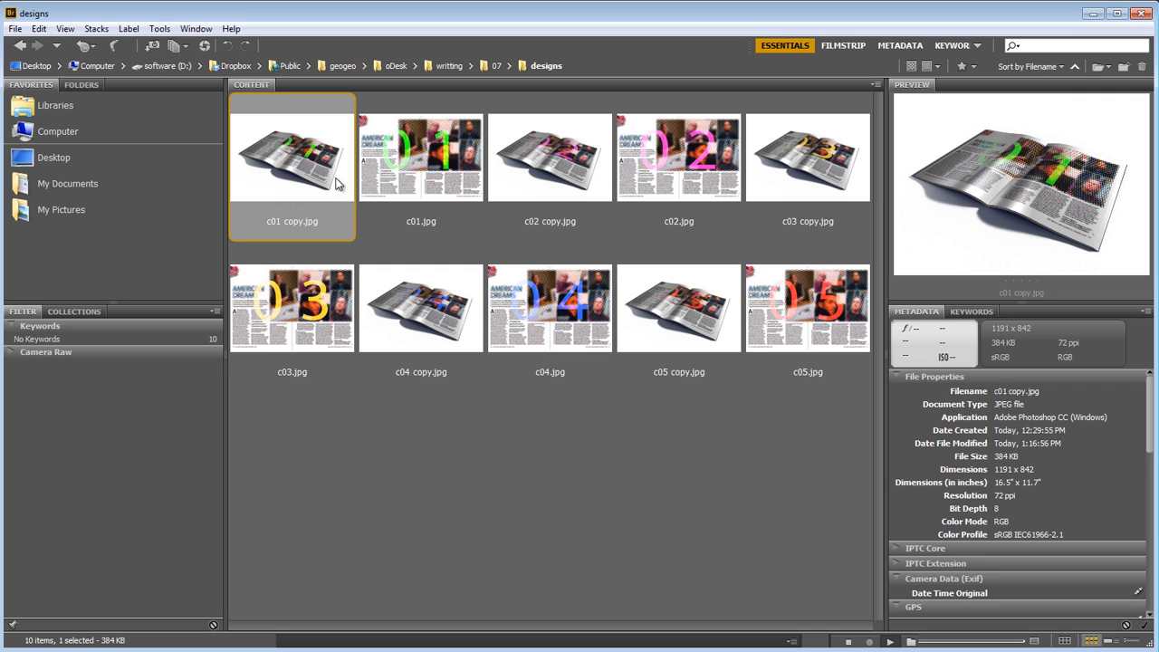
pyautogui.click(591, 182)
pyautogui.click(809, 180)
pyautogui.click(705, 313)
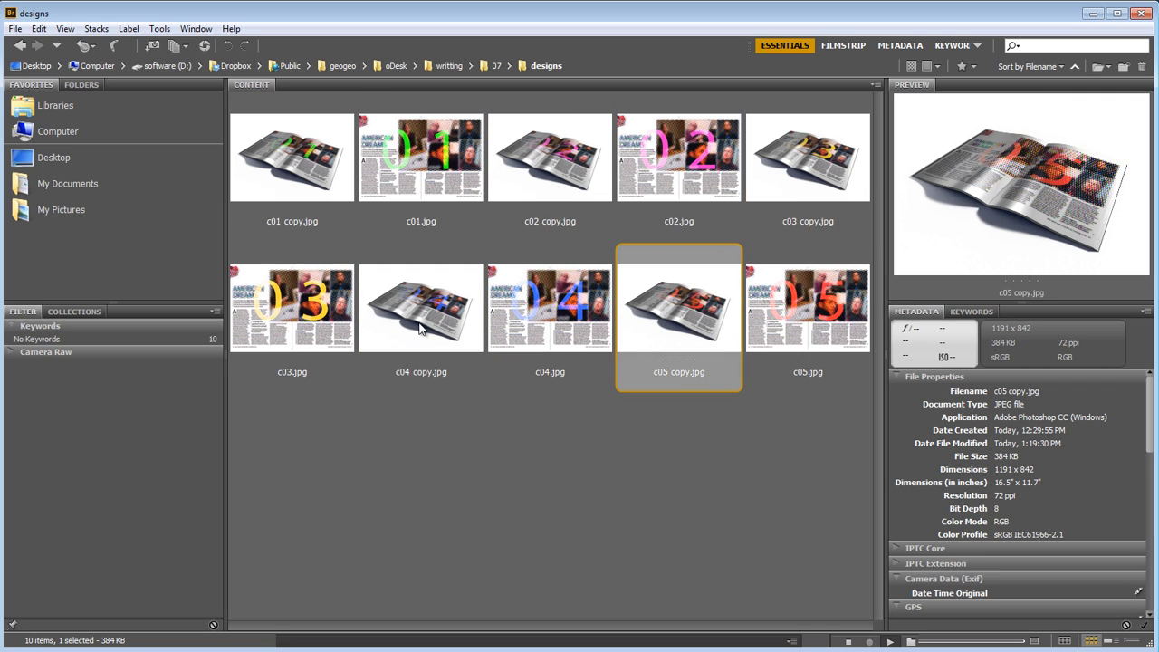
# Step: Select only the five rendered files, c01 copy.jpg to c05 copy.jpg, and open Batch Rename for them
pyautogui.click(413, 327)
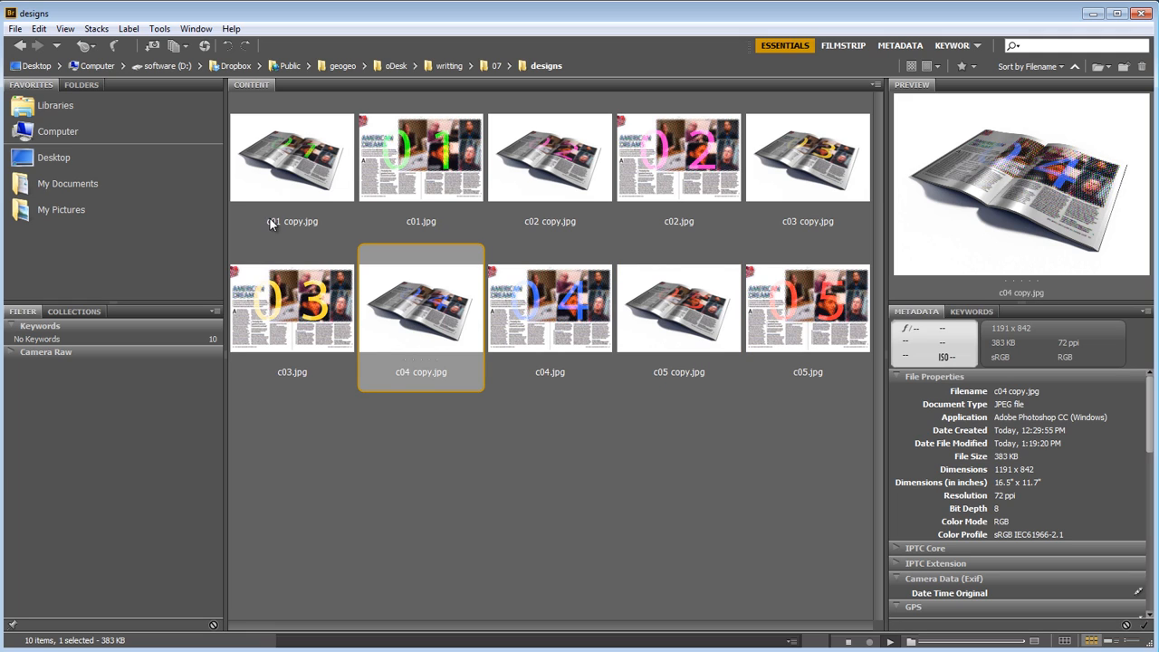
pyautogui.keyDown('ctrl'); pyautogui.click(704, 330); pyautogui.keyUp('ctrl')
pyautogui.keyDown('ctrl'); pyautogui.click(828, 172); pyautogui.keyUp('ctrl')
pyautogui.keyDown('ctrl'); pyautogui.click(589, 181); pyautogui.keyUp('ctrl')
pyautogui.keyDown('ctrl'); pyautogui.click(322, 180); pyautogui.keyUp('ctrl')
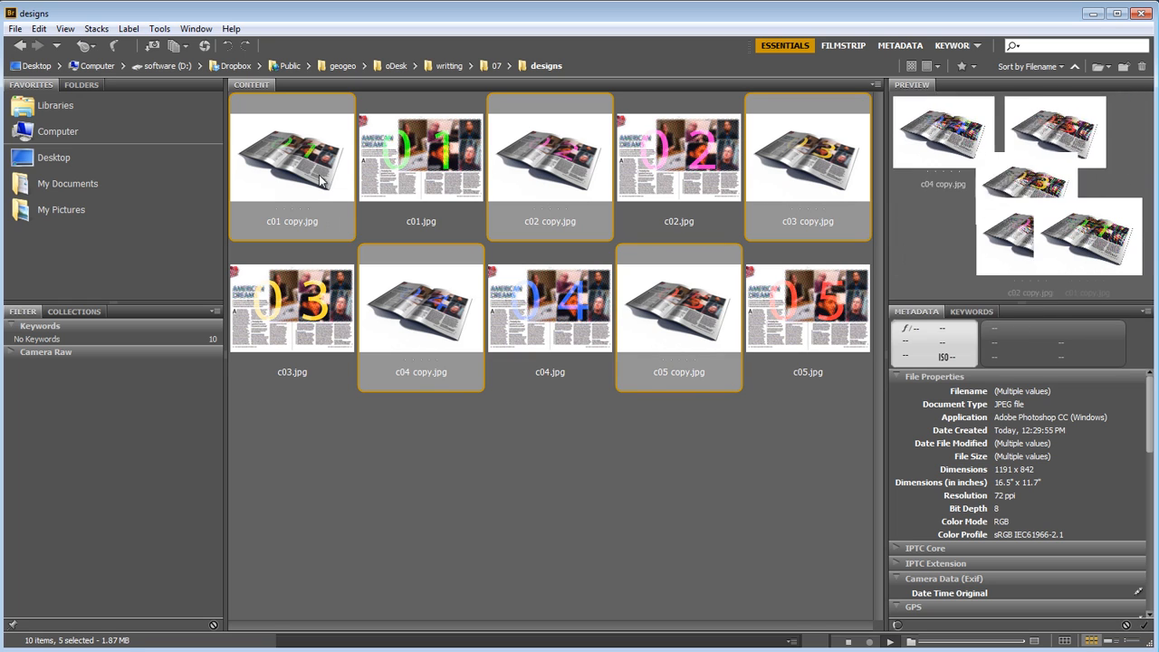
pyautogui.click(160, 28)
pyautogui.click(176, 50)
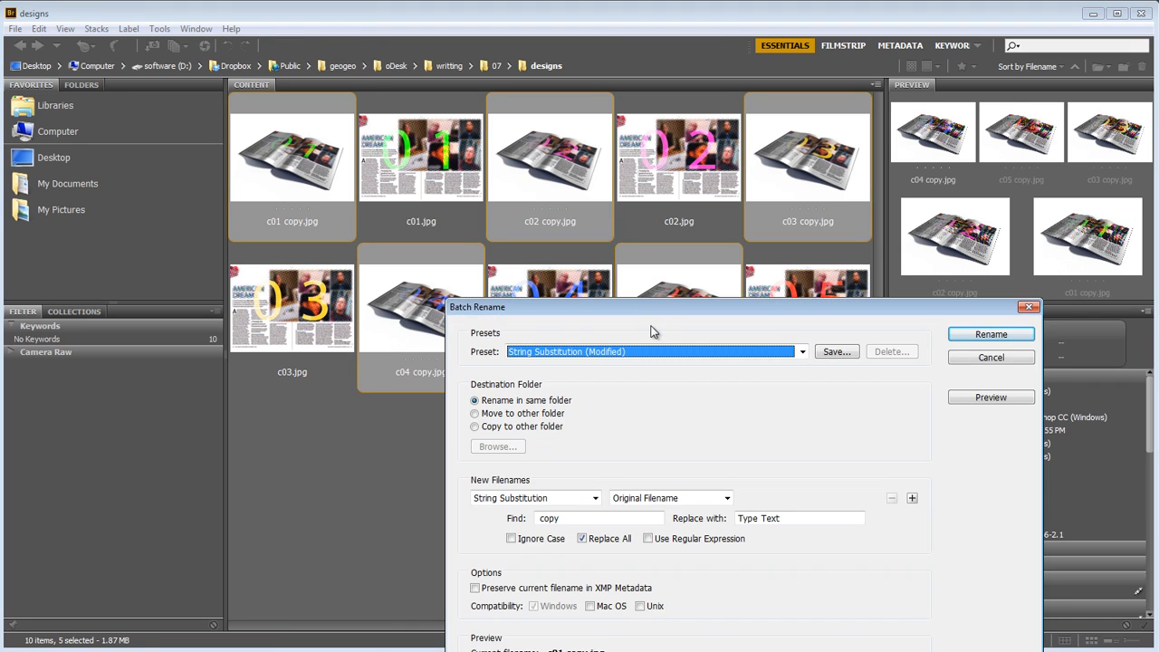
# Step: Batch-rename the files in the same folder by replacing " copy" with "Rendered" in the original filenames, previewing the new names before applying
pyautogui.moveTo(653, 309); pyautogui.dragTo(413, 197)
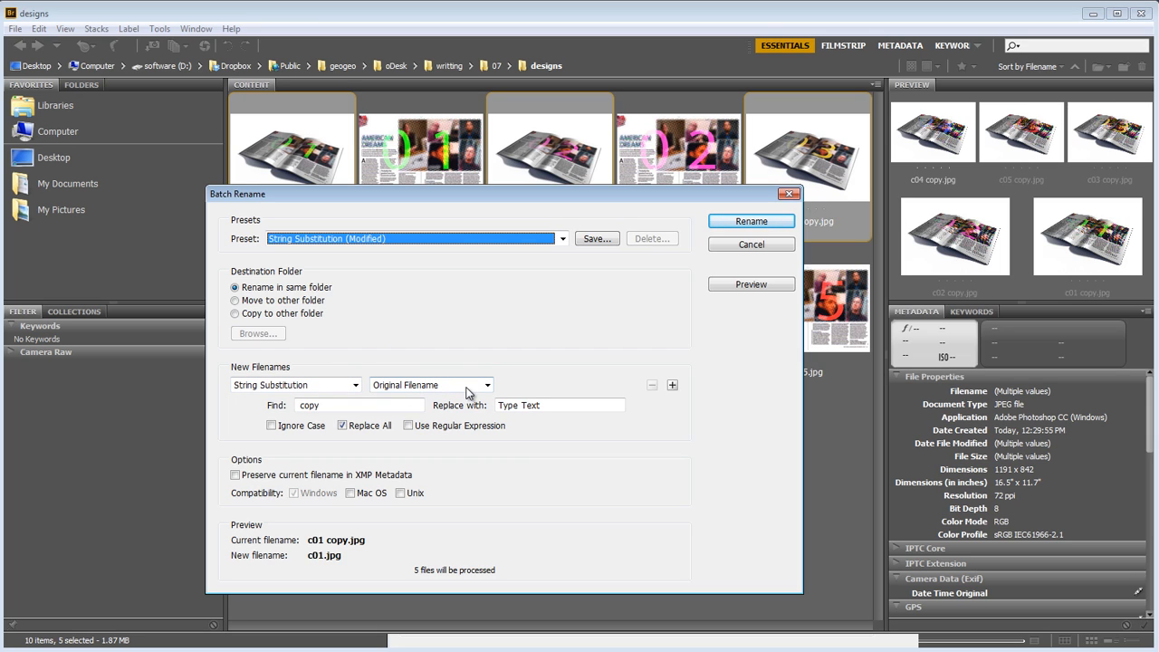
pyautogui.click(344, 407)
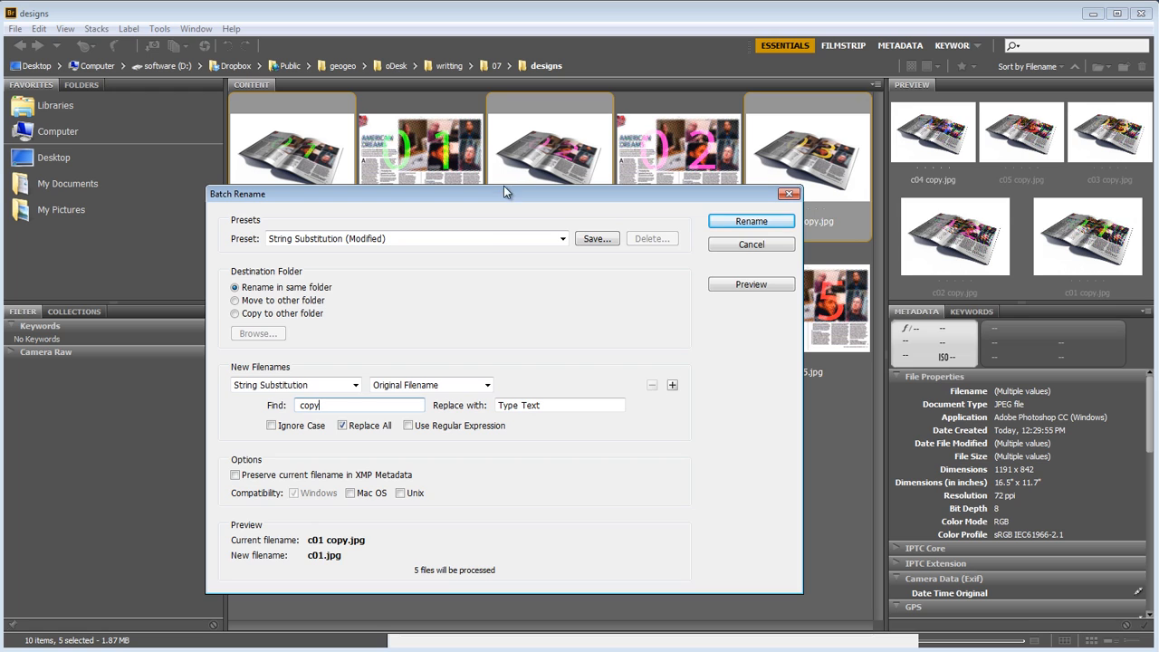
pyautogui.moveTo(504, 190); pyautogui.dragTo(648, 93)
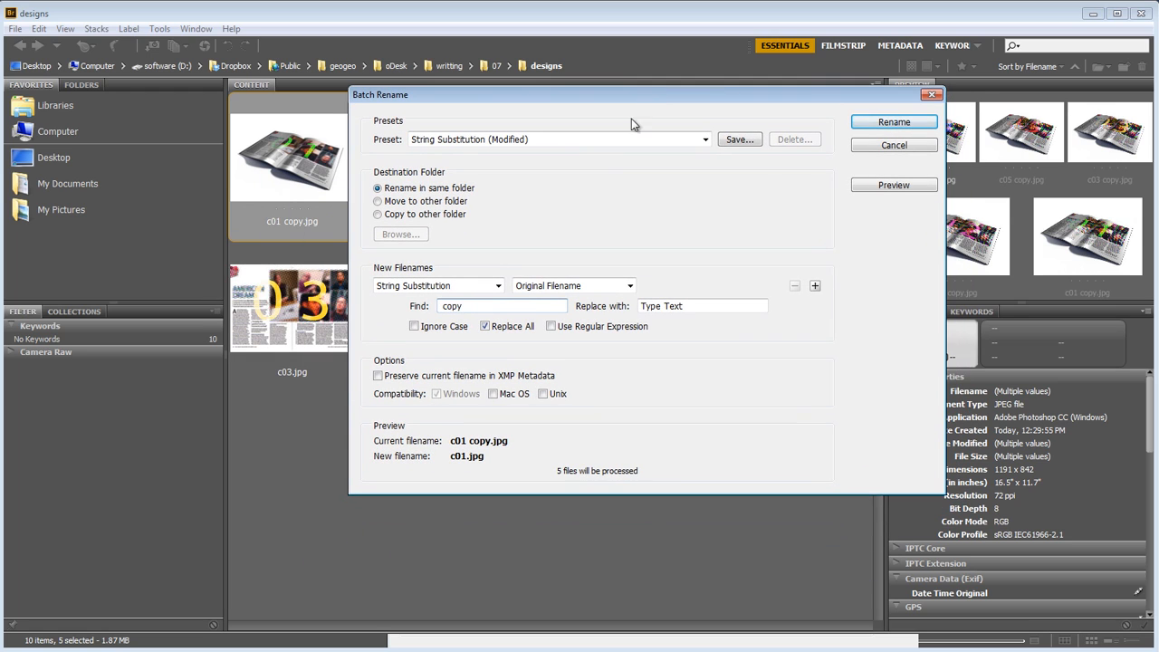
pyautogui.doubleClick(468, 306)
pyautogui.click(704, 306)
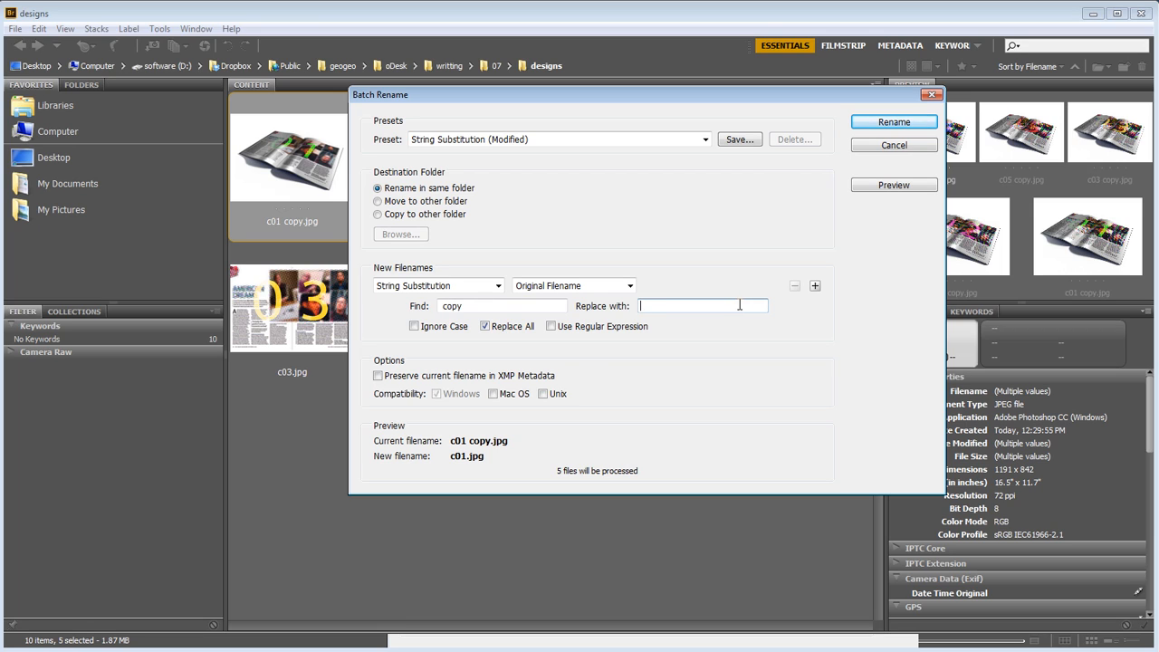
pyautogui.write('Rendered')
pyautogui.click(873, 186)
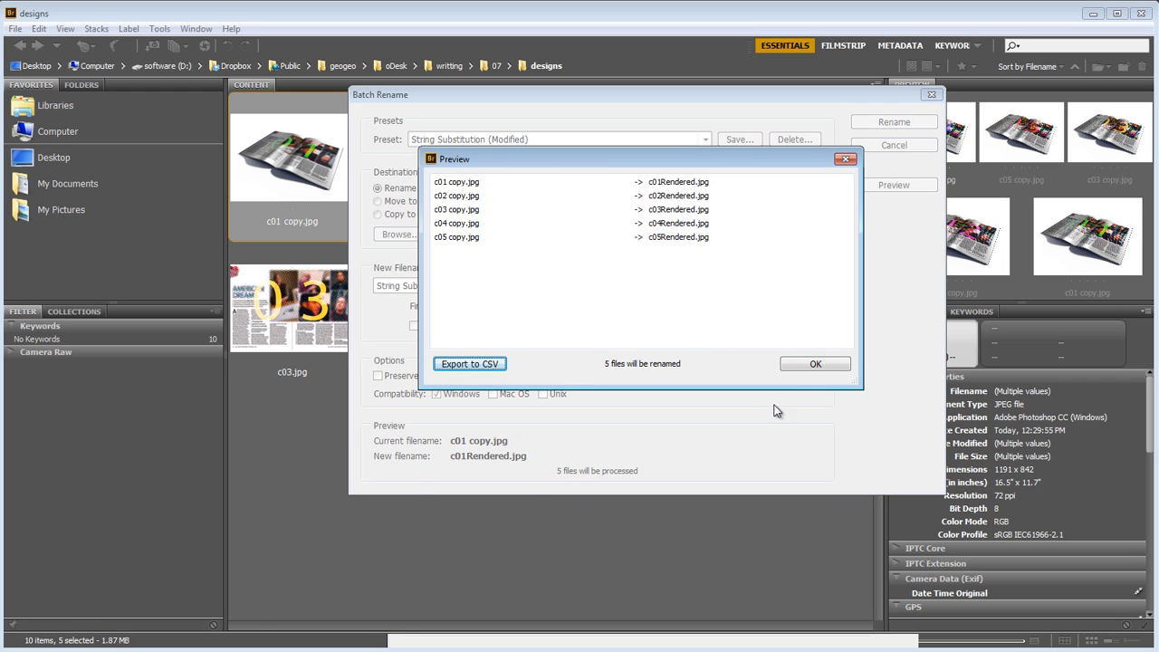
pyautogui.click(804, 363)
pyautogui.click(894, 122)
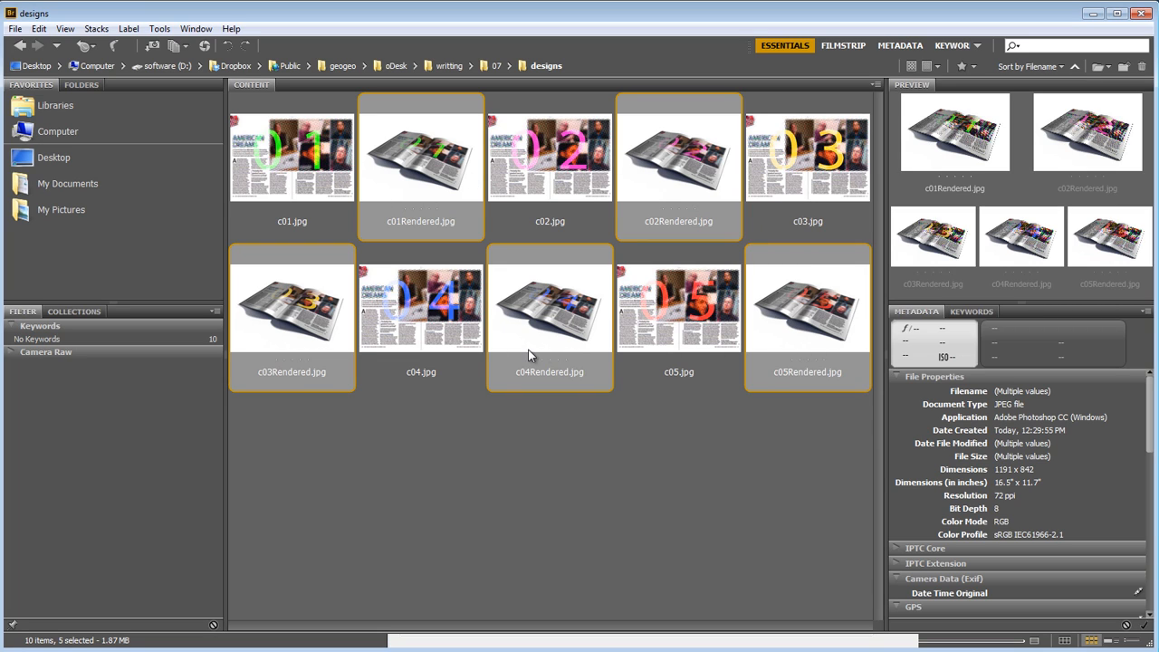
# Step: Deselect the files and examine the previews of the renamed booklet renders from c01Rendered.jpg to c05Rendered.jpg
pyautogui.click(527, 445)
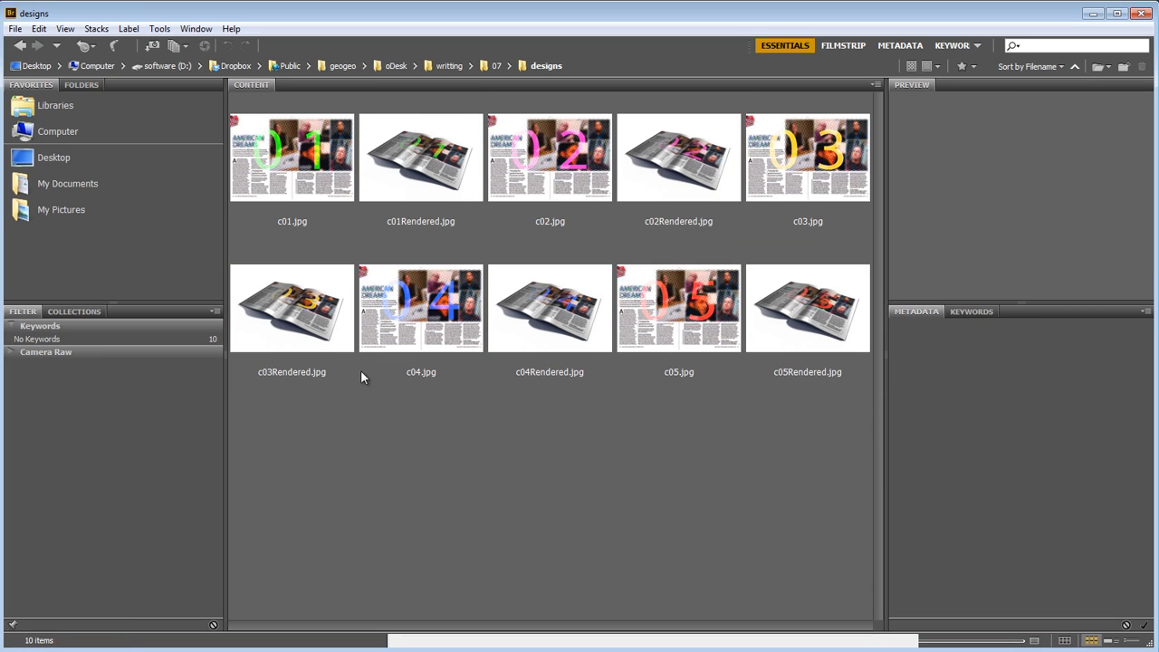
pyautogui.click(303, 326)
pyautogui.click(423, 145)
pyautogui.click(545, 247)
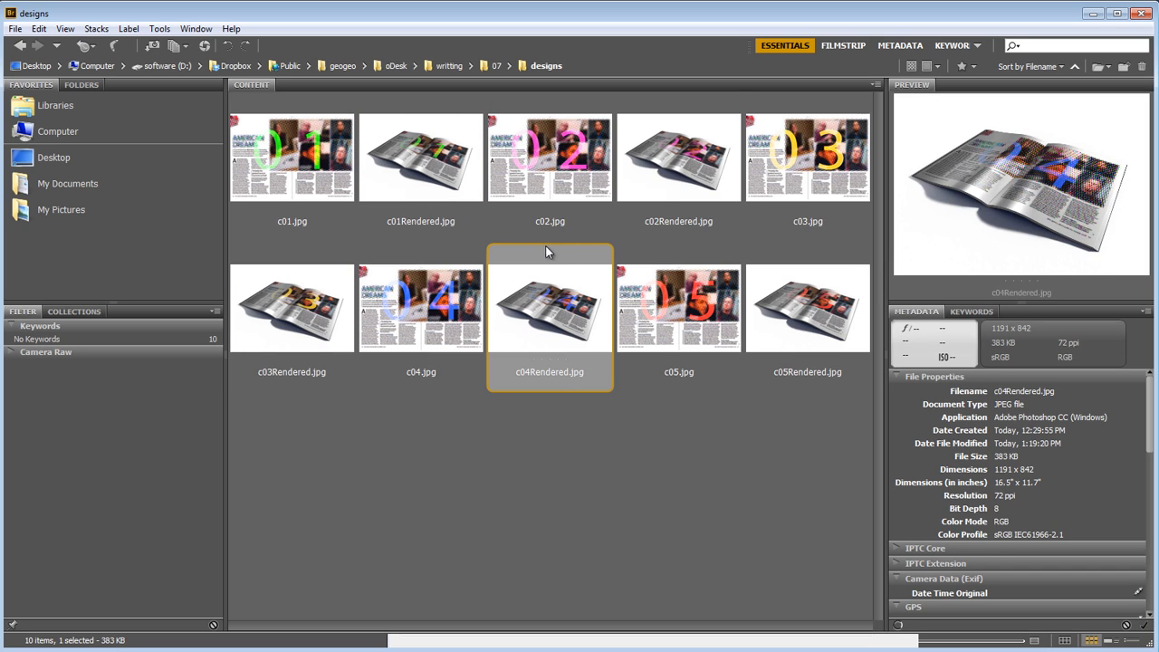
pyautogui.click(636, 195)
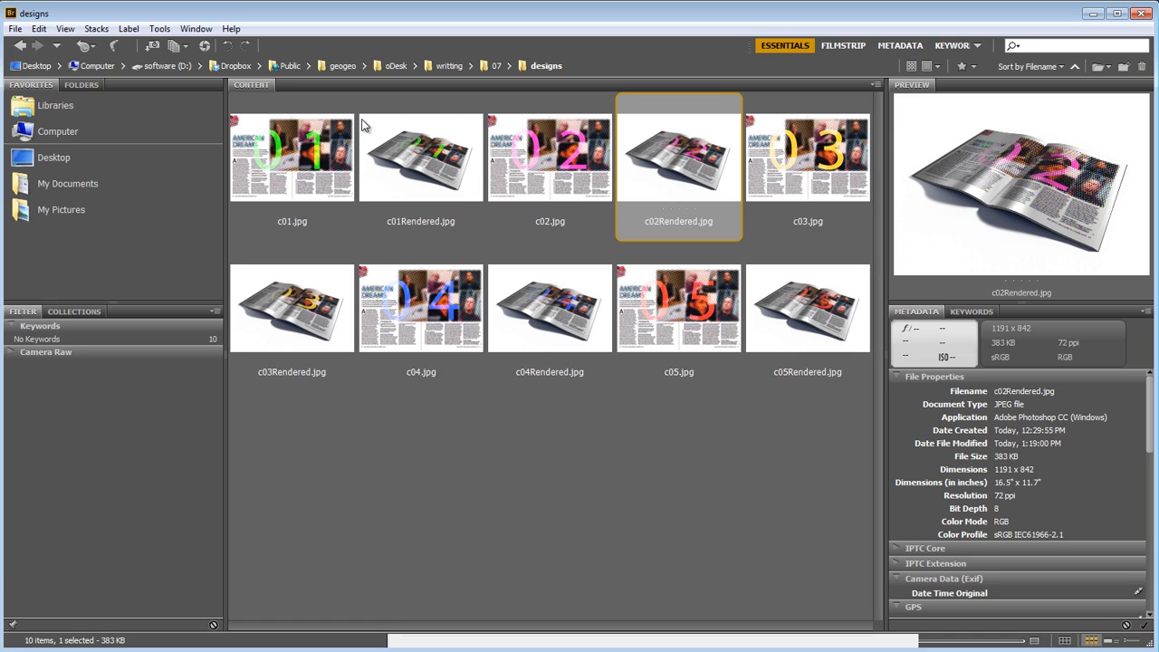
pyautogui.click(820, 315)
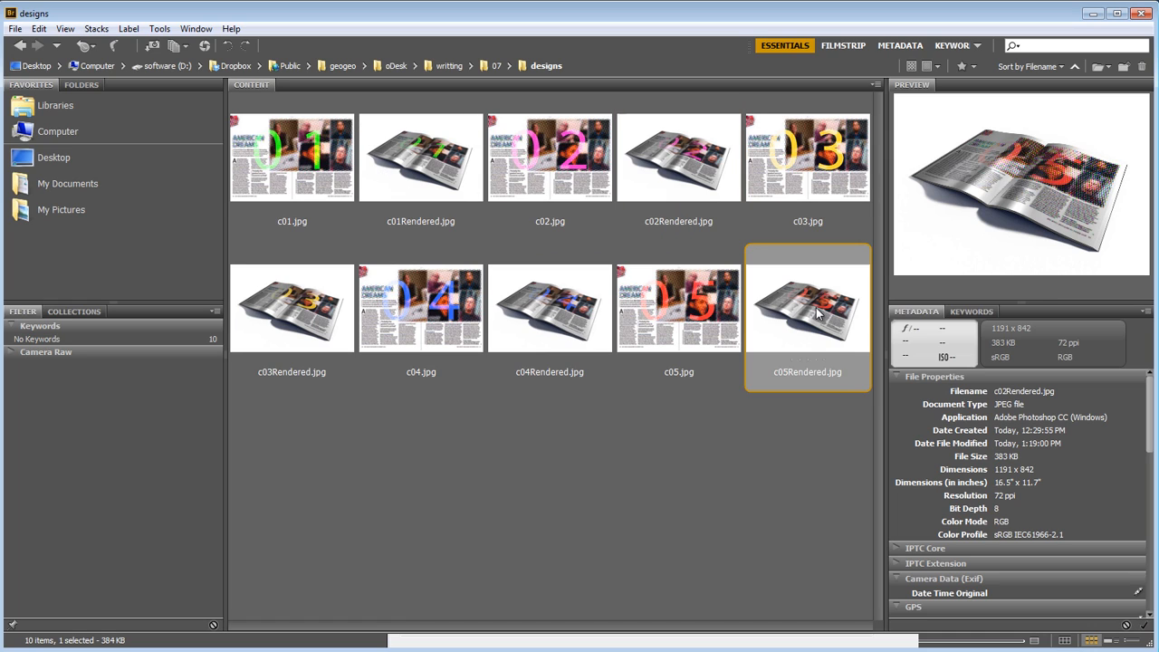
pyautogui.click(553, 324)
pyautogui.click(315, 317)
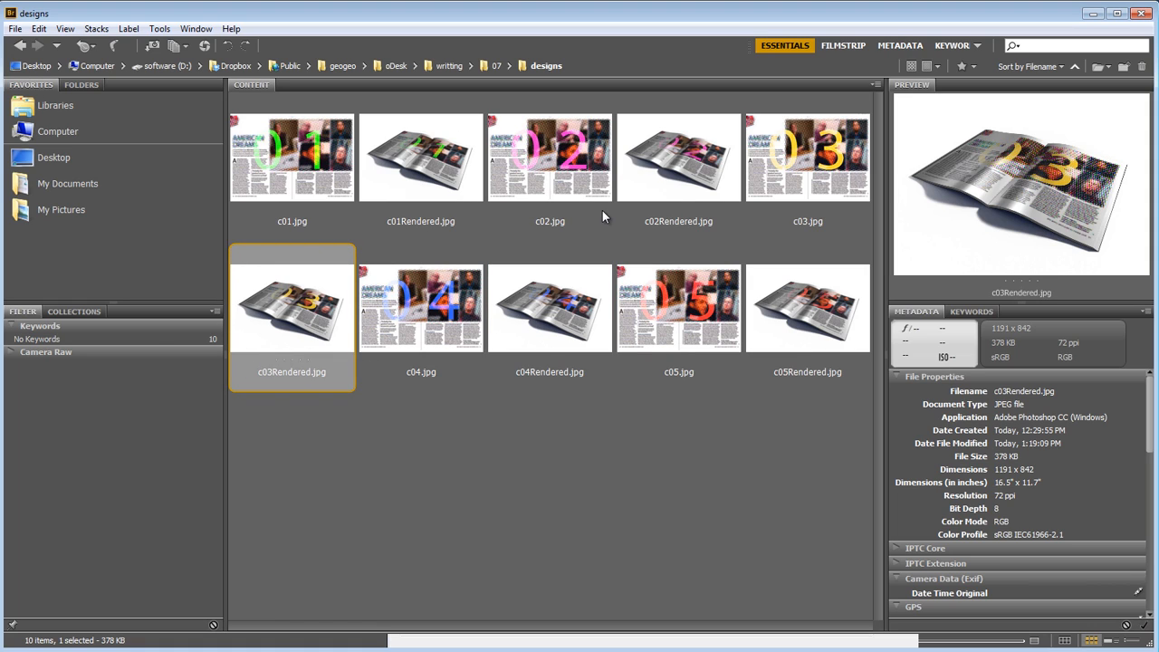
pyautogui.click(429, 175)
pyautogui.click(697, 179)
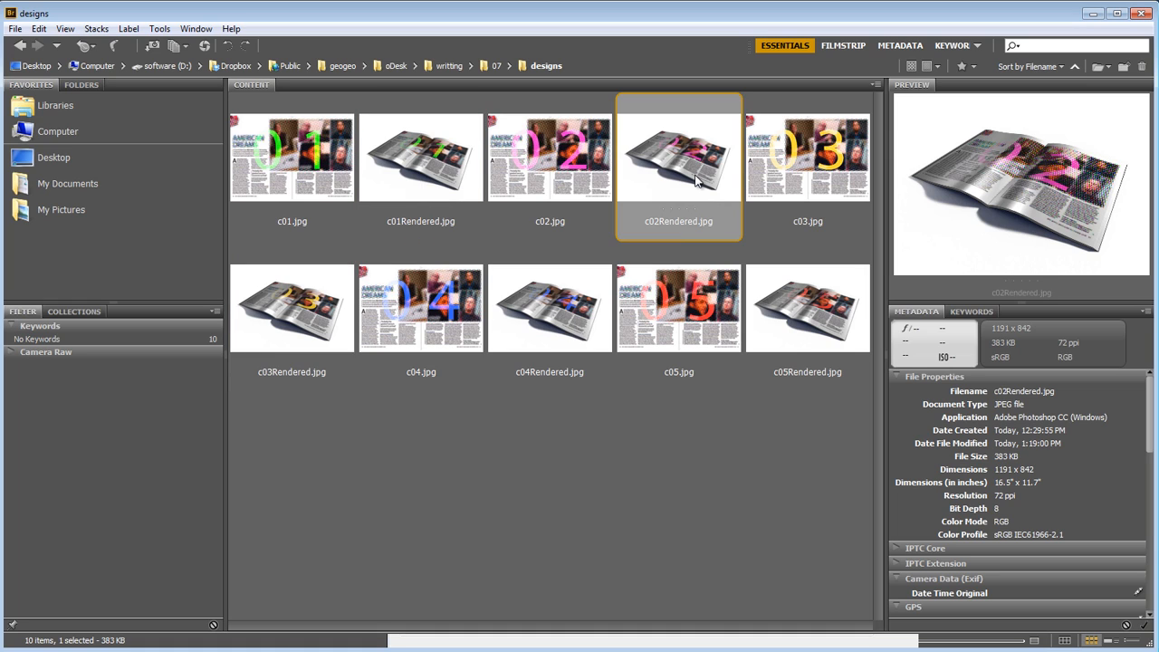
pyautogui.click(830, 305)
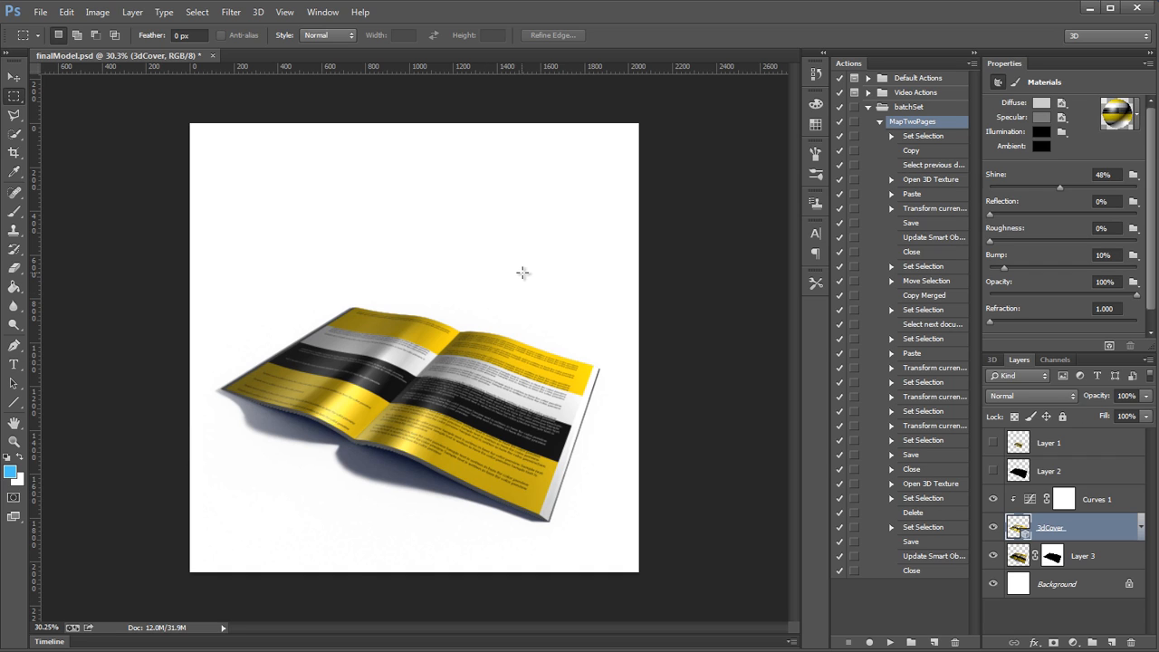
pyautogui.moveTo(538, 254); pyautogui.dragTo(402, 388)
pyautogui.click(523, 376)
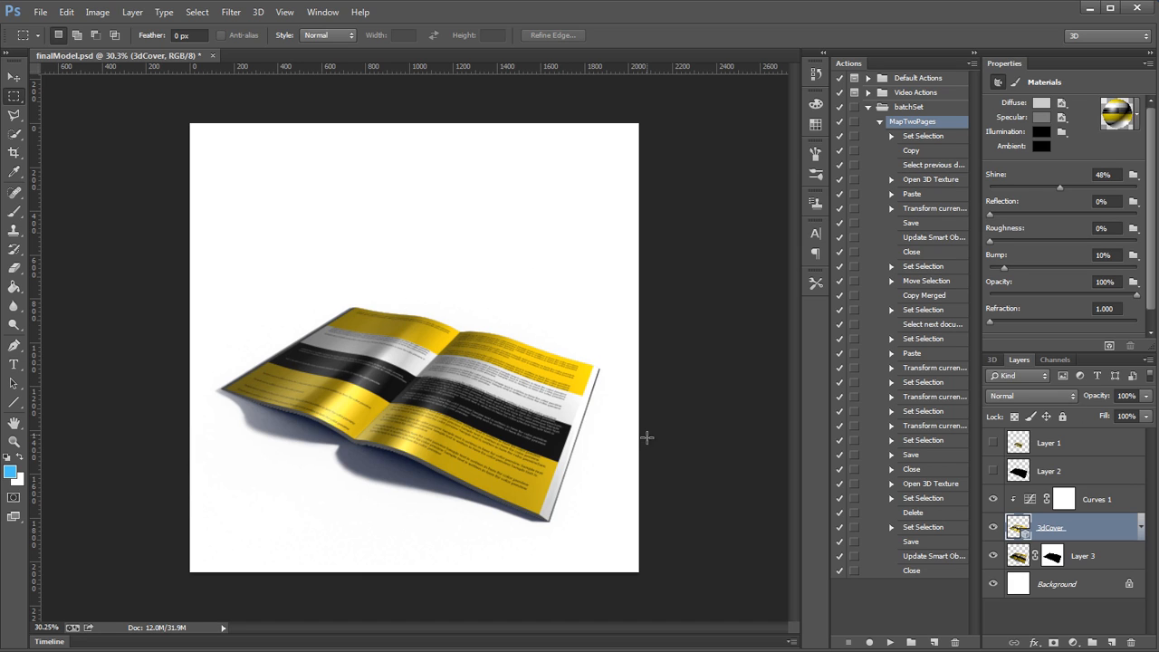